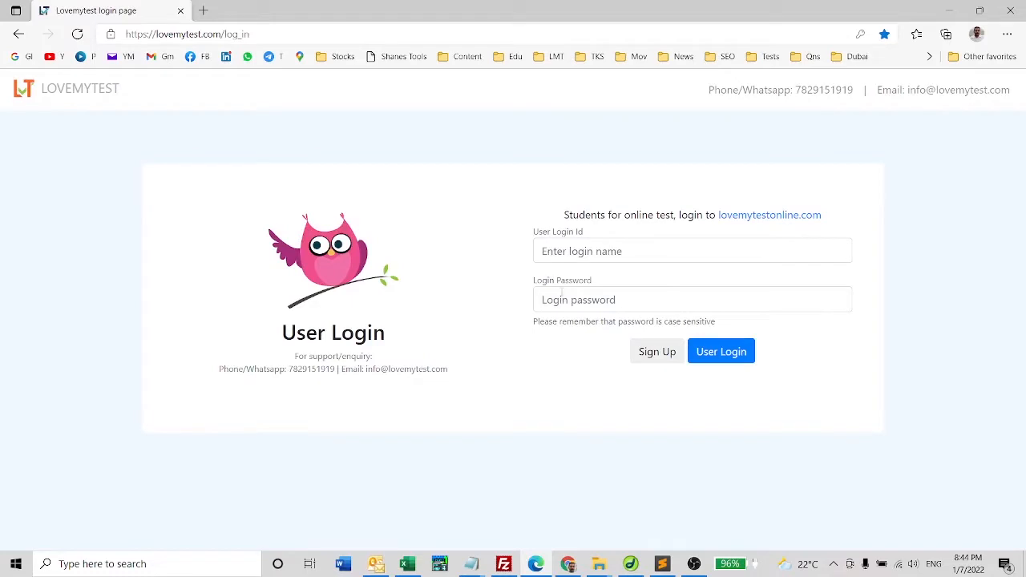
# Log in with the account's user login ID and password, and start creating a new subjective test
pyautogui.click(549, 299)
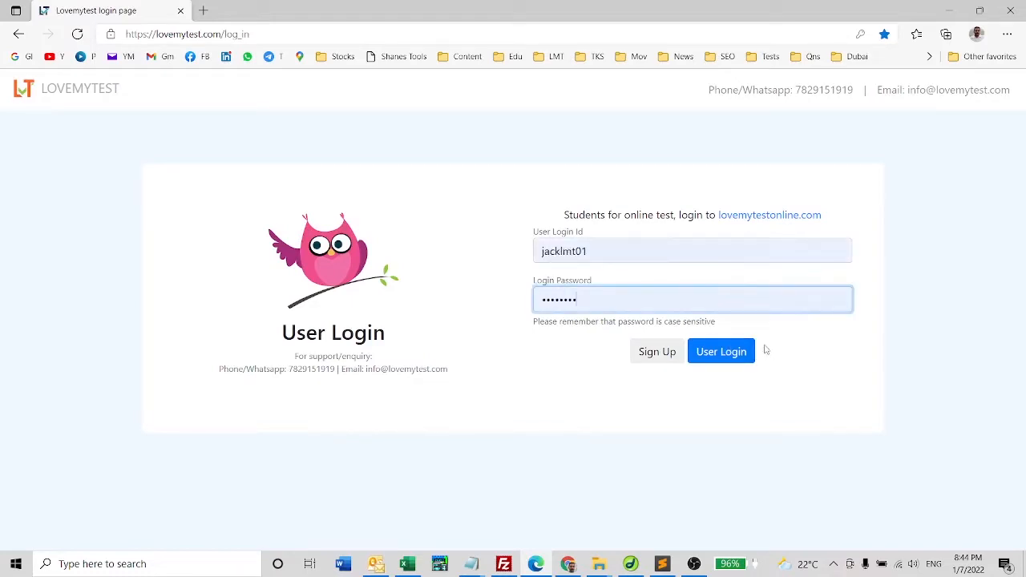
pyautogui.click(731, 355)
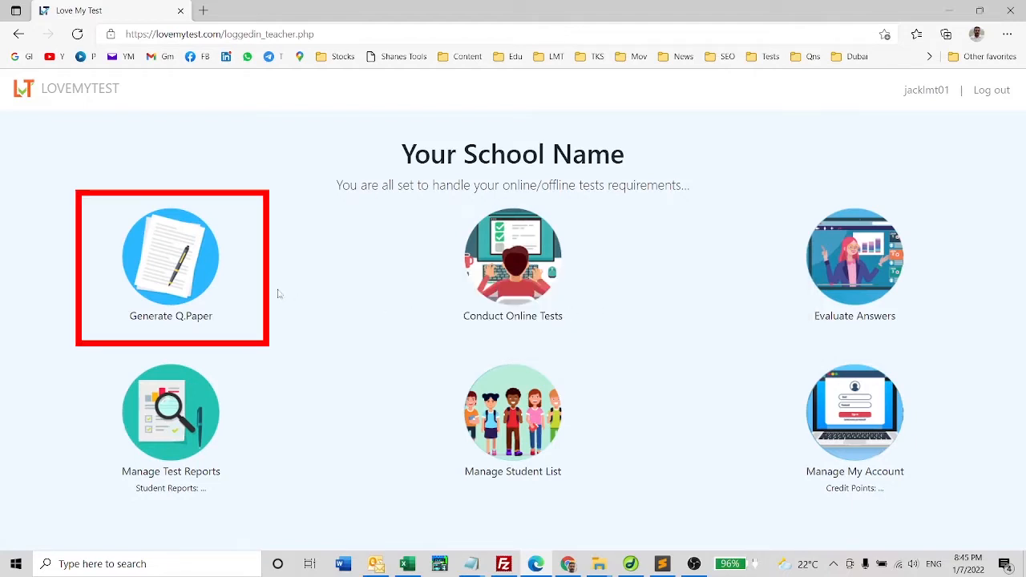
pyautogui.click(183, 267)
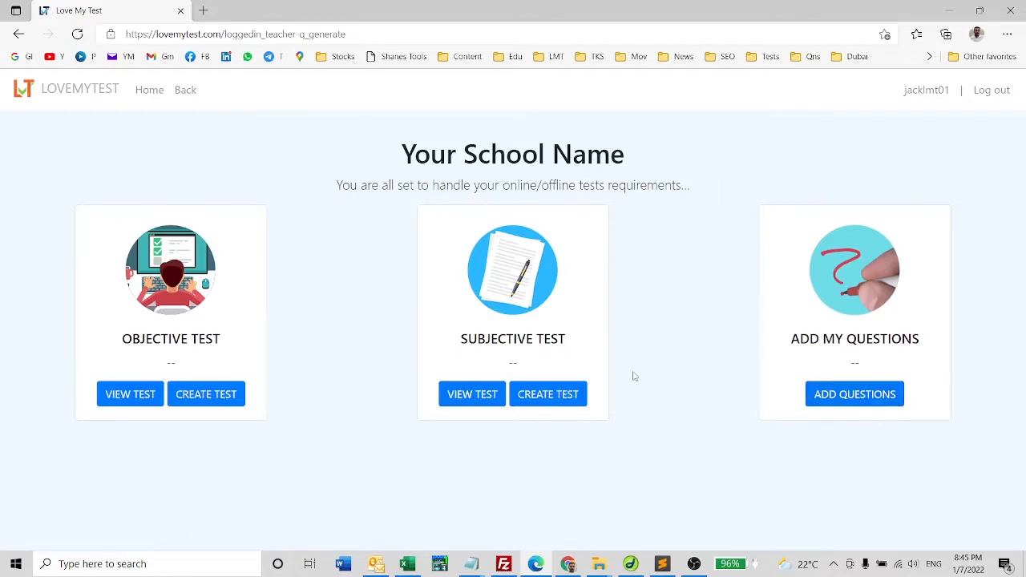
pyautogui.click(549, 397)
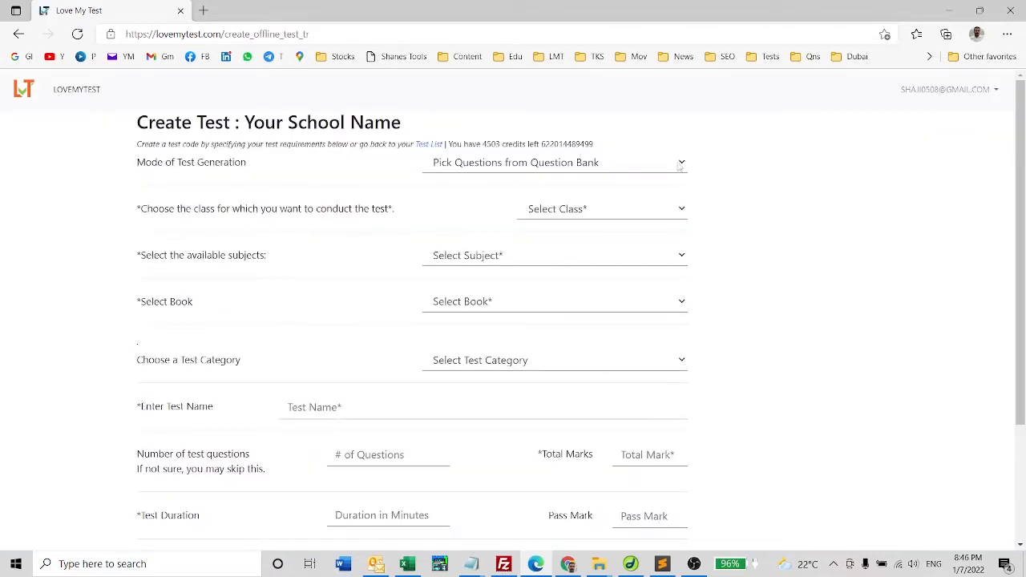
# Choose class 9 and the subject Science for the new test
pyautogui.click(679, 202)
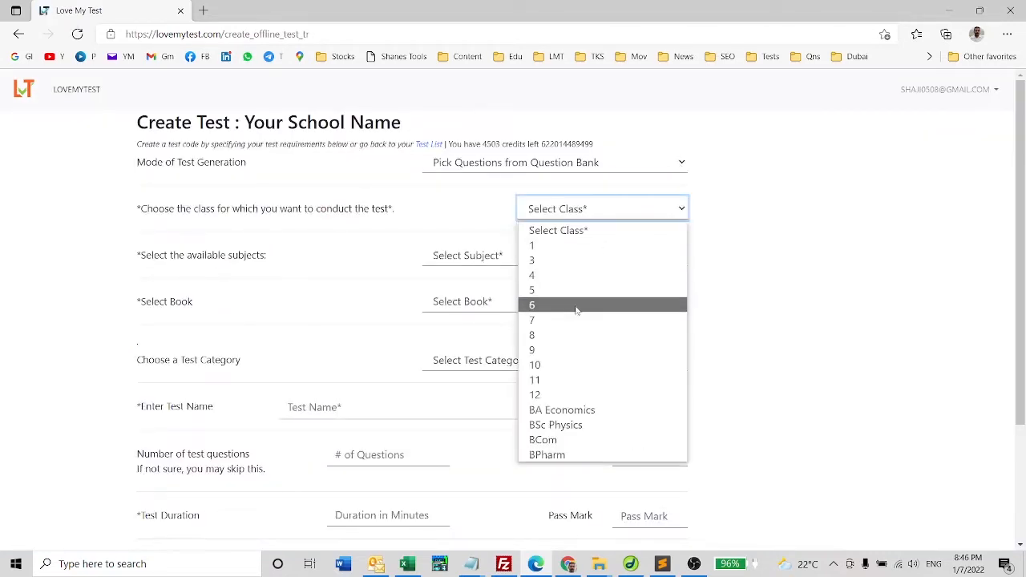
pyautogui.click(572, 350)
pyautogui.click(577, 255)
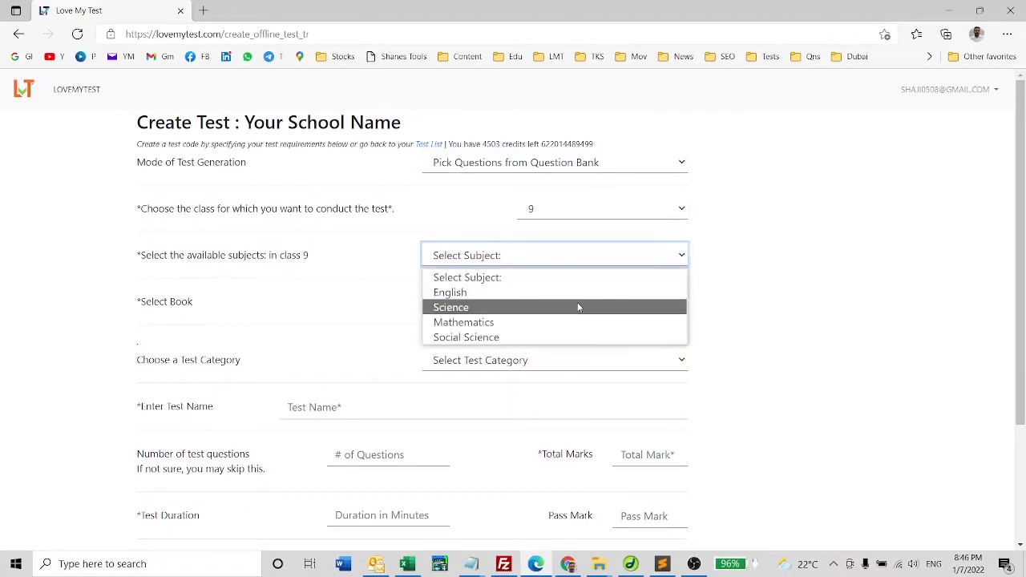
pyautogui.click(578, 307)
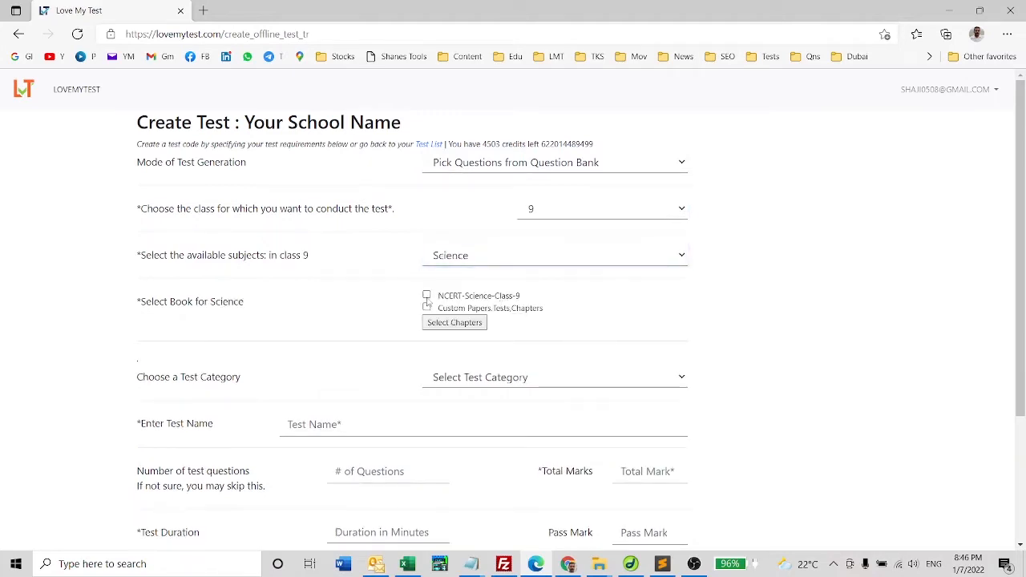
# Select the book NCERT-Science-Class-9 and include its chapters 1 to 4, from Matter in Our Surroundings to Structure of the atom
pyautogui.click(426, 296)
pyautogui.scroll(-2, 151, 321)
pyautogui.click(154, 294)
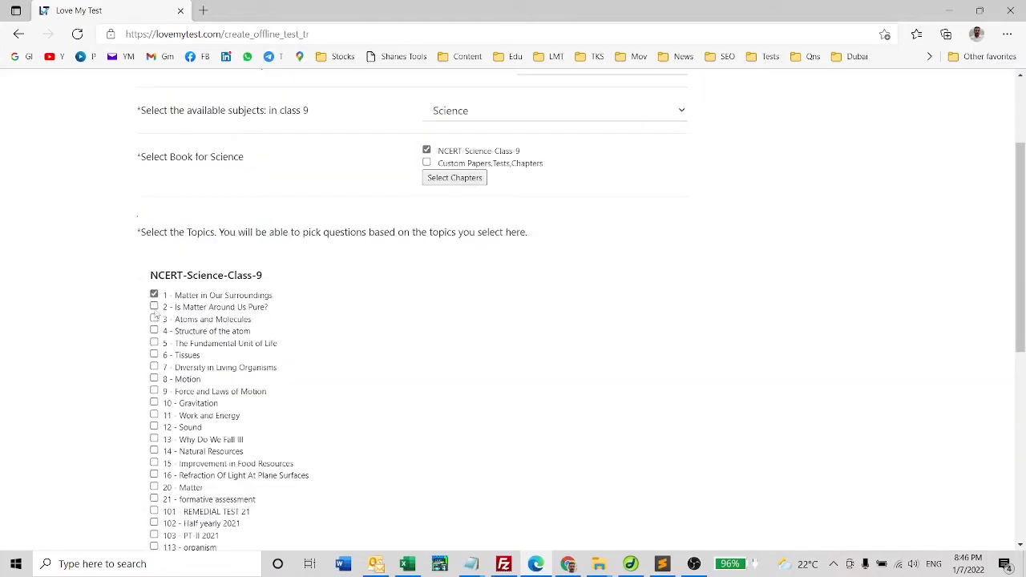
pyautogui.click(154, 306)
pyautogui.click(153, 319)
pyautogui.click(154, 330)
# Set the test category to Unit Test and name the test "Demo Test"
pyautogui.scroll(-5, 264, 371)
pyautogui.click(573, 205)
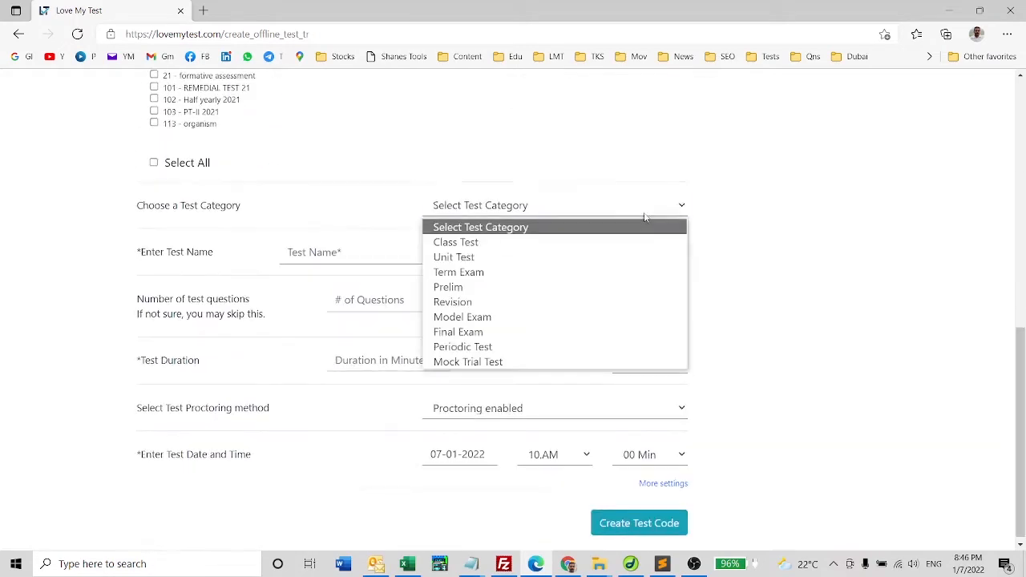
pyautogui.click(562, 257)
pyautogui.click(414, 252)
pyautogui.write('D')
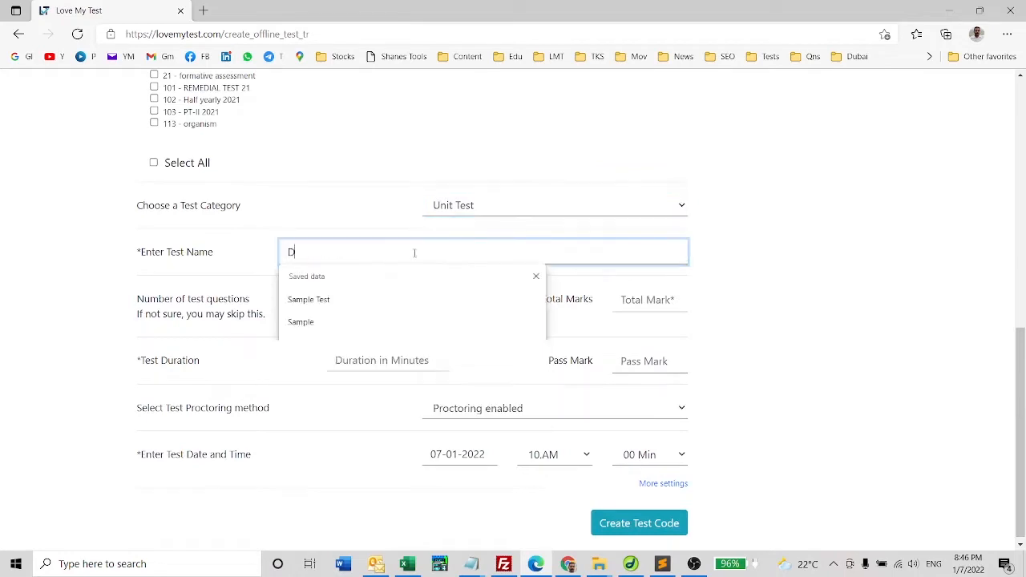
pyautogui.write('emo Tes')
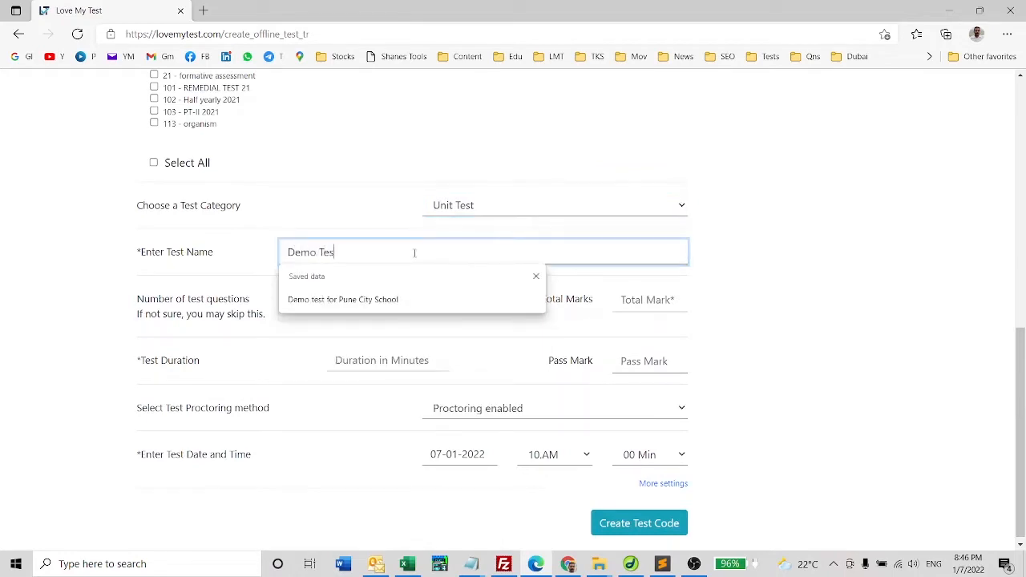
pyautogui.write('t')
pyautogui.click(662, 281)
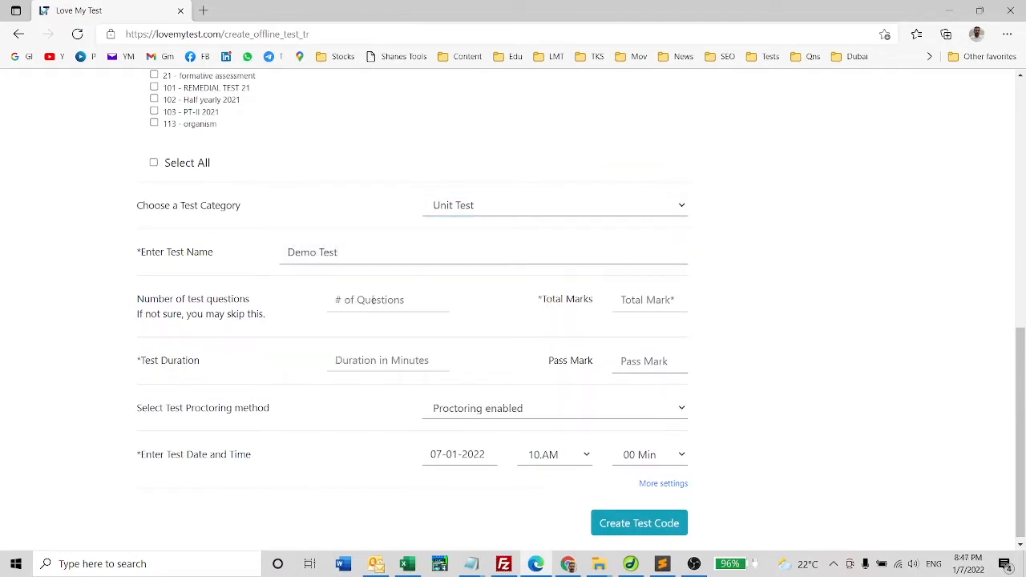
# Set the total marks to 50 and the test duration to 60 minutes
pyautogui.click(644, 300)
pyautogui.write('50')
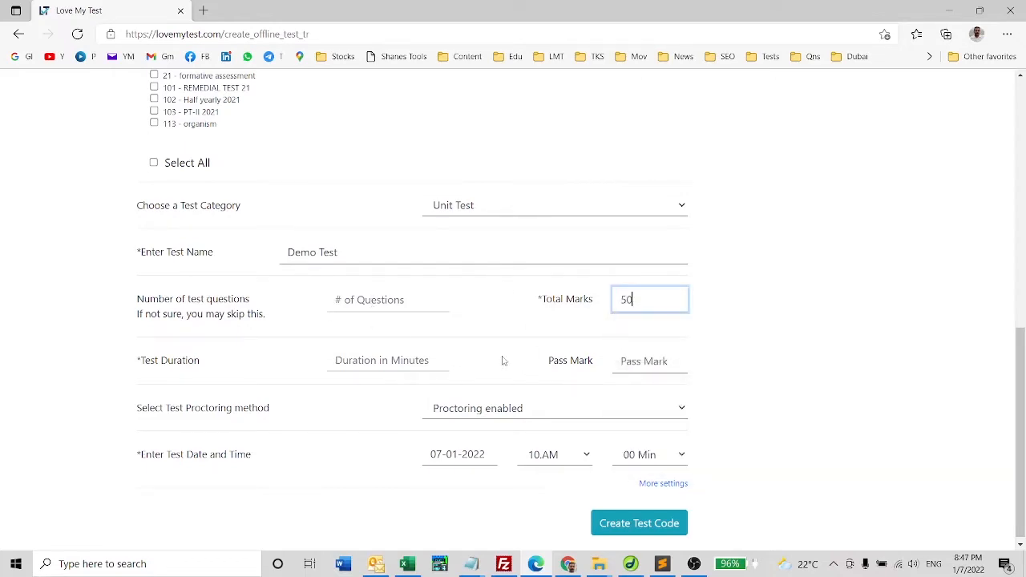
pyautogui.click(373, 360)
pyautogui.write('60')
pyautogui.click(752, 361)
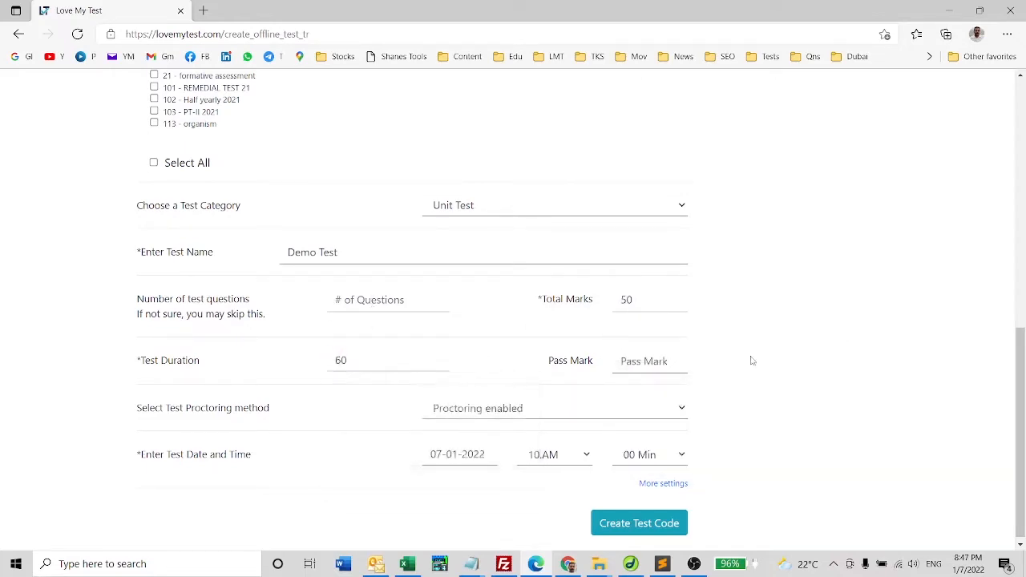
# Set the proctoring method to Proctoring enabled and the test start time to 10.AM, 00 Min
pyautogui.scroll(-1, 735, 353)
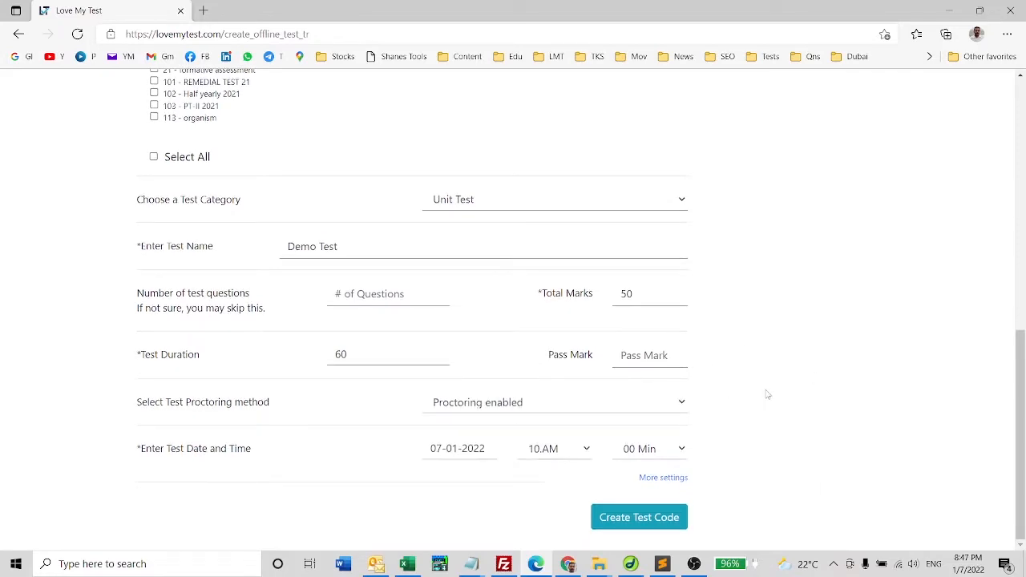
pyautogui.click(683, 404)
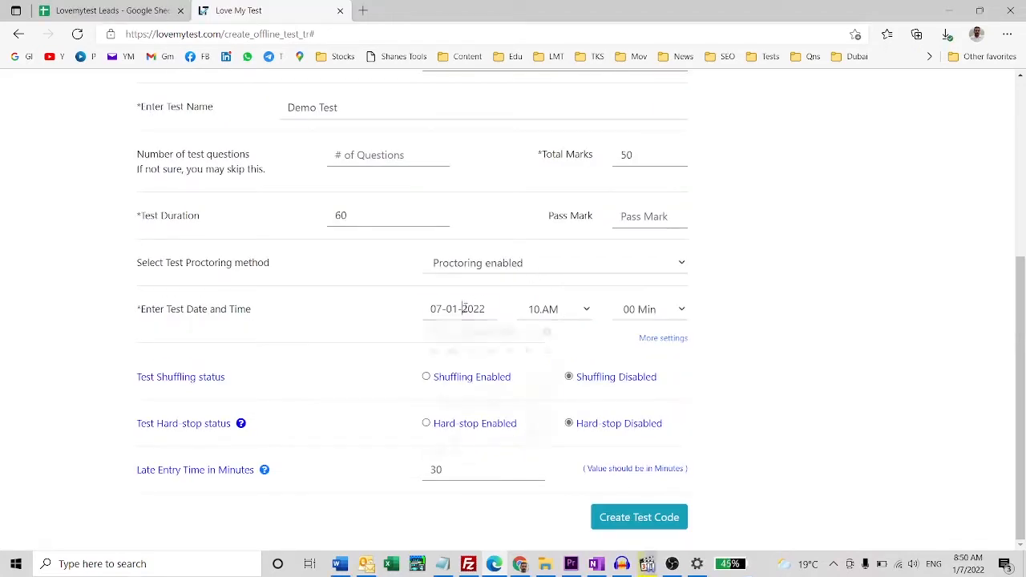
pyautogui.click(530, 383)
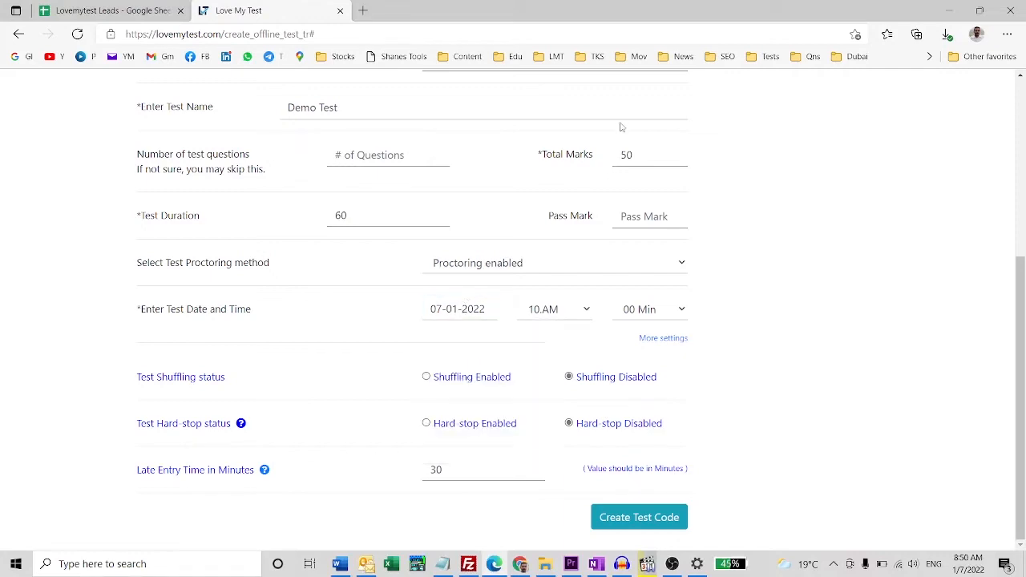
pyautogui.click(588, 304)
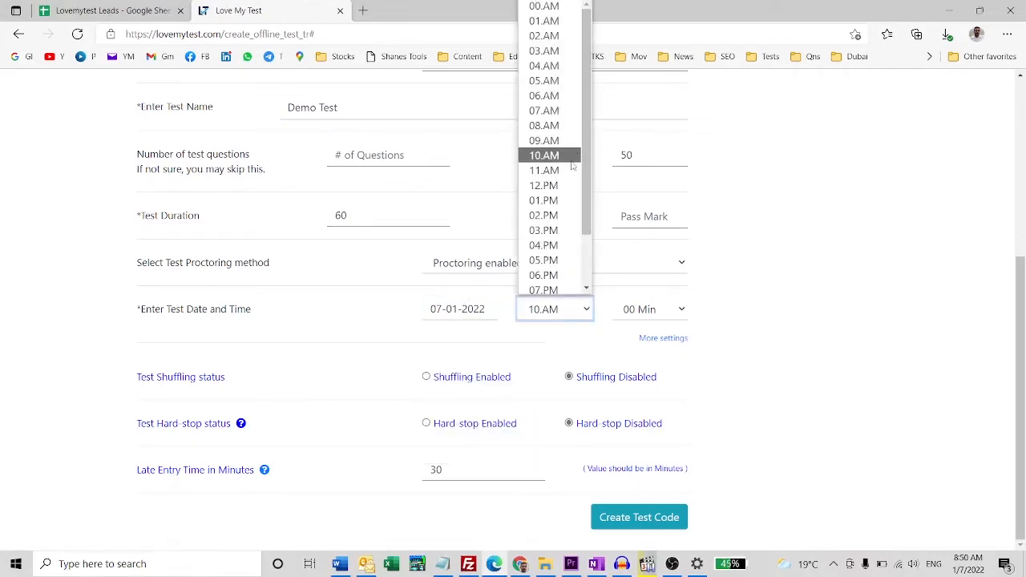
pyautogui.click(571, 160)
pyautogui.click(651, 311)
pyautogui.click(653, 316)
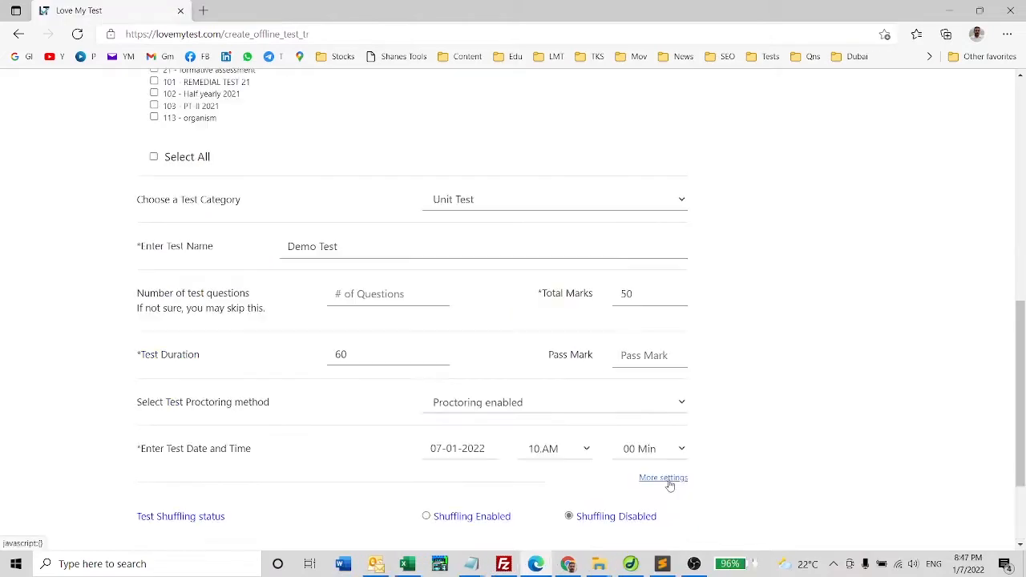
# Enable hard-stop in the additional test settings and set the late entry time to 15 minutes
pyautogui.moveTo(1021, 408); pyautogui.dragTo(1021, 463)
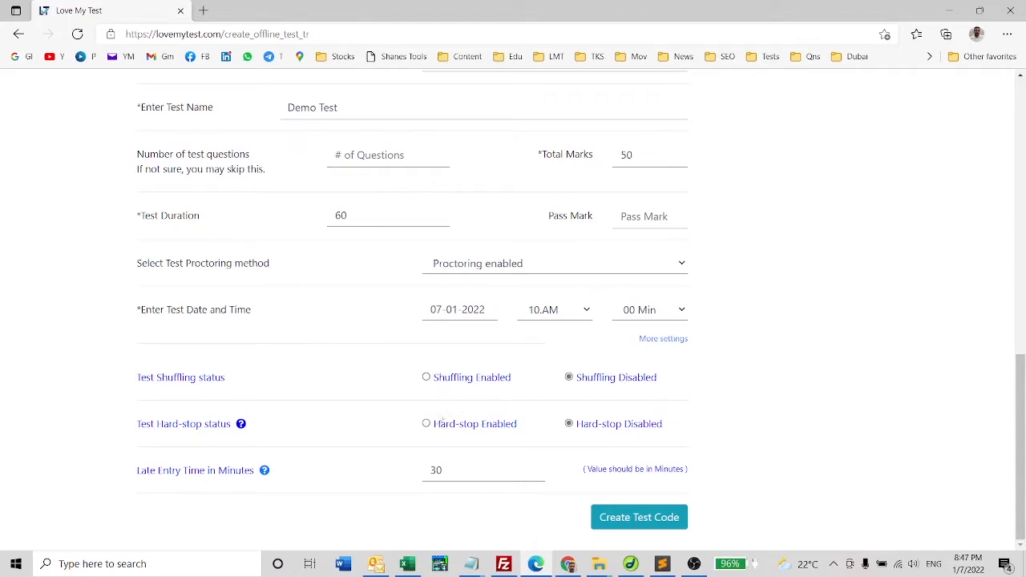
pyautogui.click(426, 425)
pyautogui.click(454, 468)
pyautogui.moveTo(454, 468); pyautogui.dragTo(425, 470)
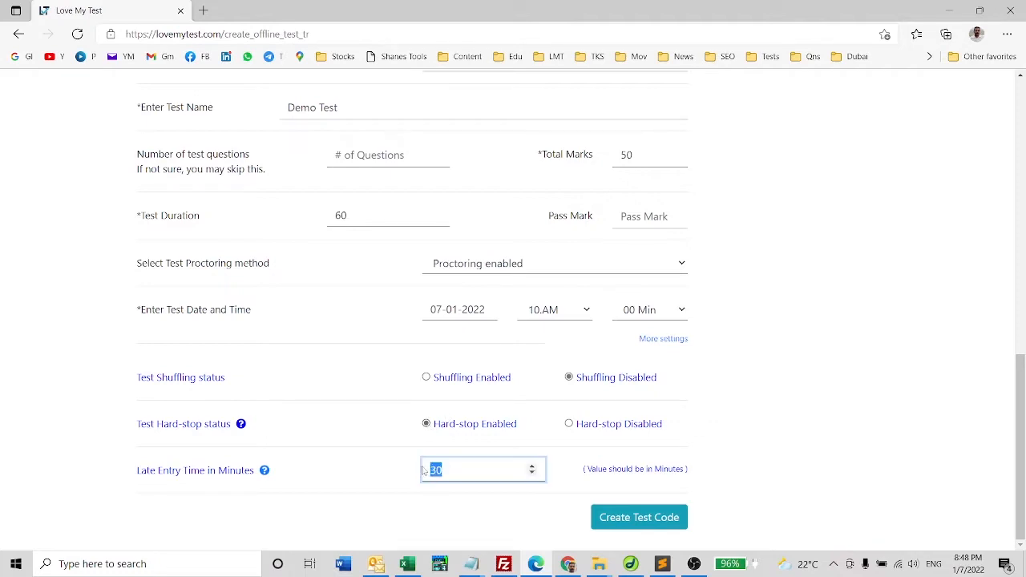
pyautogui.click(369, 486)
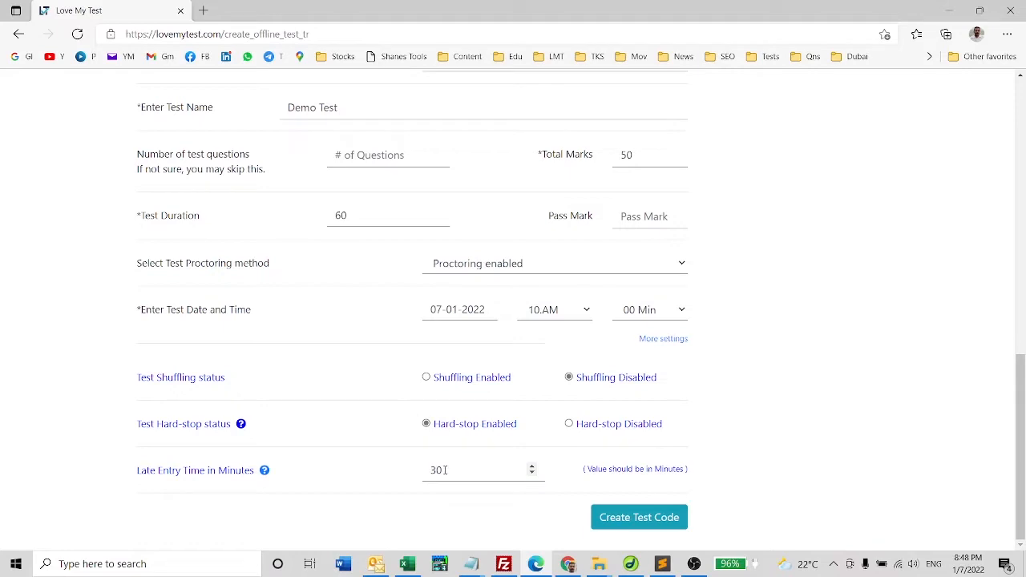
pyautogui.doubleClick(445, 470)
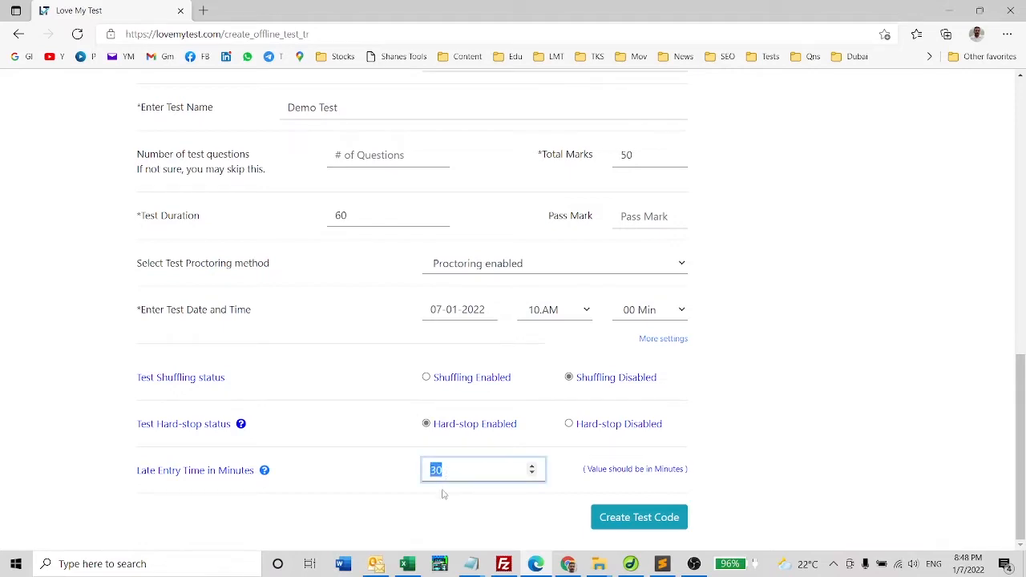
pyautogui.write('15')
pyautogui.click(441, 494)
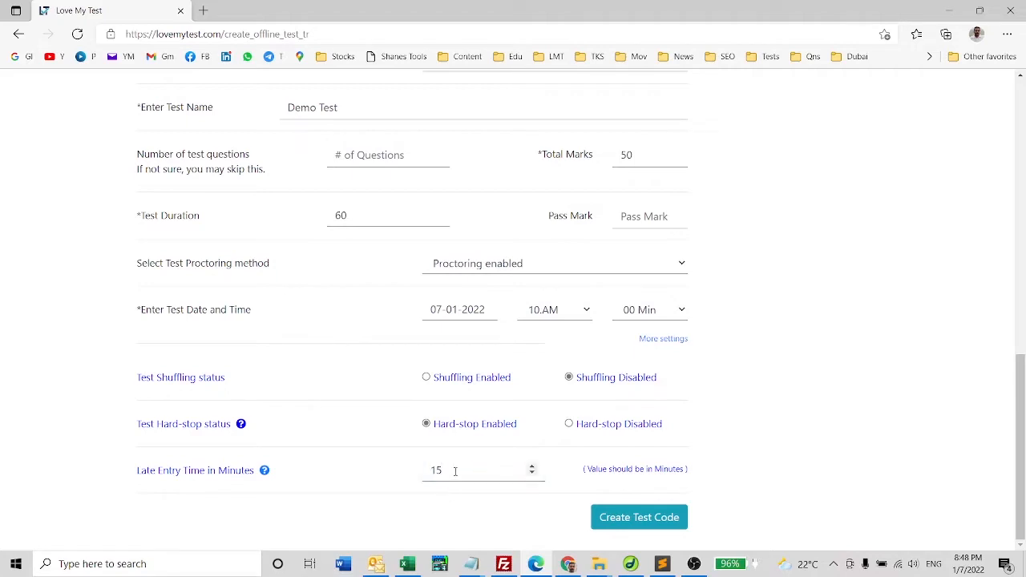
pyautogui.doubleClick(454, 470)
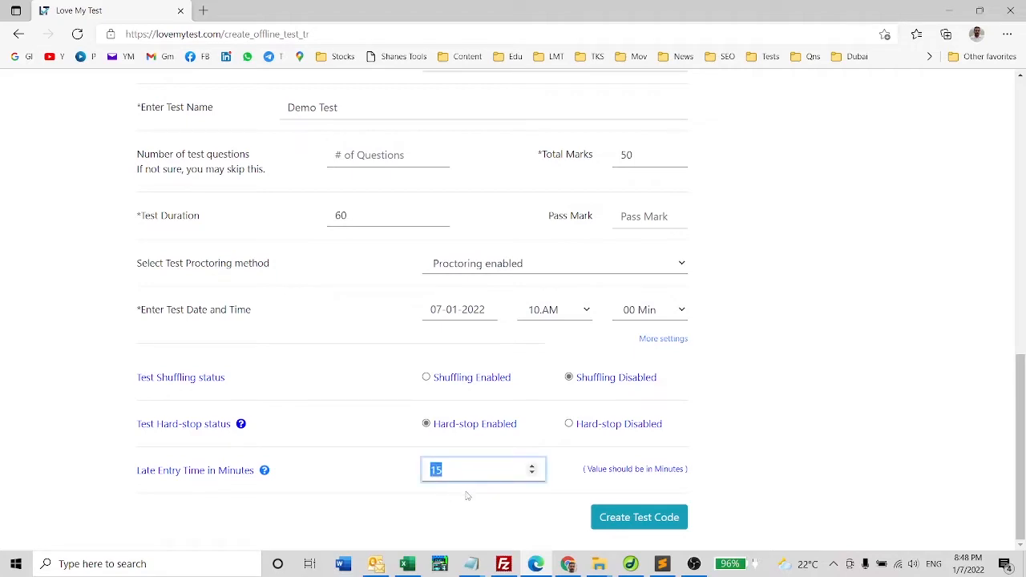
pyautogui.click(468, 495)
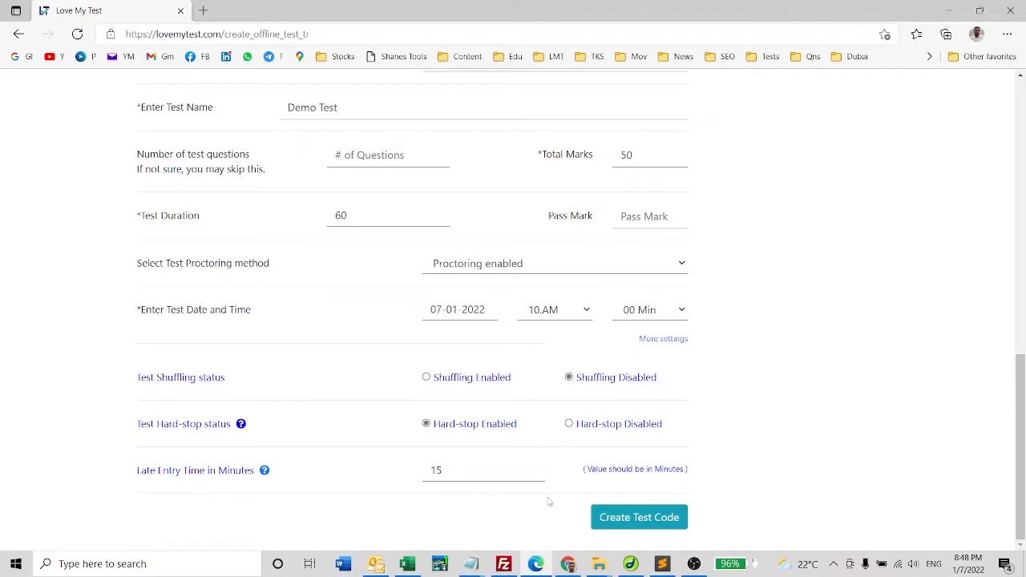
# Create the test code and open question paper generation for Demo Test
pyautogui.click(653, 522)
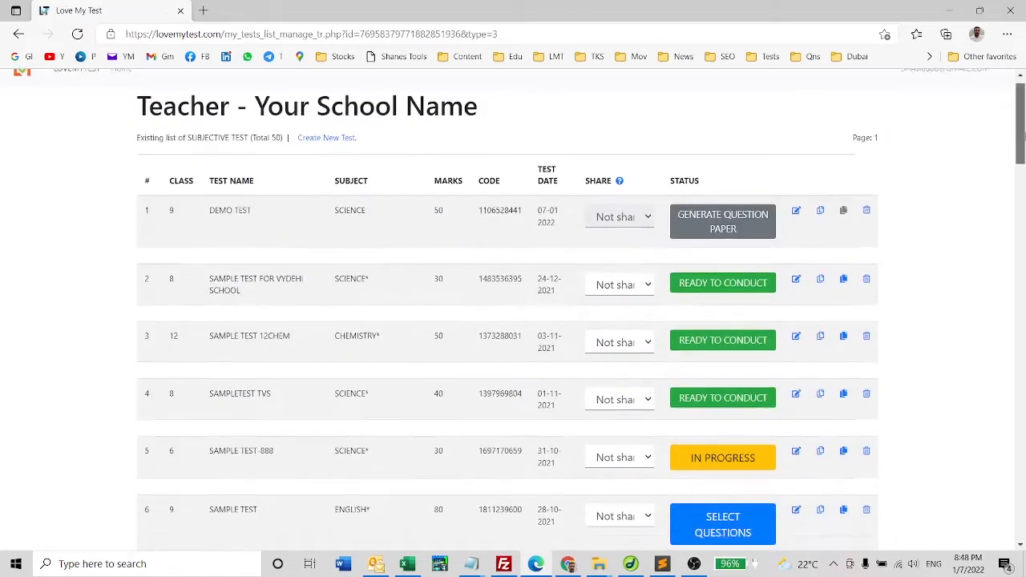
pyautogui.moveTo(1025, 136)
pyautogui.mouseDown()
pyautogui.moveTo(1024, 173)
pyautogui.moveTo(1024, 128)
pyautogui.mouseUp()
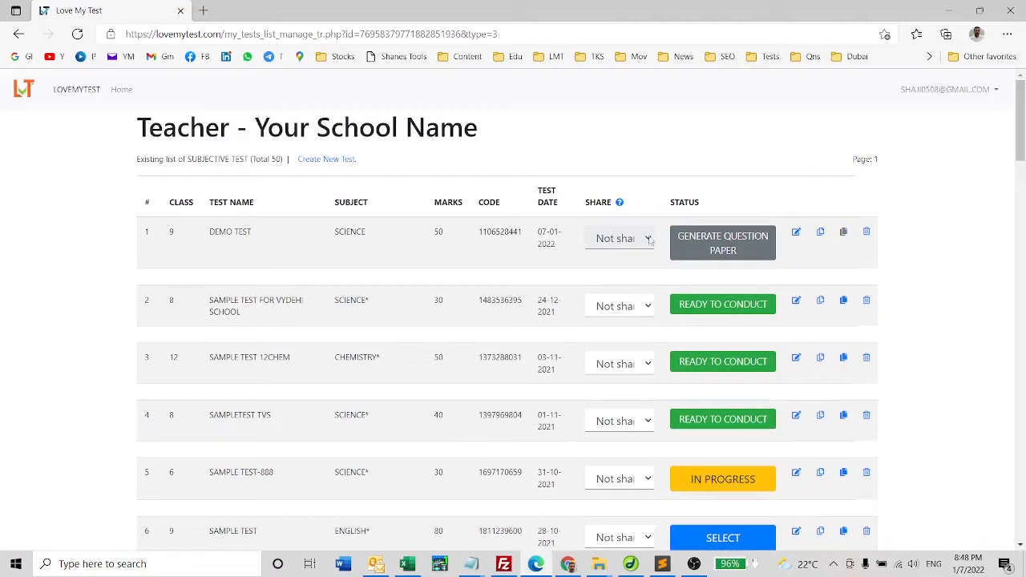
pyautogui.click(732, 250)
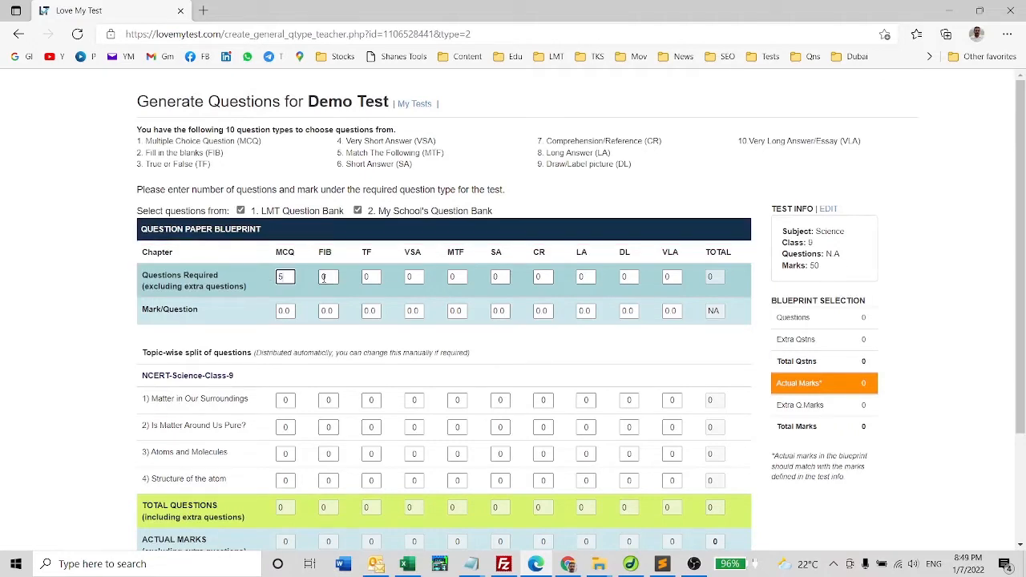
# Set the required questions in the blueprint to 5 MCQ, 4 FIB, 5 VSA and 1 MTF
pyautogui.press('Tab')
pyautogui.press('Tab')
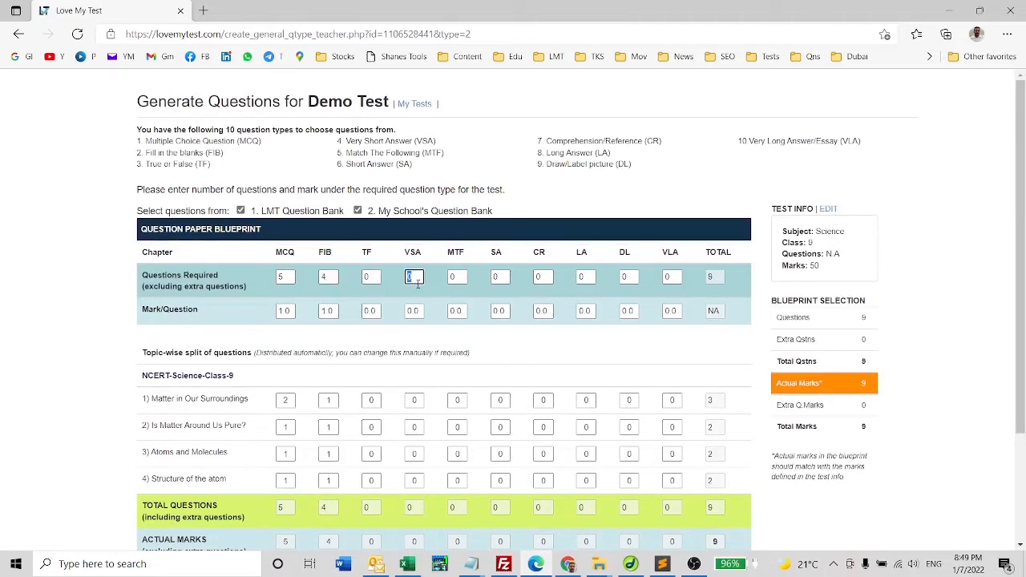
pyautogui.write('5')
pyautogui.press('Tab')
pyautogui.write('1')
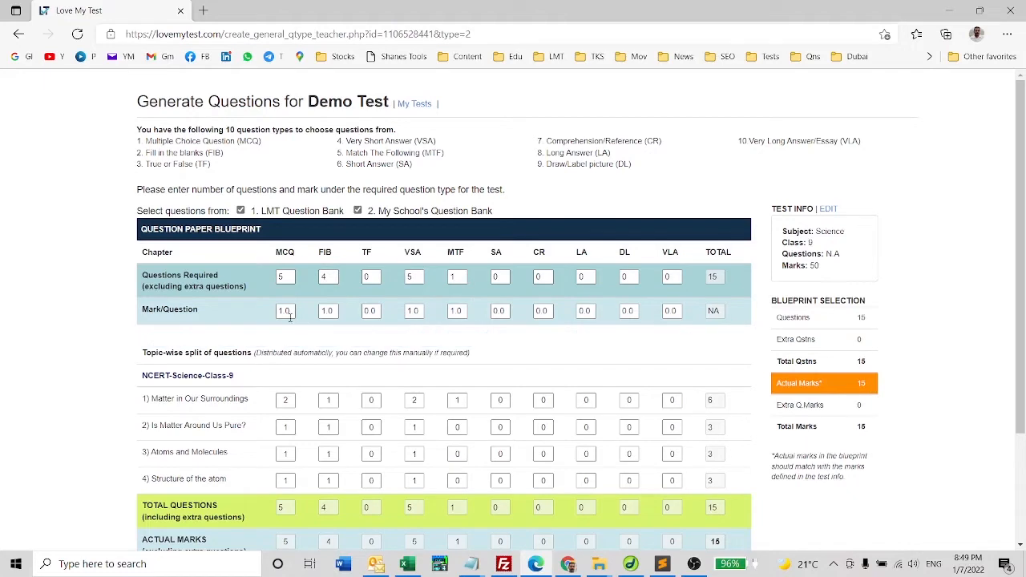
# Give the match-the-following (MTF) question 3 marks and require 5 short answer (SA) questions at 2 marks each
pyautogui.click(461, 312)
pyautogui.write('3')
pyautogui.click(501, 277)
pyautogui.write('5')
pyautogui.click(499, 312)
pyautogui.write('2')
# Require 1 comprehension (CR) question and 3 long answer (LA) questions, with 4 marks per long answer
pyautogui.click(539, 276)
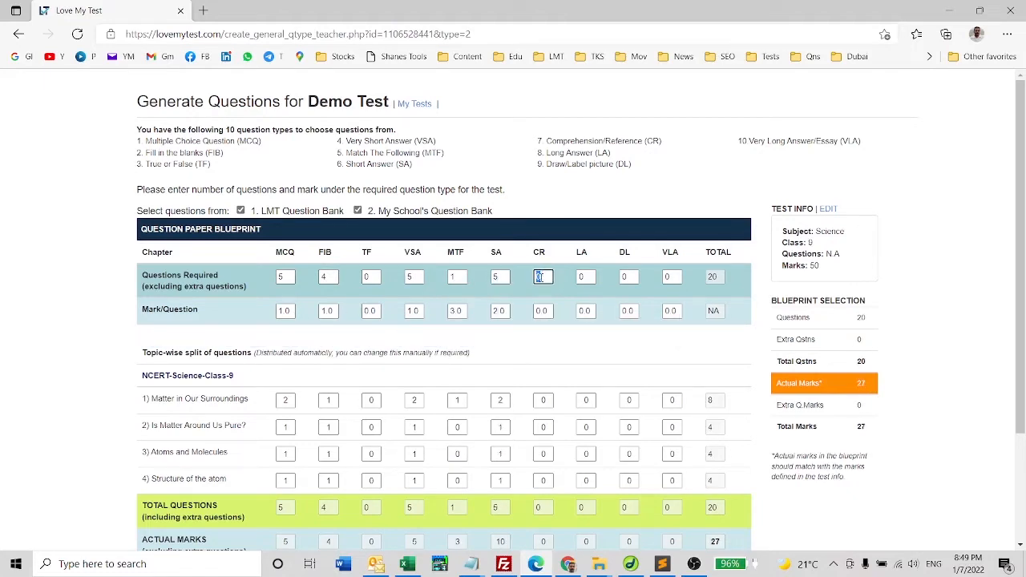
pyautogui.write('1')
pyautogui.press('Tab')
pyautogui.write('3')
pyautogui.click(594, 310)
pyautogui.write('4')
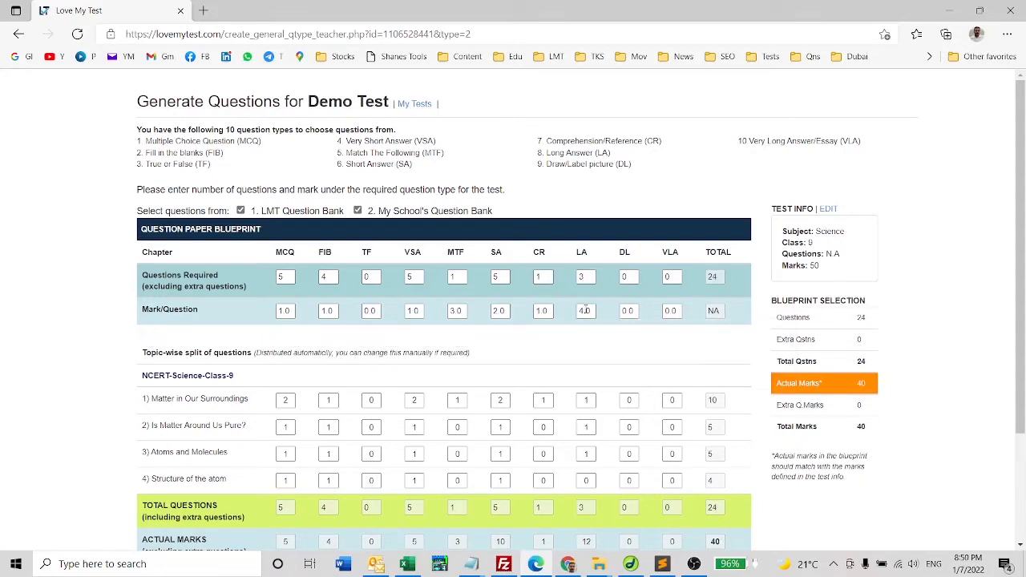
# Add 1 draw/label picture (DL) question worth 4 marks and 1 very long answer (VLA) question worth 5 marks
pyautogui.click(631, 276)
pyautogui.write('1')
pyautogui.press('Tab')
pyautogui.write('4')
pyautogui.press('Tab')
pyautogui.write('1')
pyautogui.press('Tab')
pyautogui.write('5')
# Set the mark per match-the-following (MTF) question to 4 in the blueprint
pyautogui.click(465, 311)
pyautogui.write('4')
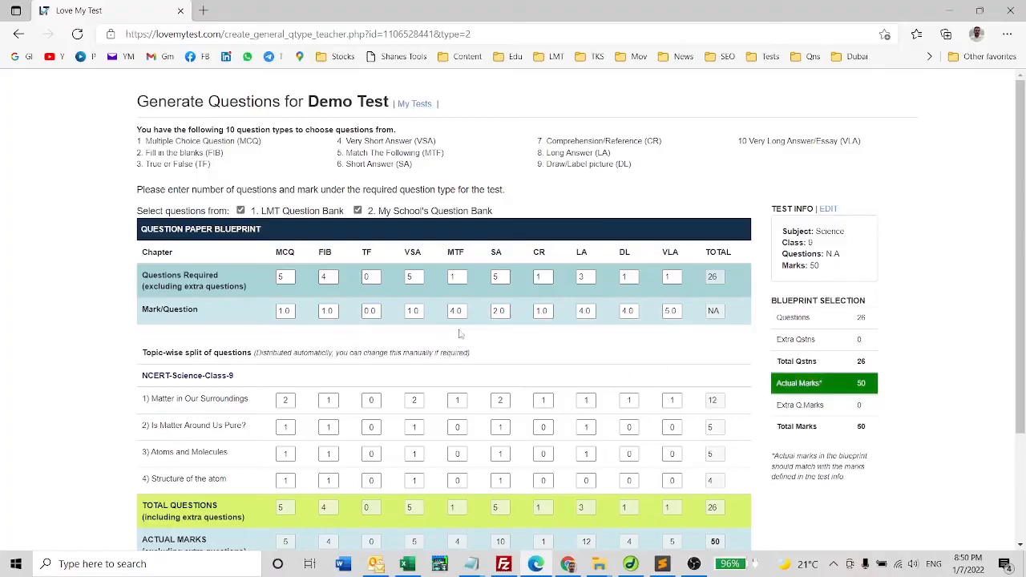
pyautogui.scroll(-2, 821, 365)
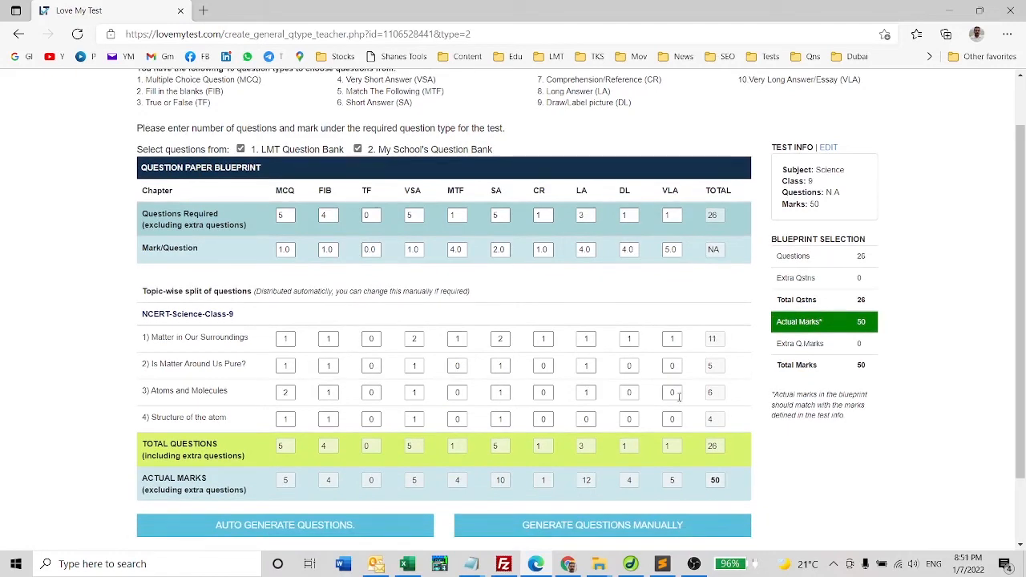
# Move the very long answer (VLA) question from Matter in Our Surroundings to Atoms and Molecules in the topic-wise split
pyautogui.click(675, 393)
pyautogui.click(697, 383)
pyautogui.click(673, 339)
pyautogui.write('0')
pyautogui.click(649, 386)
# Set the long answer (LA) count to 1 for Structure of the atom and 0 for Matter in Our Surroundings
pyautogui.click(589, 420)
pyautogui.write('1')
pyautogui.click(603, 420)
pyautogui.doubleClick(586, 339)
pyautogui.write('0')
pyautogui.click(608, 364)
# Auto-generate the questions from the blueprint and look through the selected set
pyautogui.moveTo(1021, 342); pyautogui.dragTo(1025, 390)
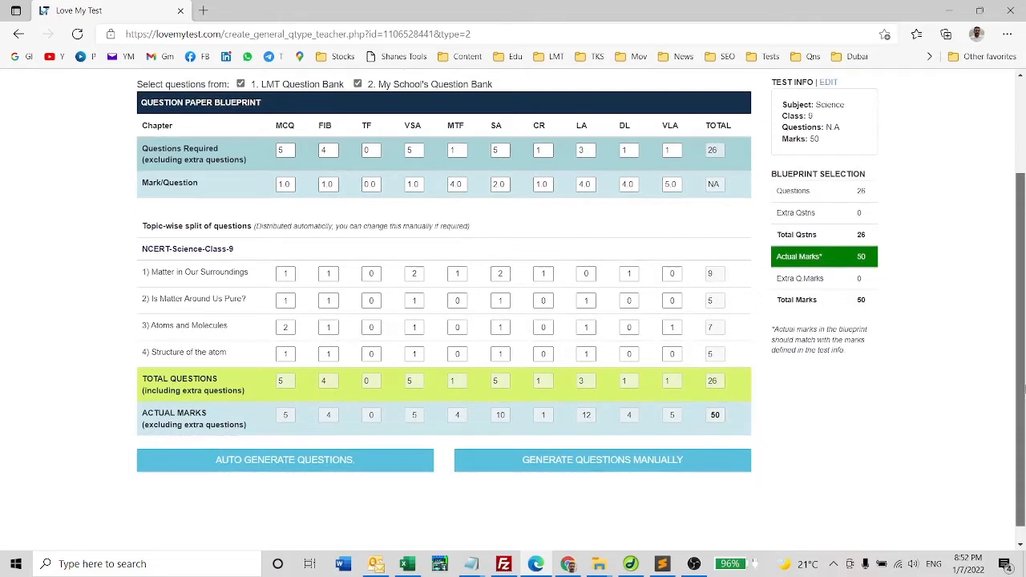
pyautogui.click(271, 460)
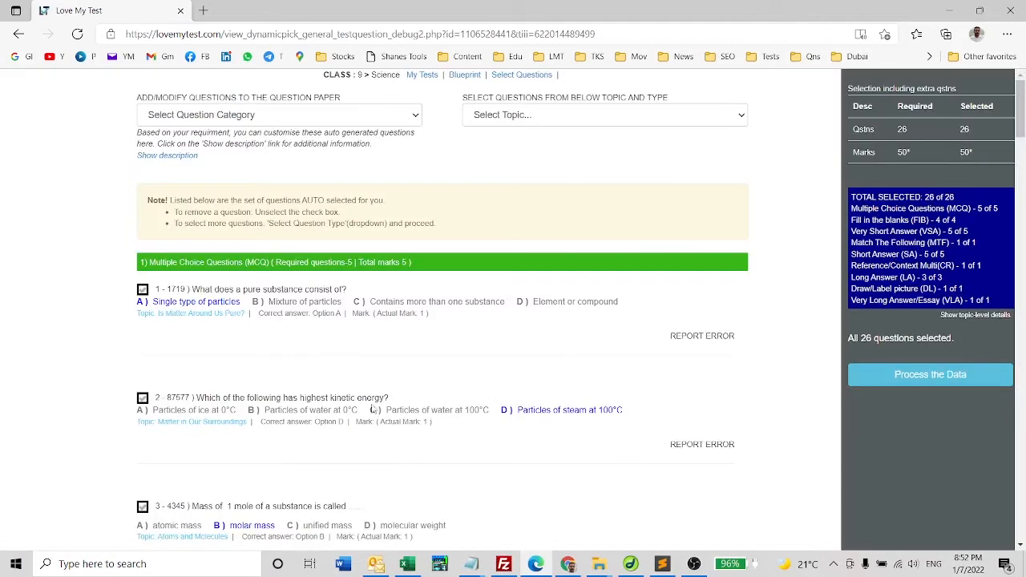
pyautogui.moveTo(897, 130); pyautogui.dragTo(973, 130)
pyautogui.moveTo(1020, 104); pyautogui.dragTo(1023, 417)
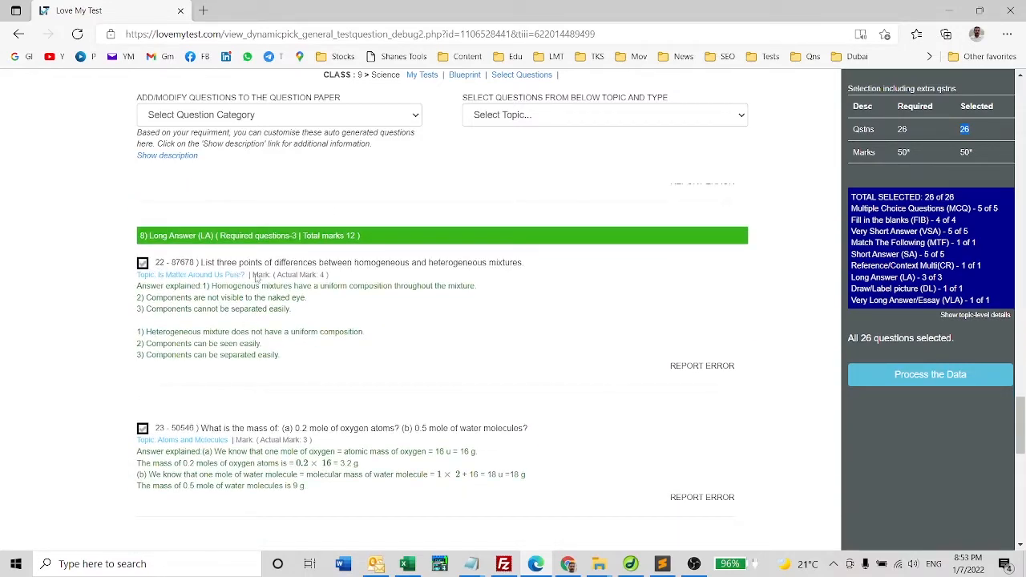
# List the available multiple choice questions (MCQ) for the topic Structure of the atom
pyautogui.click(329, 119)
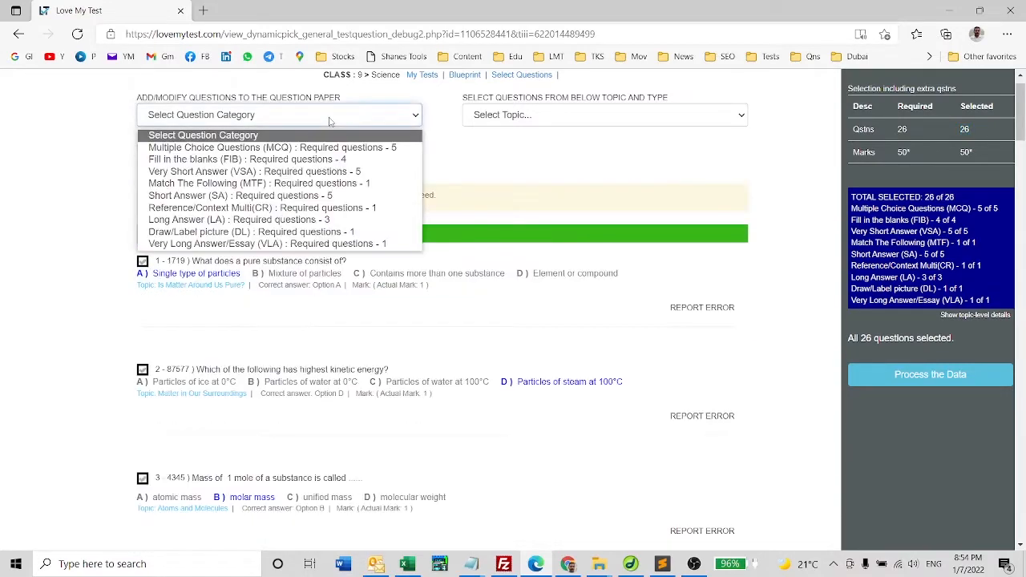
pyautogui.click(321, 148)
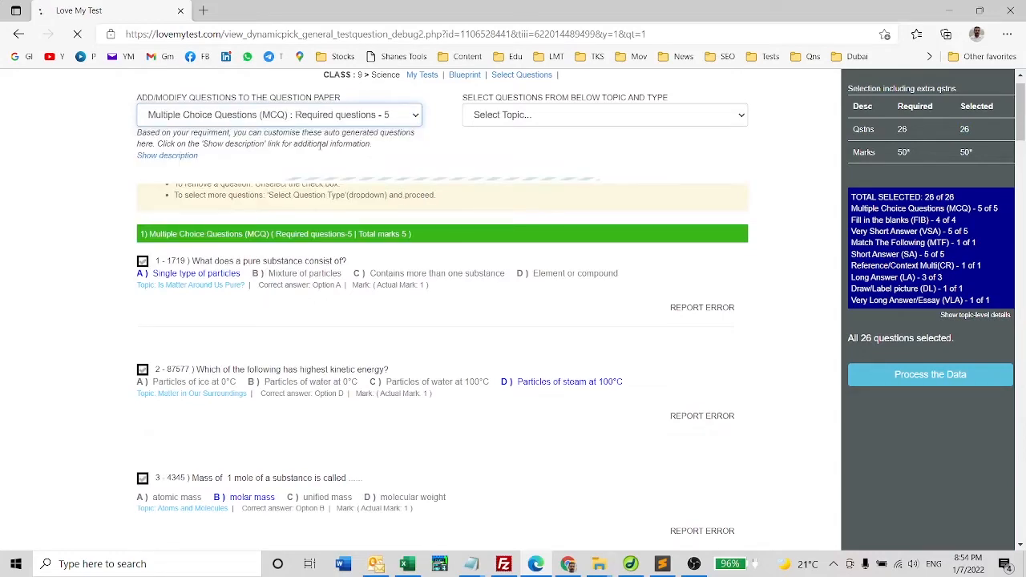
pyautogui.click(577, 115)
pyautogui.click(578, 185)
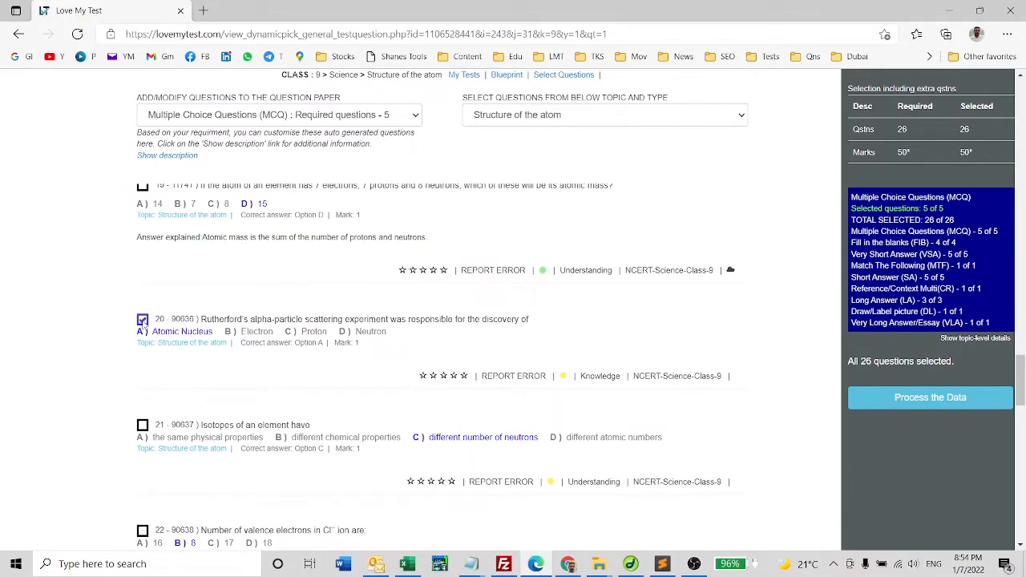
# Replace the Rutherford alpha-particle scattering question with the one on the gold foil experiment's direct conclusion, and process the selected questions
pyautogui.click(143, 319)
pyautogui.scroll(-8, 143, 321)
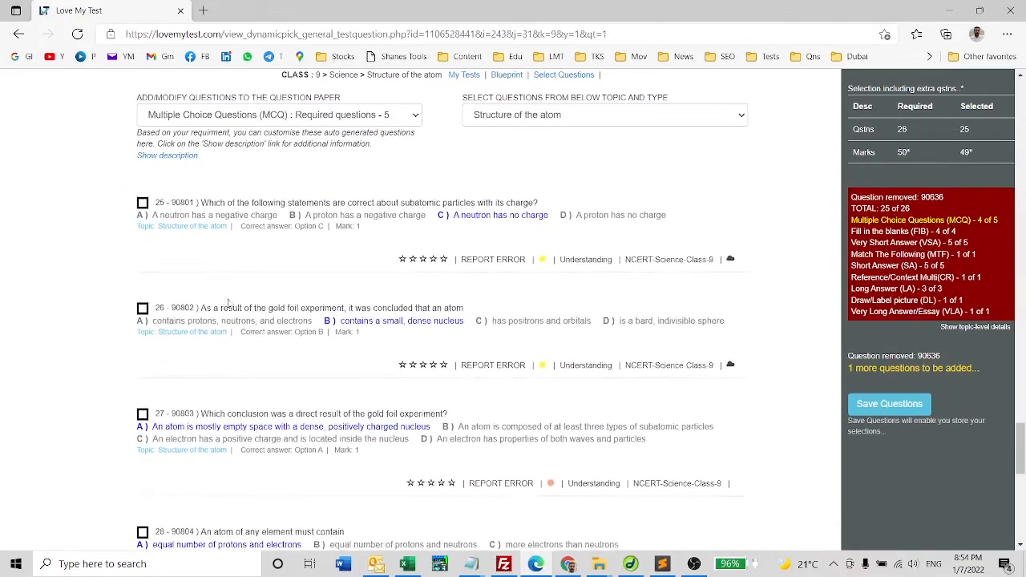
pyautogui.click(143, 410)
pyautogui.scroll(-5, 441, 321)
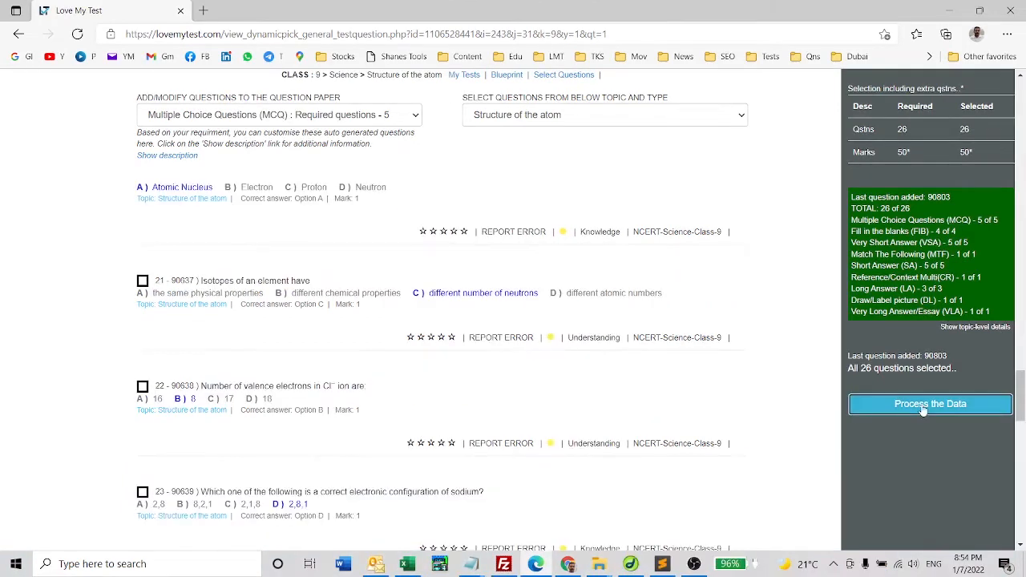
pyautogui.click(924, 406)
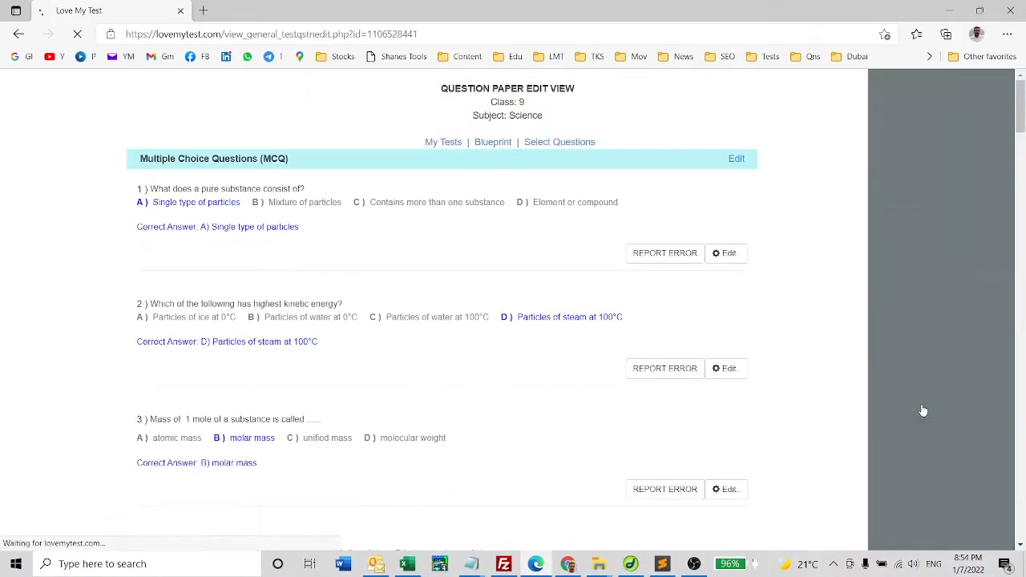
# Change option D of the question on the mass of 1 mole of a substance to "atomic mass" and update the question paper
pyautogui.scroll(-2, 736, 334)
pyautogui.click(726, 348)
pyautogui.scroll(-1, 236, 347)
pyautogui.moveTo(597, 361); pyautogui.dragTo(516, 365)
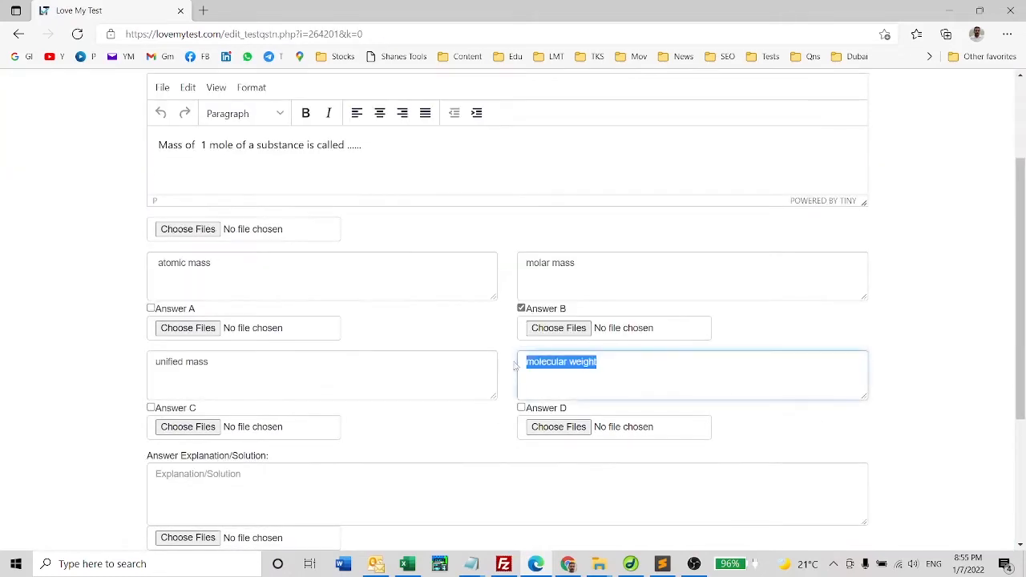
pyautogui.write('atomic mass')
pyautogui.scroll(-2, 741, 323)
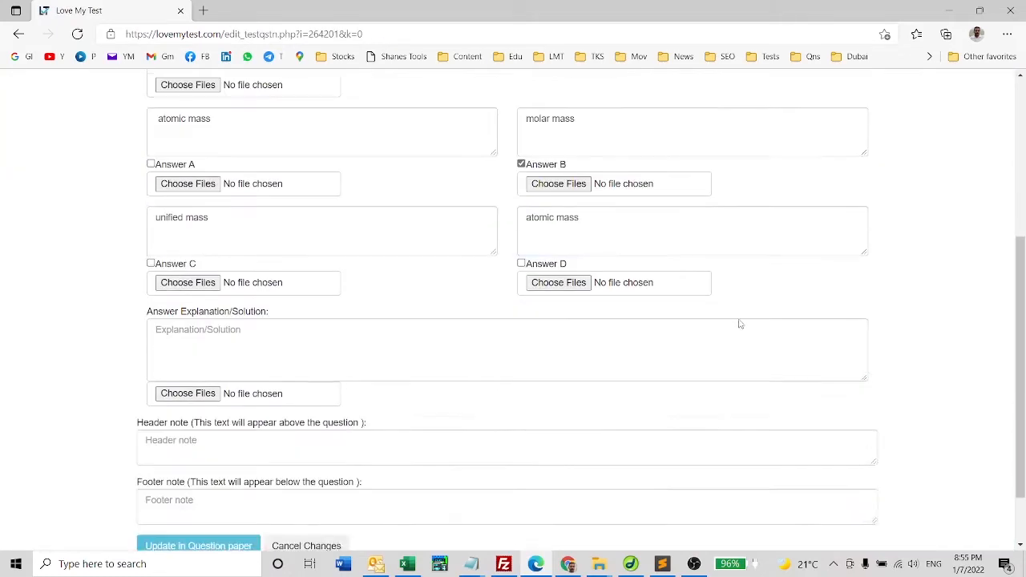
pyautogui.scroll(-1, 741, 323)
pyautogui.click(208, 473)
# Review the remaining questions in the question paper edit view and generate the test
pyautogui.scroll(3, 208, 474)
pyautogui.scroll(-12, 143, 343)
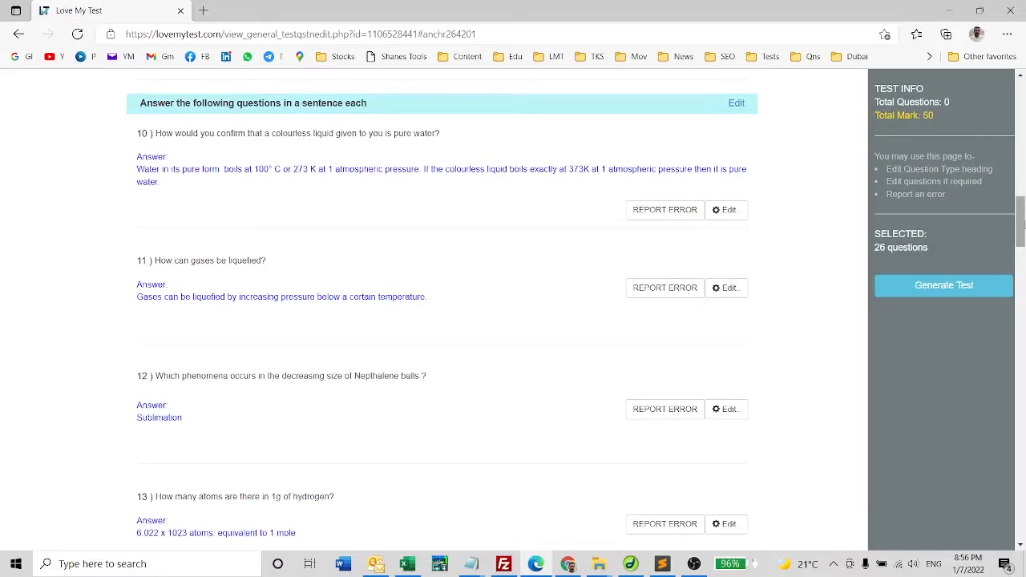
pyautogui.scroll(-10, 1022, 227)
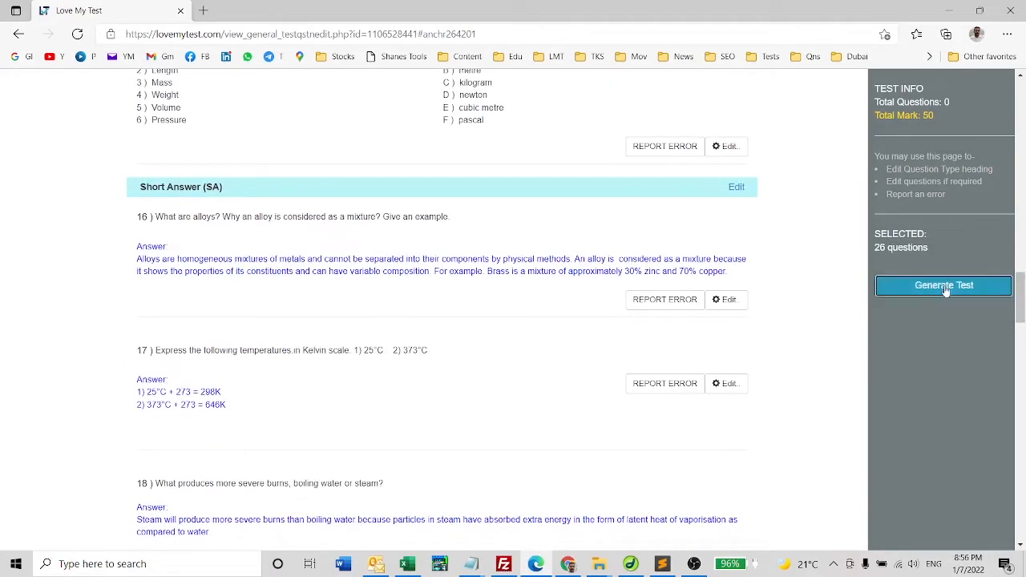
pyautogui.click(946, 289)
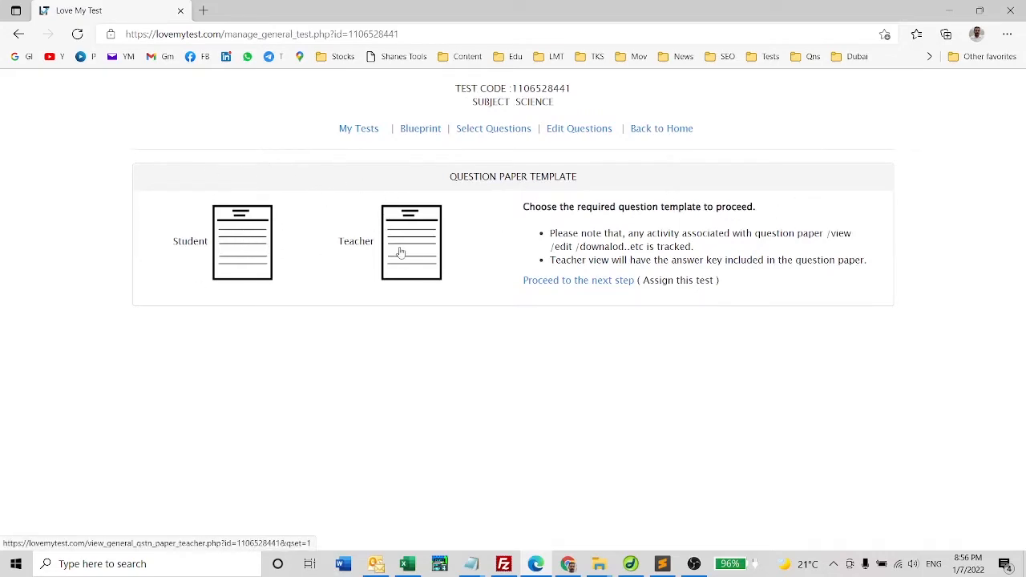
# View the student version of the question paper and the teacher copy with the answer key
pyautogui.click(245, 243)
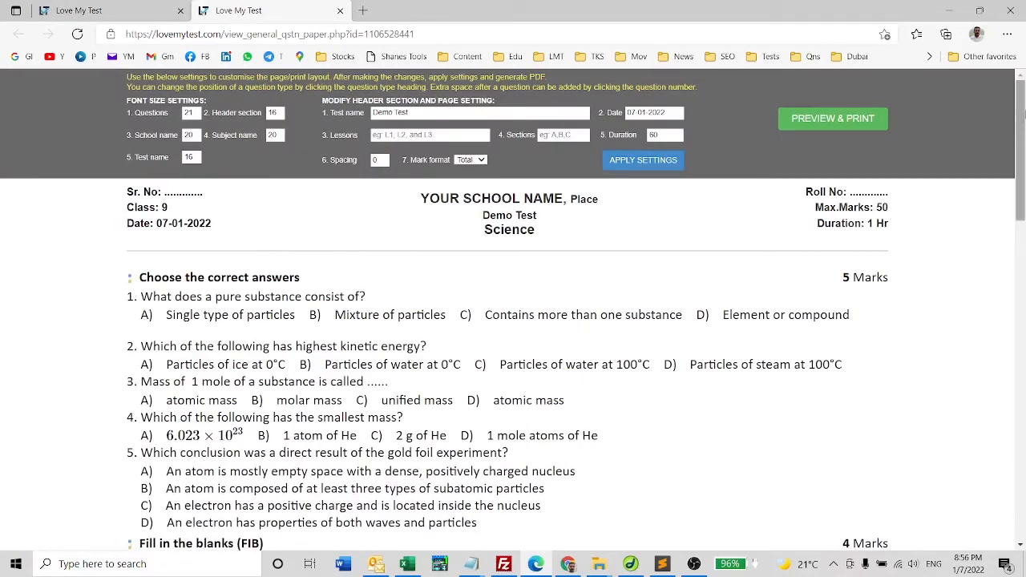
pyautogui.moveTo(1024, 115)
pyautogui.mouseDown()
pyautogui.moveTo(1023, 449)
pyautogui.moveTo(1024, 117)
pyautogui.mouseUp()
pyautogui.click(126, 12)
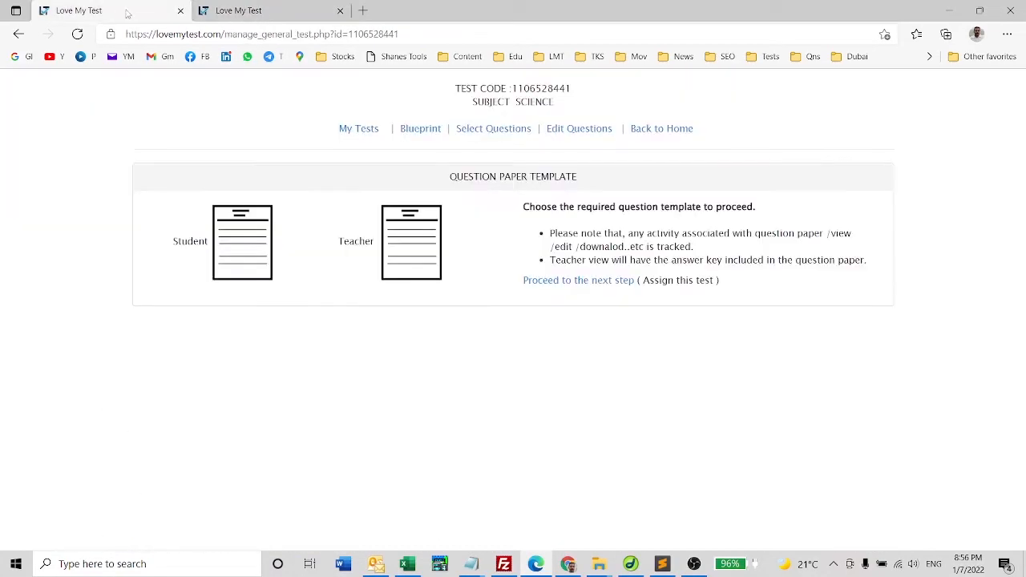
pyautogui.click(423, 244)
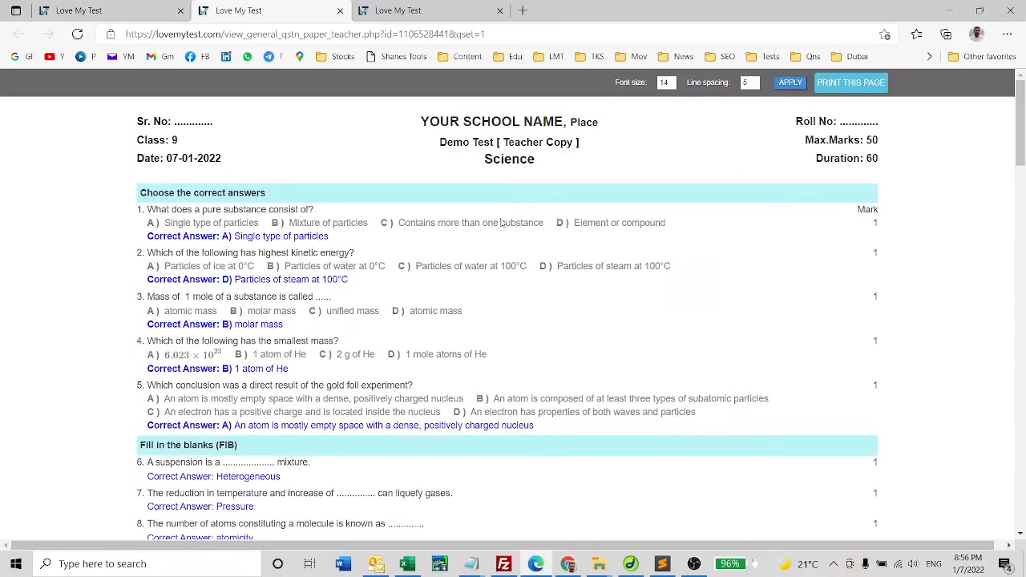
pyautogui.moveTo(1022, 126); pyautogui.dragTo(1010, 493)
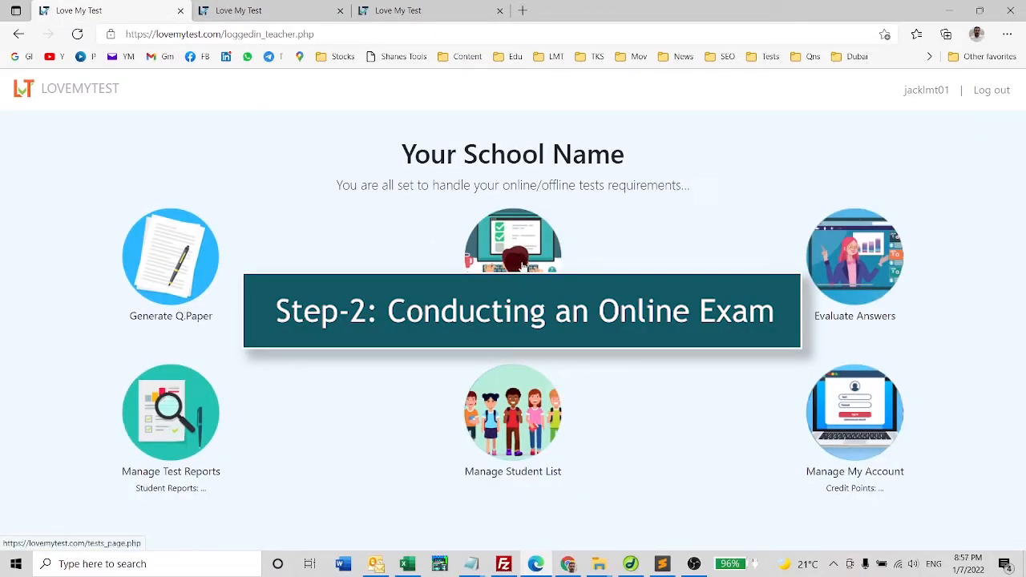
# Open the student assignment page for the Demo Test from the online tests list
pyautogui.click(521, 261)
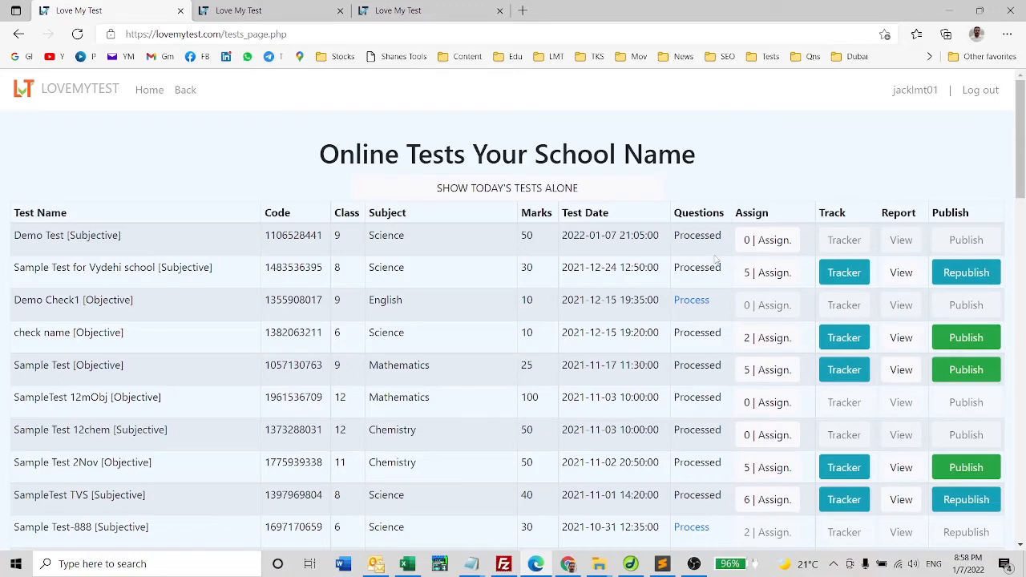
pyautogui.click(765, 242)
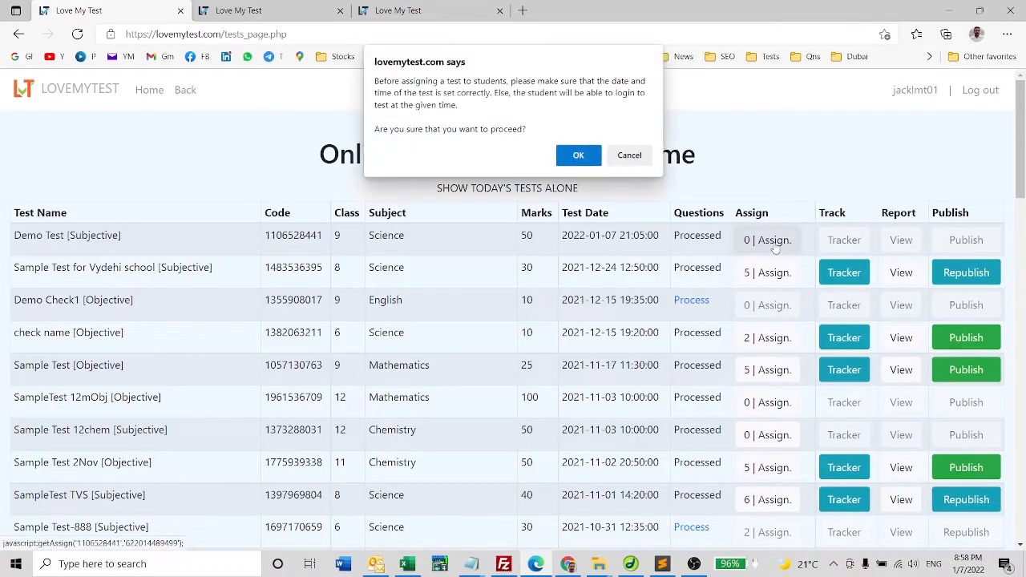
pyautogui.click(578, 155)
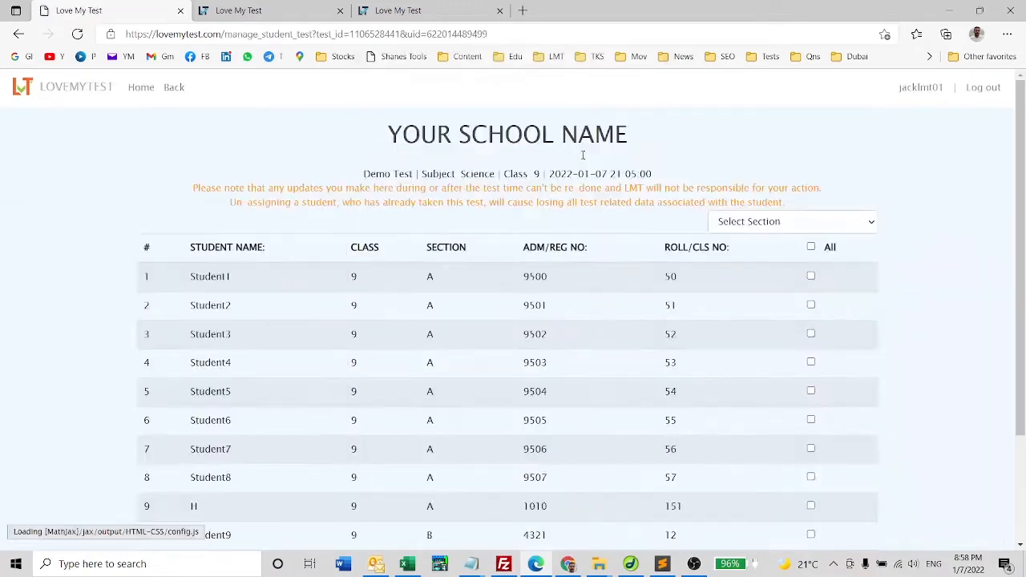
# Show the students of all sections and assign the Demo Test to Student1 through Student7
pyautogui.click(793, 222)
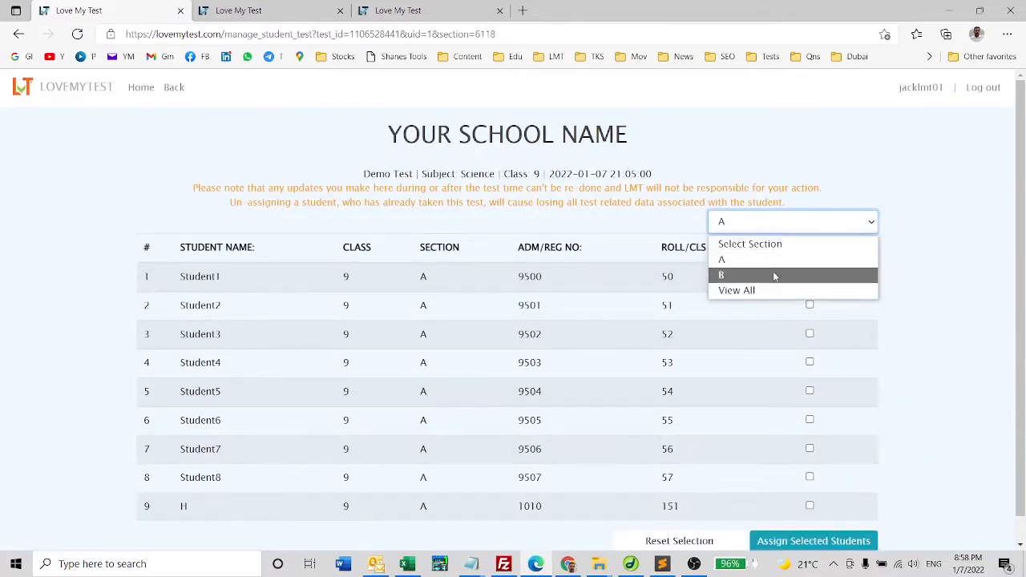
pyautogui.click(760, 291)
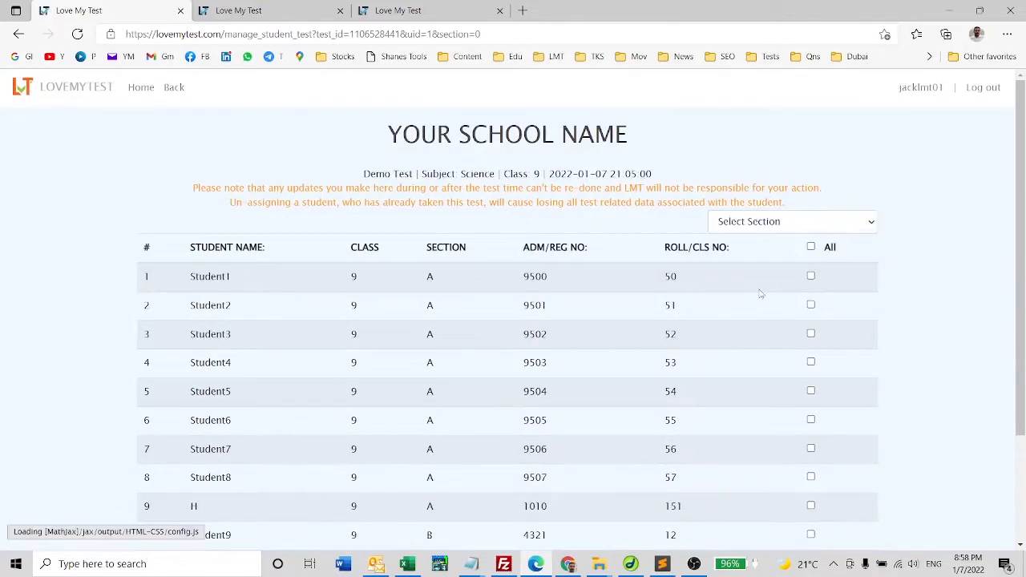
pyautogui.scroll(-1, 812, 247)
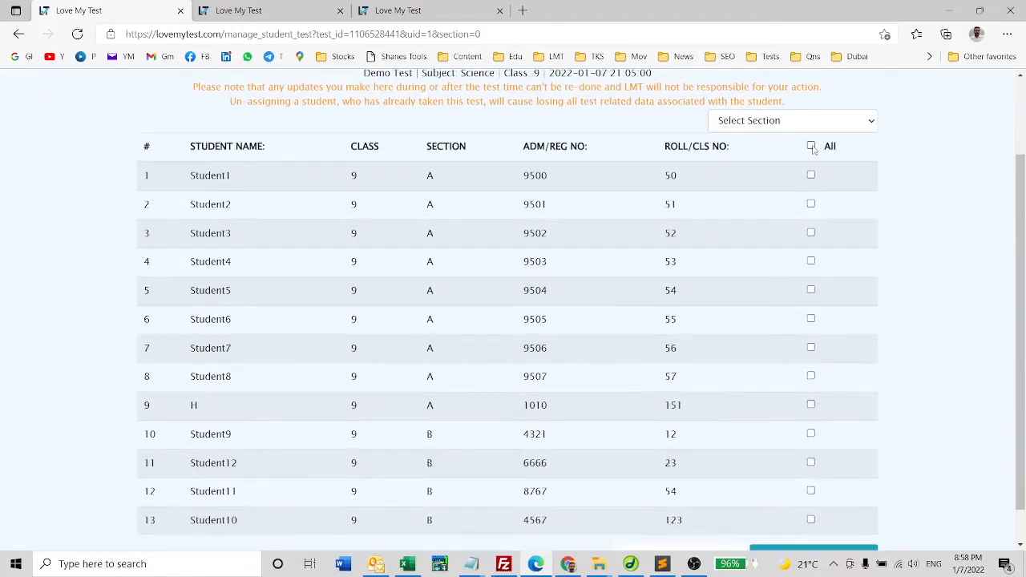
pyautogui.click(811, 176)
pyautogui.click(810, 203)
pyautogui.click(810, 233)
pyautogui.click(811, 262)
pyautogui.click(811, 289)
pyautogui.click(810, 318)
pyautogui.click(810, 347)
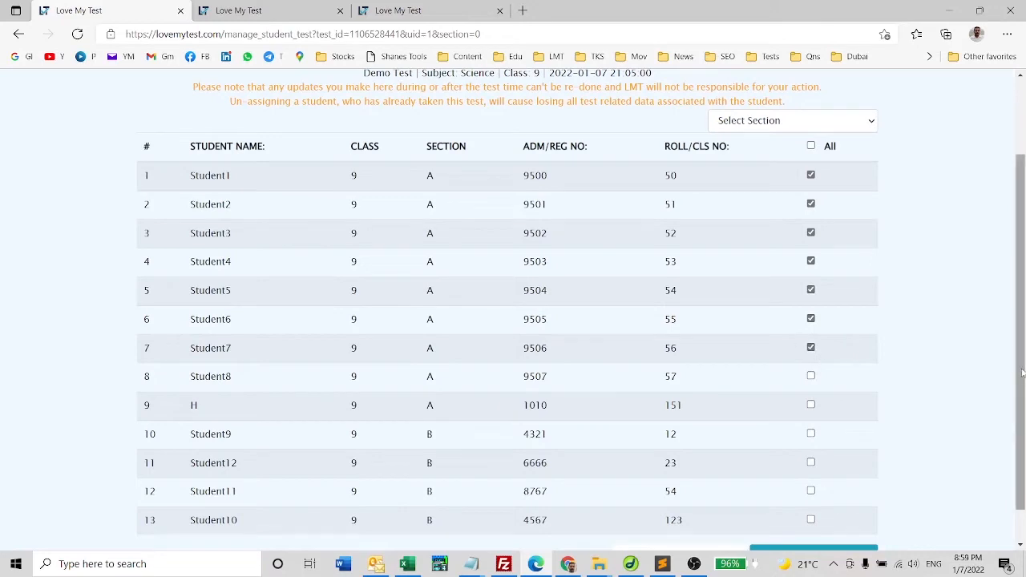
pyautogui.scroll(-1, 1021, 372)
pyautogui.click(821, 521)
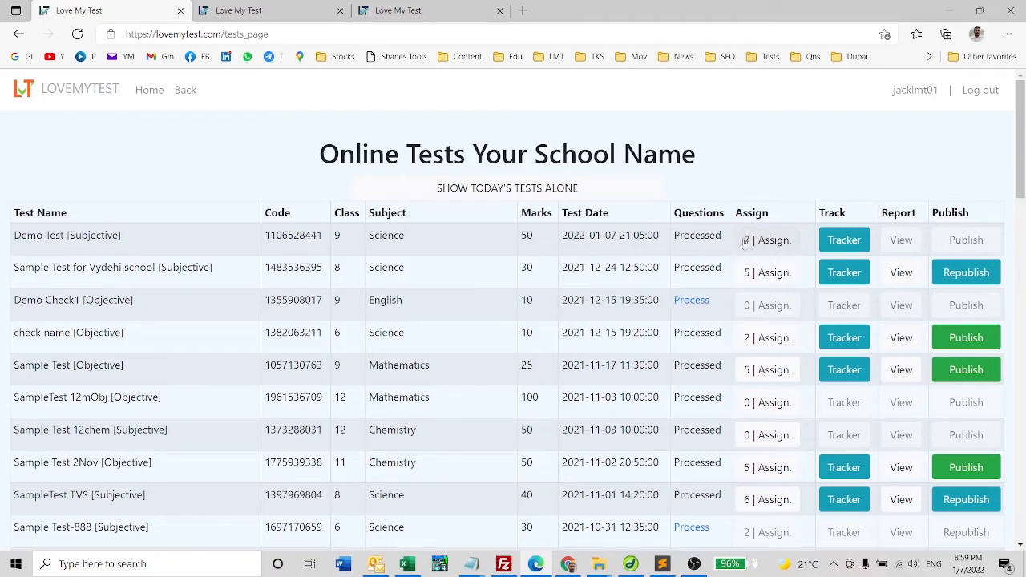
# Open the Demo Test's tracker and check the test progress of each assigned student
pyautogui.click(847, 240)
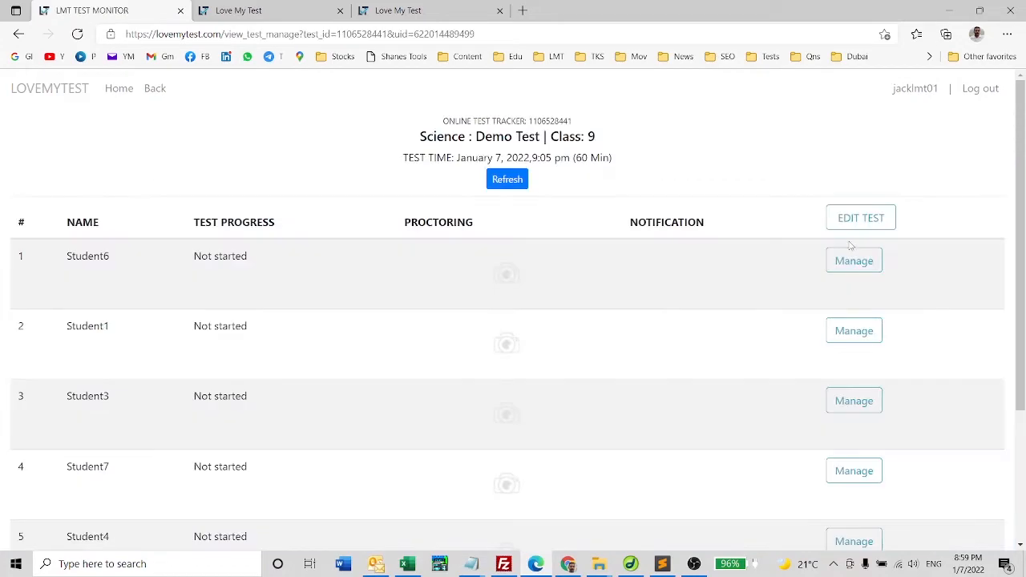
pyautogui.scroll(-3, 1022, 299)
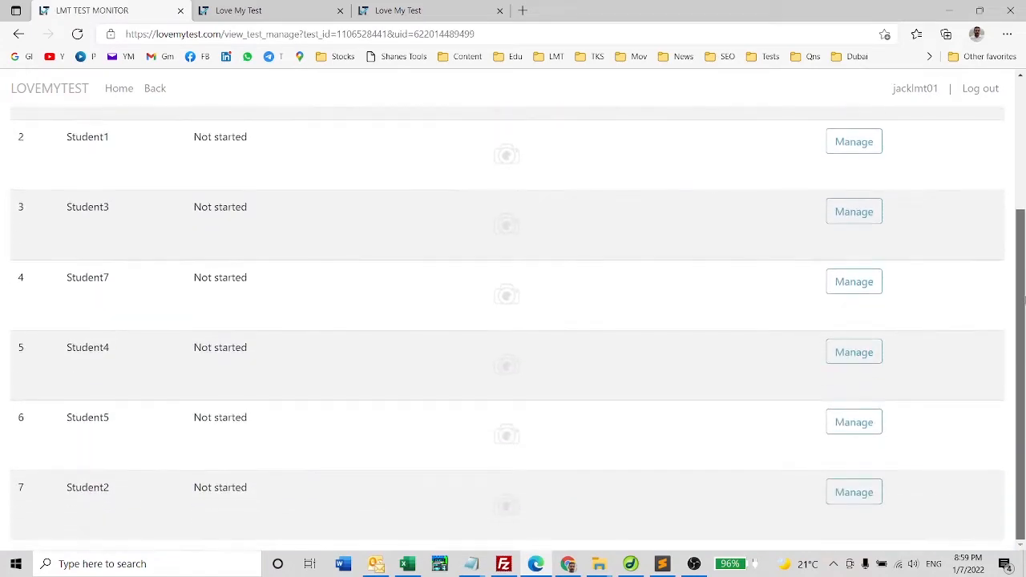
pyautogui.moveTo(1024, 300); pyautogui.dragTo(1024, 136)
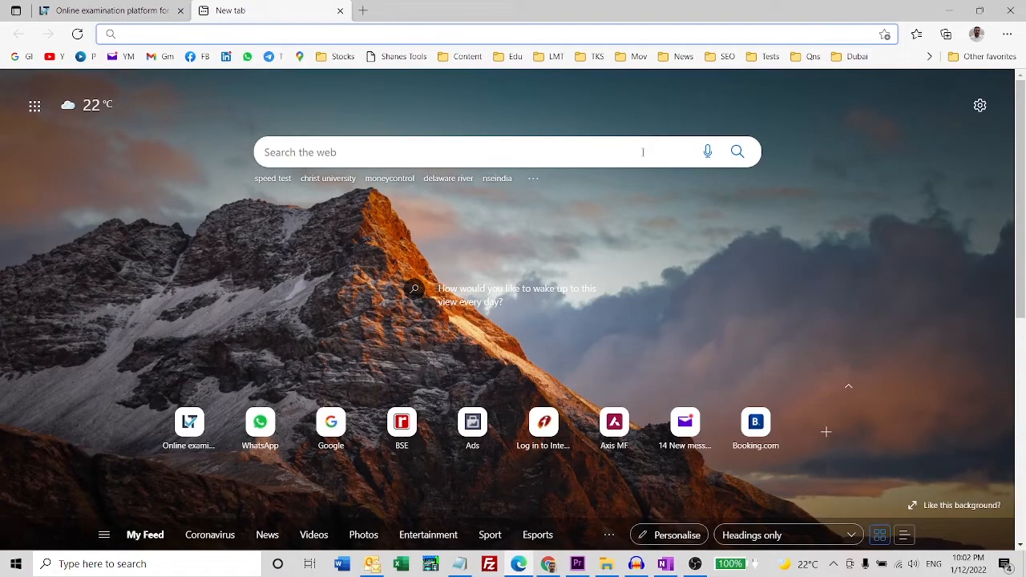
# Go to the student login from the LoveMyTest home page and sign in with the saved student credentials
pyautogui.click(144, 11)
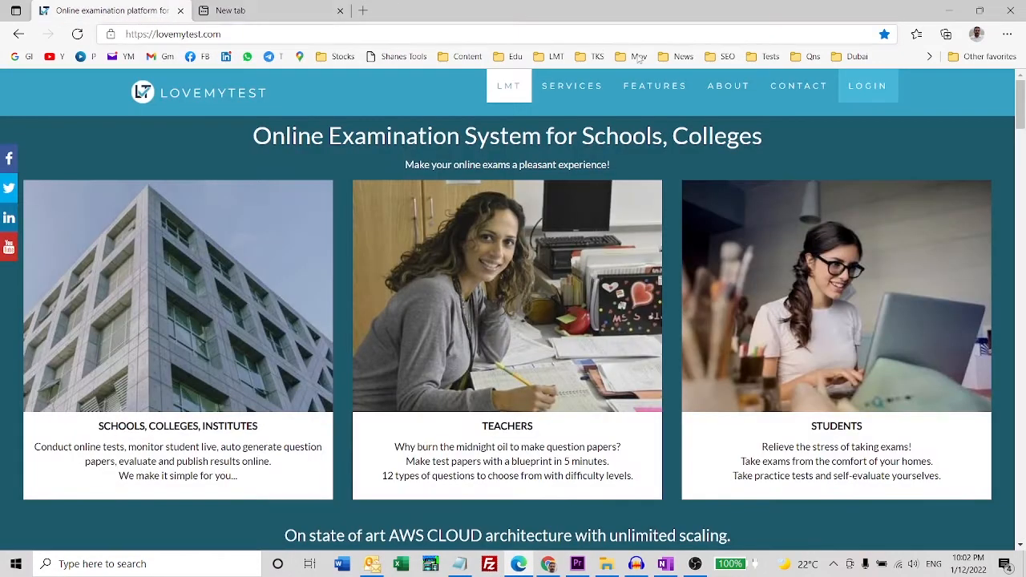
pyautogui.moveTo(864, 89)
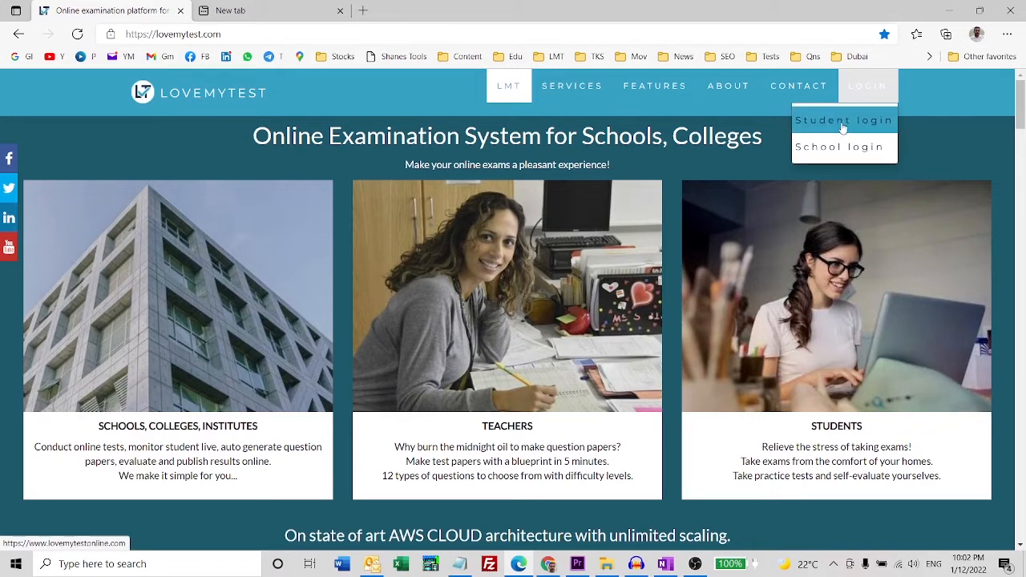
pyautogui.click(840, 122)
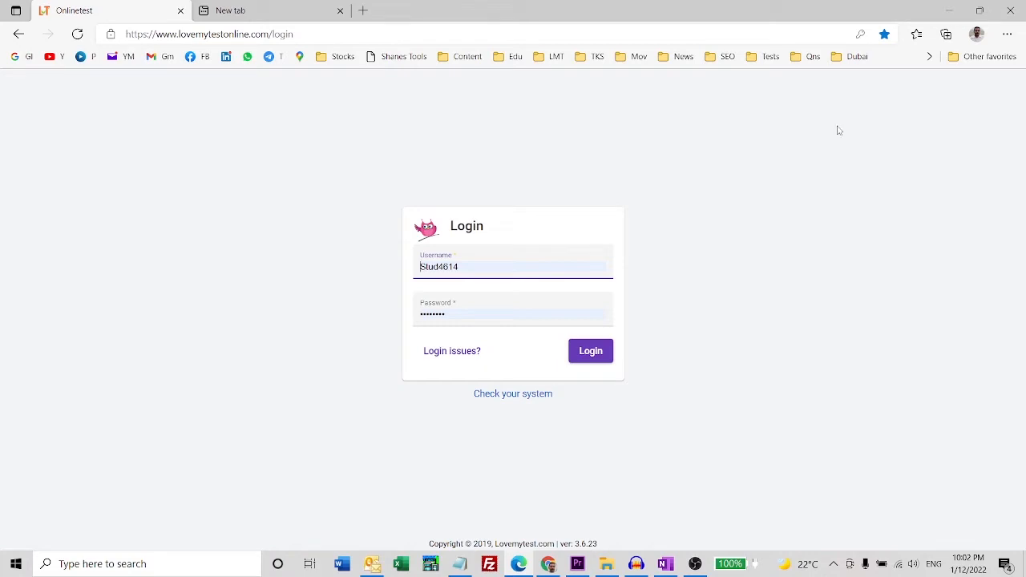
pyautogui.click(591, 355)
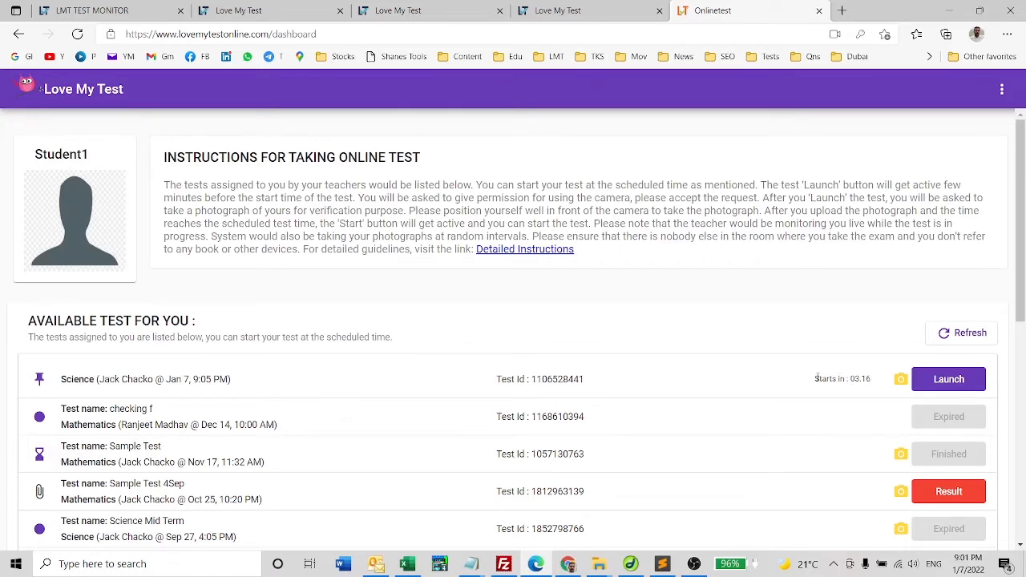
# Check the start countdown of the Science test scheduled for Jan 7, 9:05 PM and launch the test
pyautogui.moveTo(815, 378); pyautogui.dragTo(876, 383)
pyautogui.click(854, 383)
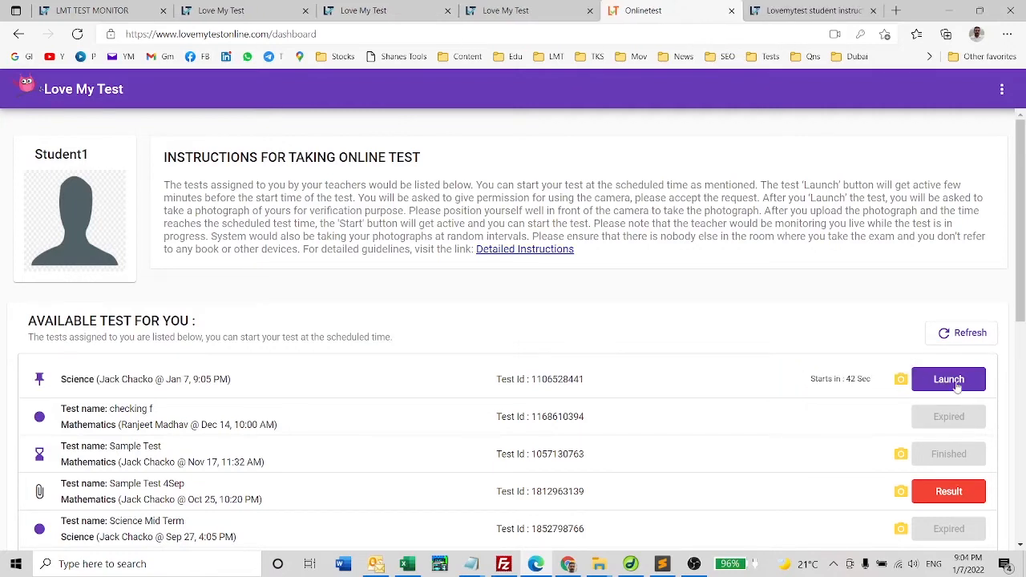
pyautogui.click(956, 383)
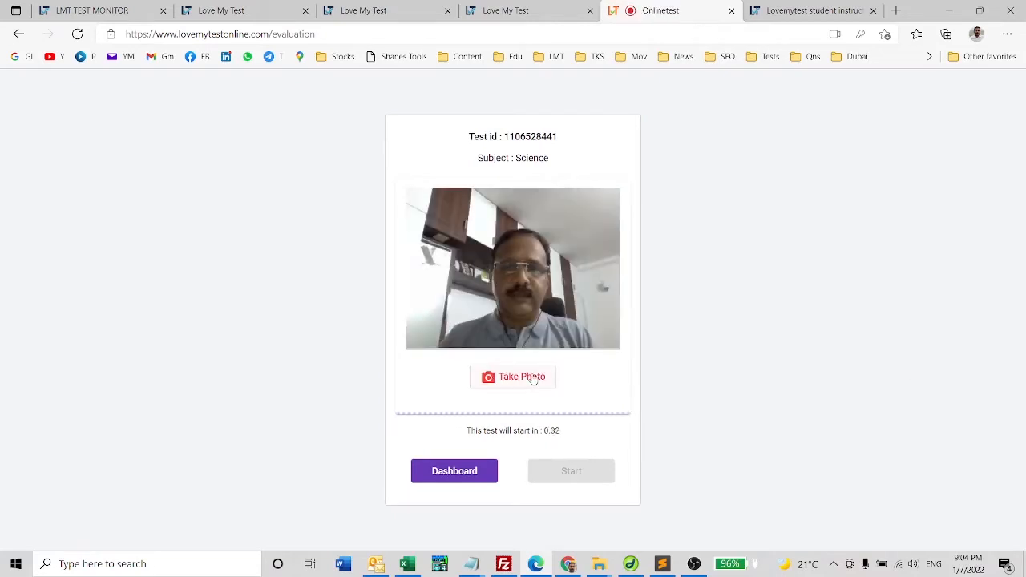
# Take and upload the verification photo and start the Science test
pyautogui.click(530, 377)
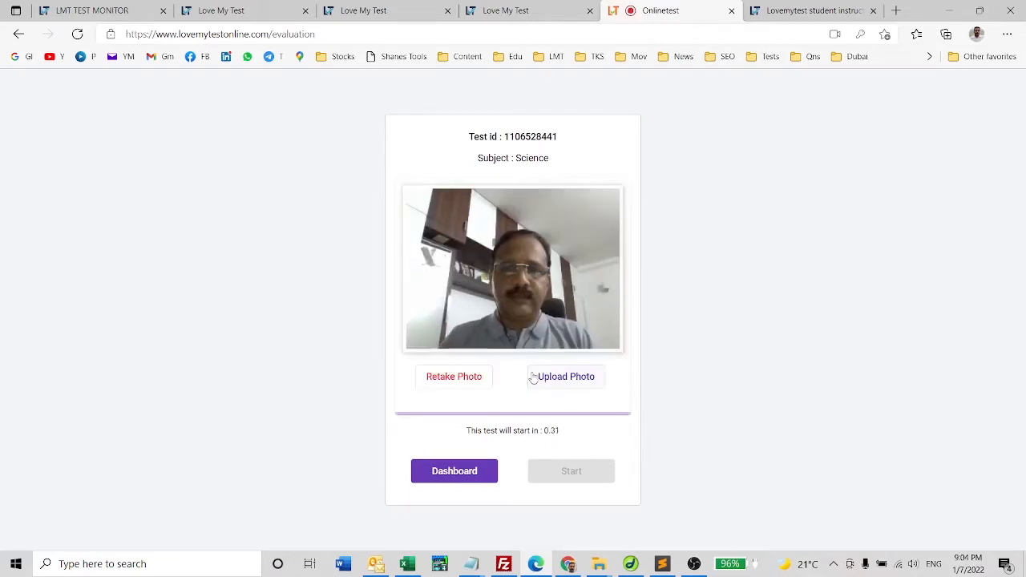
pyautogui.click(573, 381)
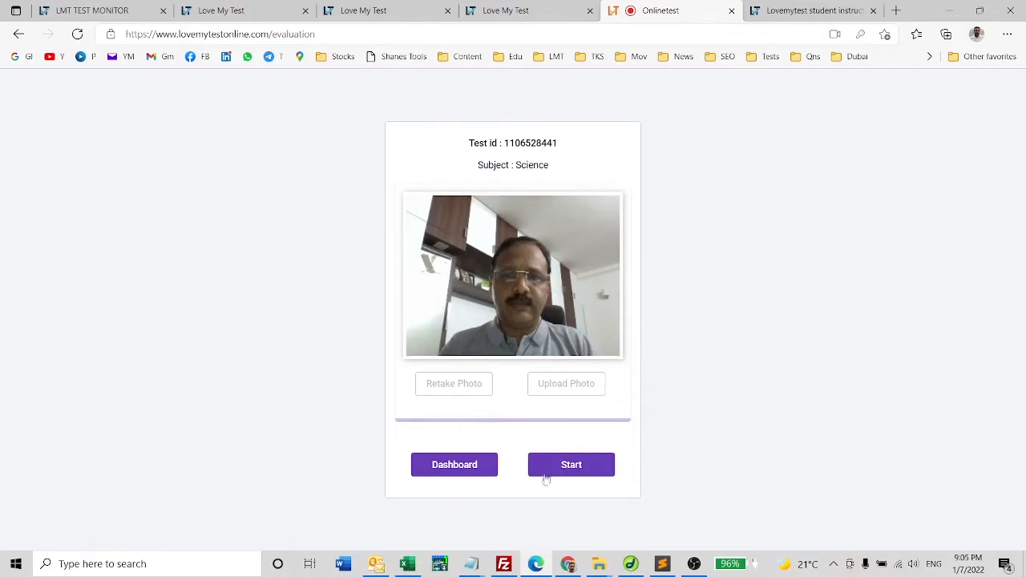
pyautogui.click(574, 465)
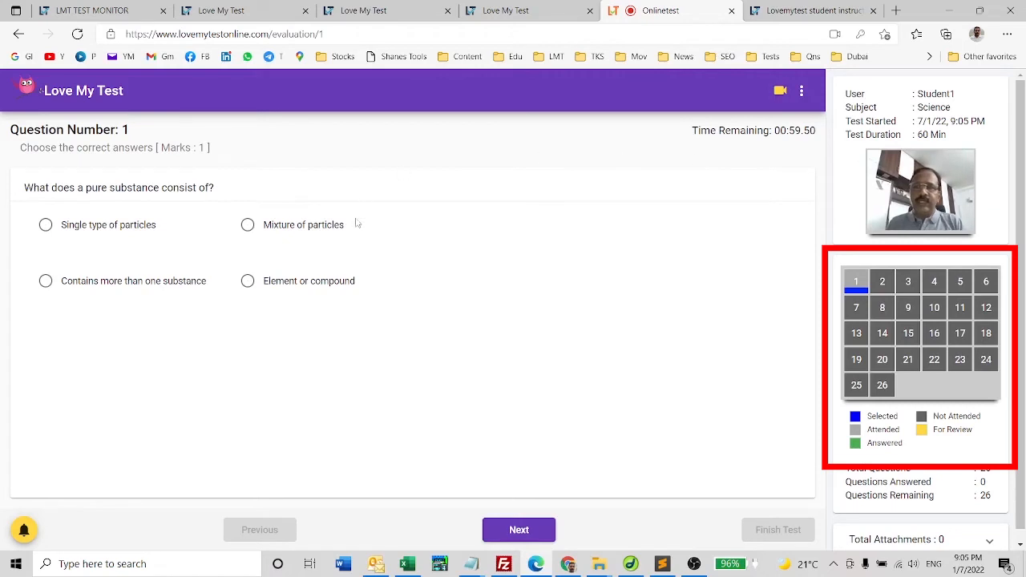
# Check the remaining test time and answer question 1 with "Mixture of particles", moving on to question 2
pyautogui.moveTo(694, 130); pyautogui.dragTo(817, 131)
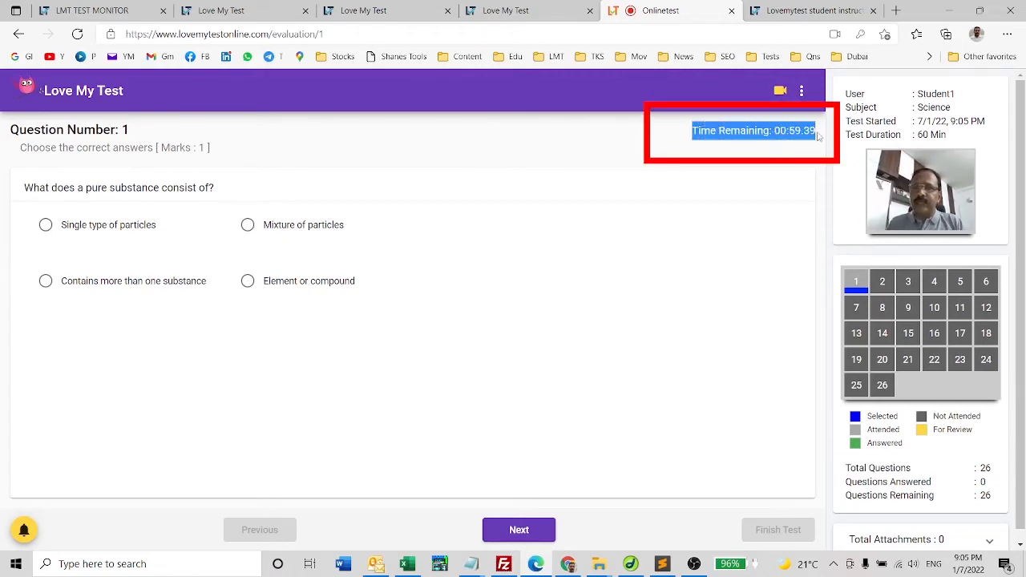
pyautogui.click(721, 156)
pyautogui.click(248, 224)
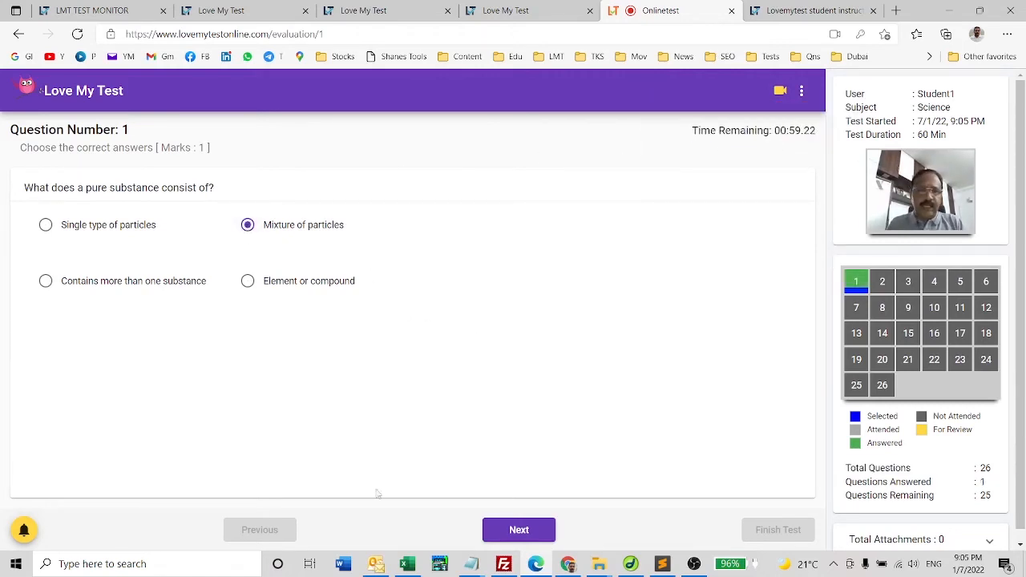
pyautogui.click(518, 530)
pyautogui.click(260, 537)
pyautogui.click(517, 530)
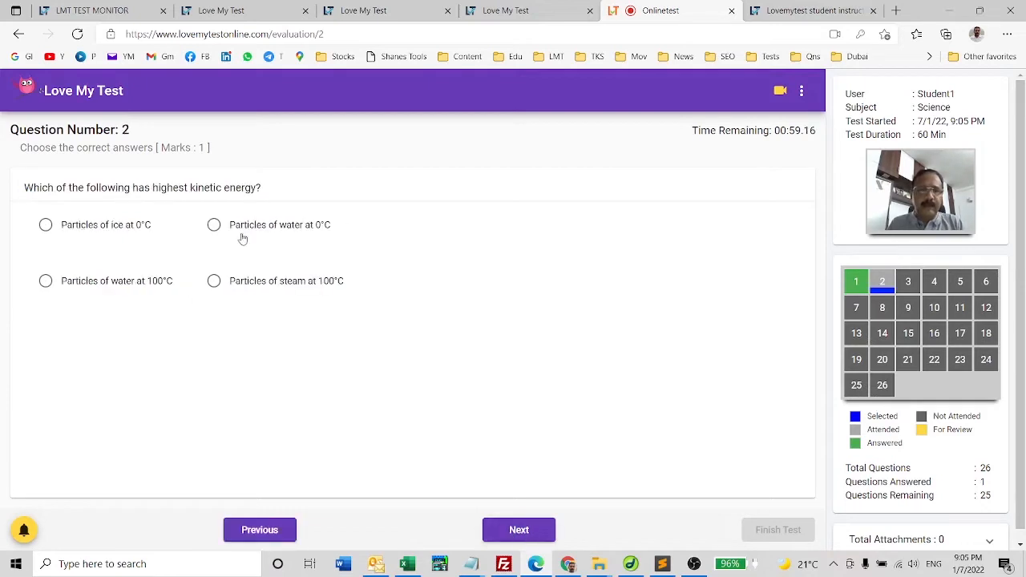
# Answer question 2 with "Particles of water at 0°C" and question 3 with the last "atomic mass" option
pyautogui.click(240, 226)
pyautogui.click(510, 527)
pyautogui.click(195, 302)
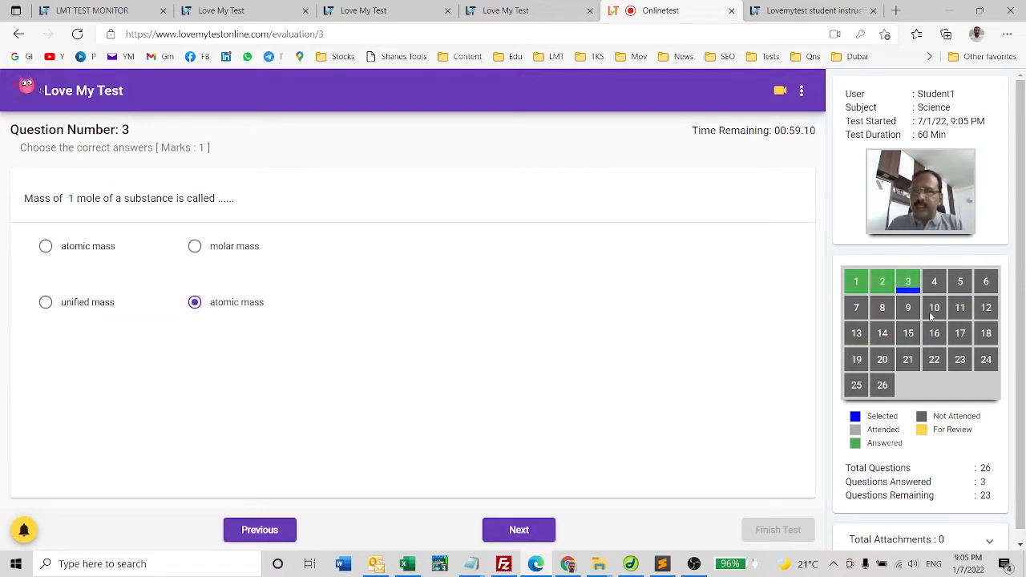
# Answer question 4 with "1 mole atoms of He" and mark it for review
pyautogui.click(529, 530)
pyautogui.click(195, 281)
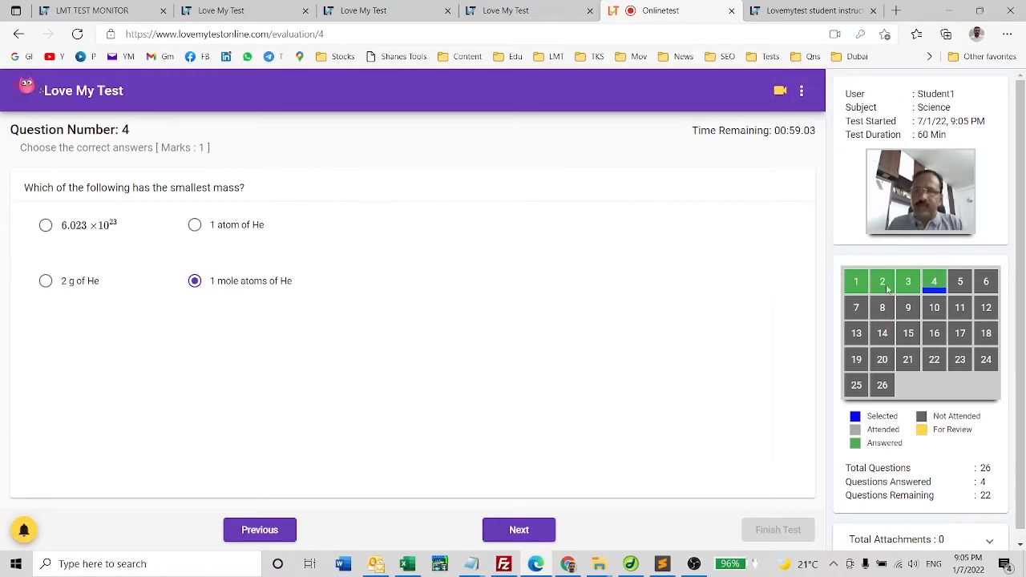
pyautogui.click(26, 529)
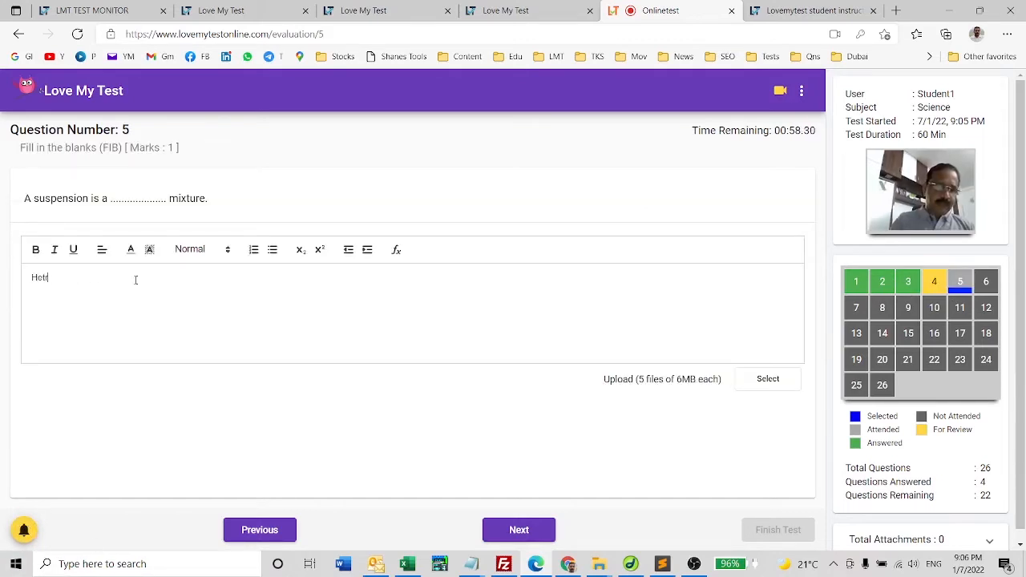
# Answer question 5 with "Hetrogeneous" and attach the image answer2.jpg to question 6
pyautogui.write('rogeneous')
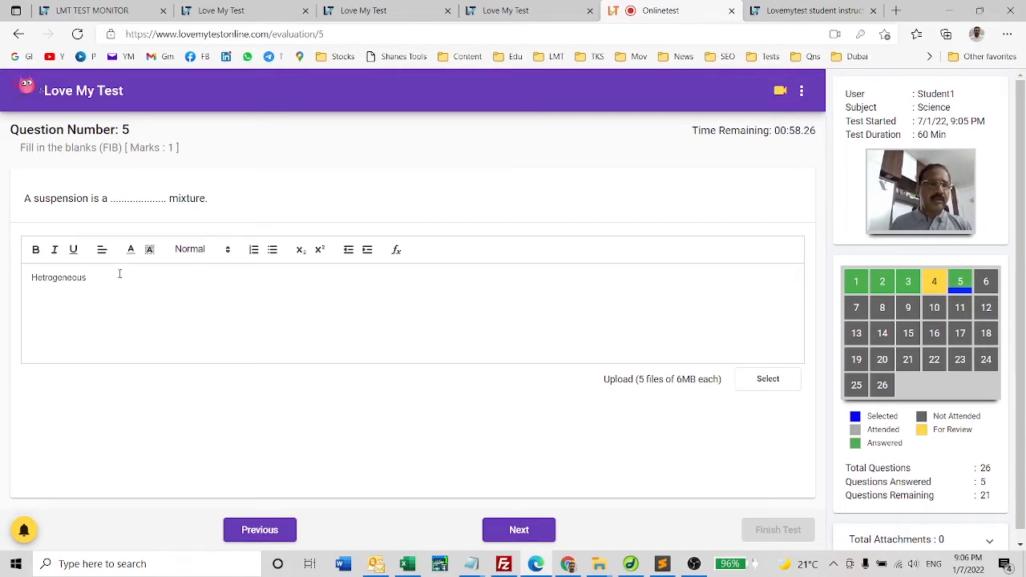
pyautogui.click(518, 530)
pyautogui.click(767, 355)
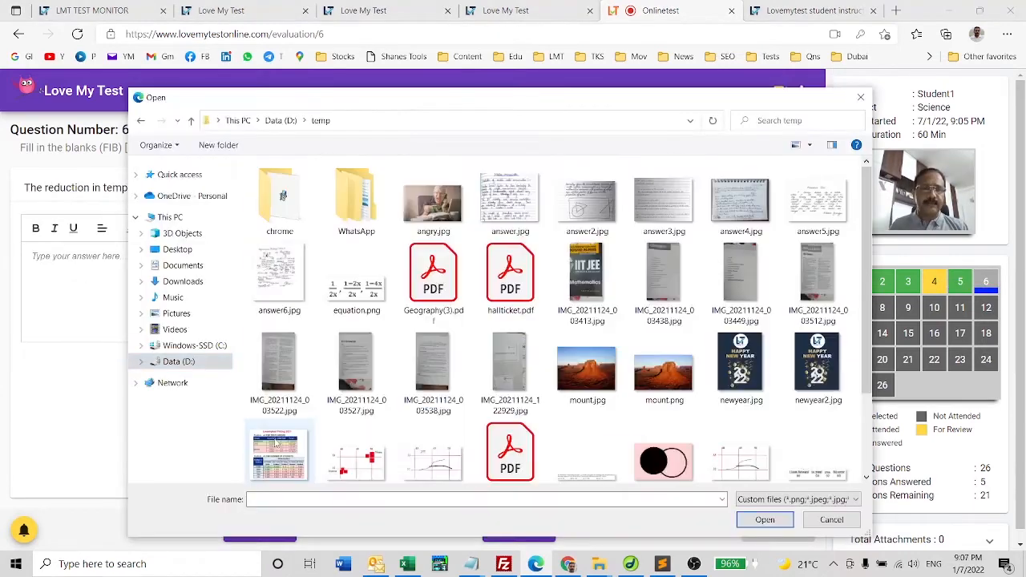
pyautogui.click(587, 204)
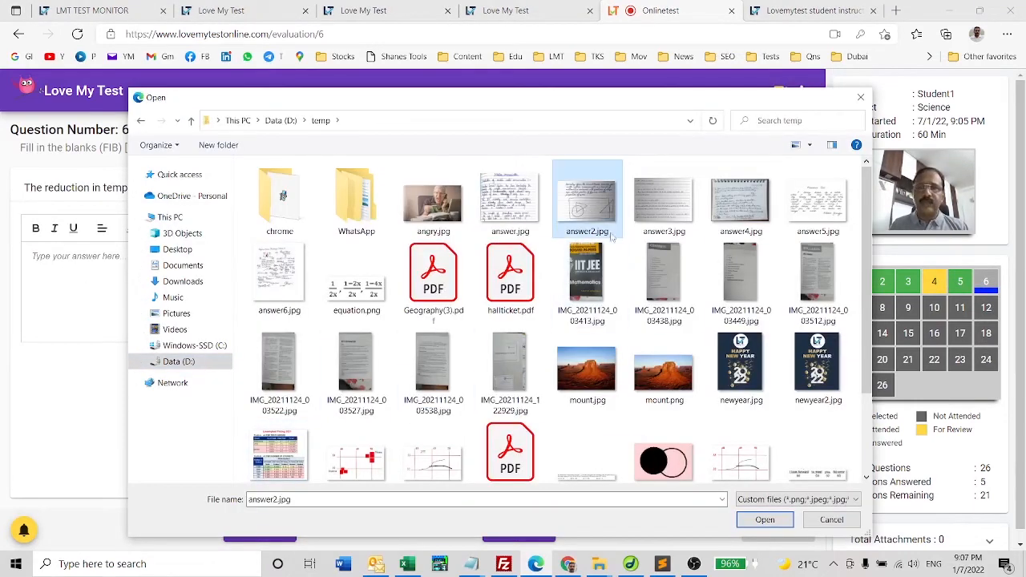
pyautogui.click(765, 520)
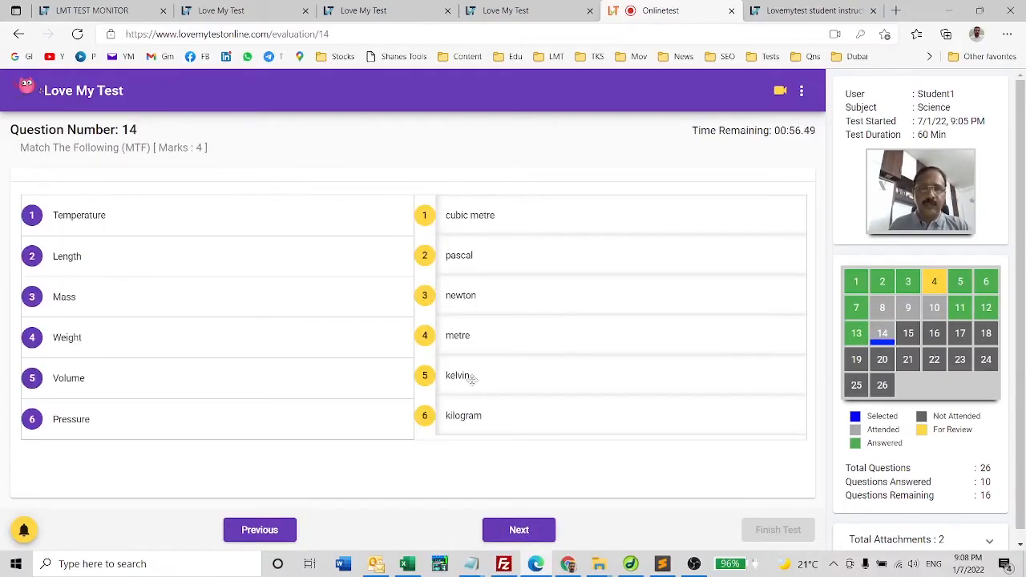
# Enter "answer" as the answer to question 15 and fill in an answer for question 16
pyautogui.click(518, 530)
pyautogui.click(236, 298)
pyautogui.write('answer')
pyautogui.click(518, 530)
pyautogui.click(211, 286)
pyautogui.write('a')
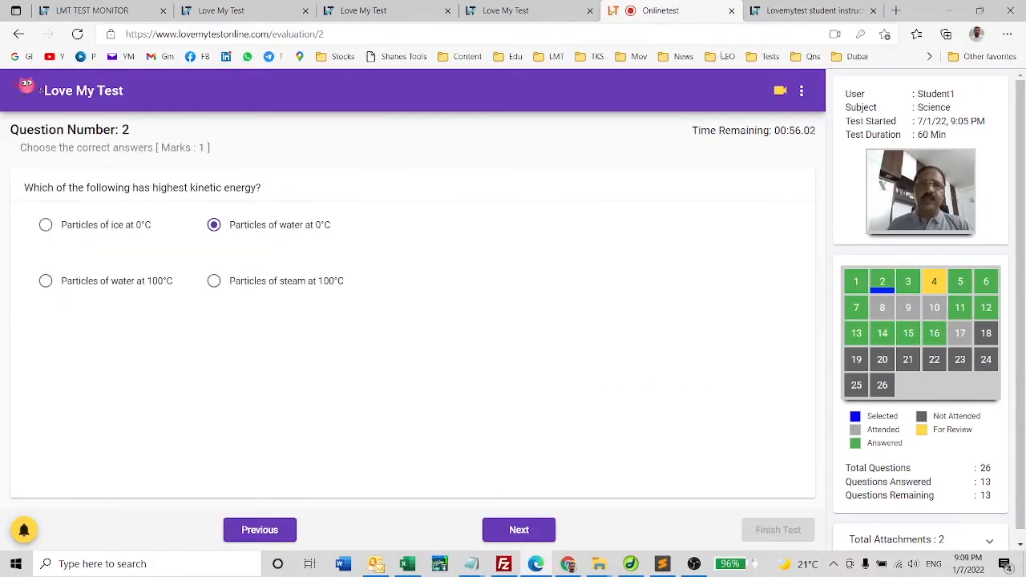
# Leave the running test for a new browser tab and return to the test page
pyautogui.click(896, 10)
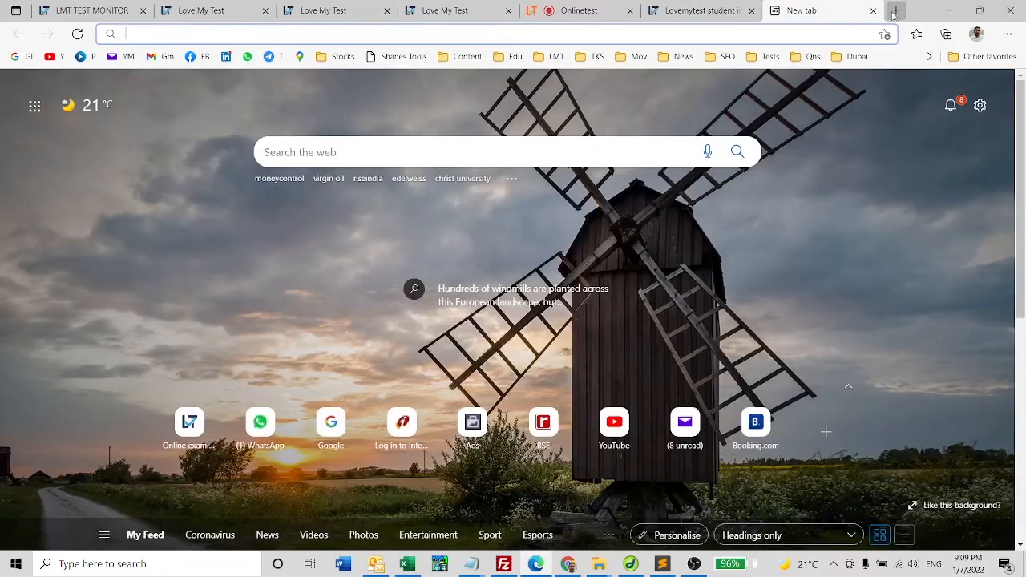
pyautogui.click(330, 152)
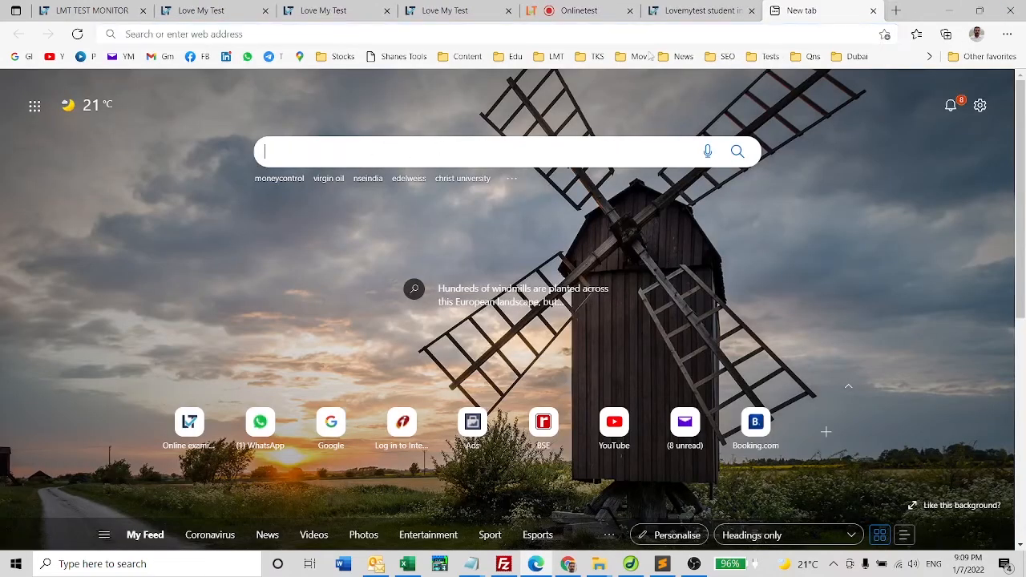
pyautogui.click(605, 11)
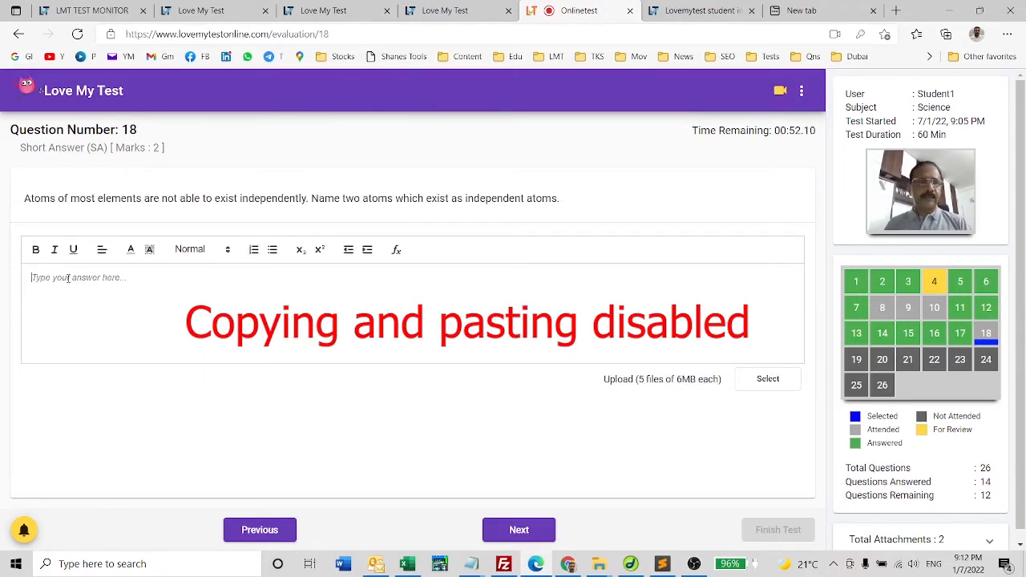
# Enter "wri" in the short answer of question 18
pyautogui.click(75, 278)
pyautogui.write('wri')
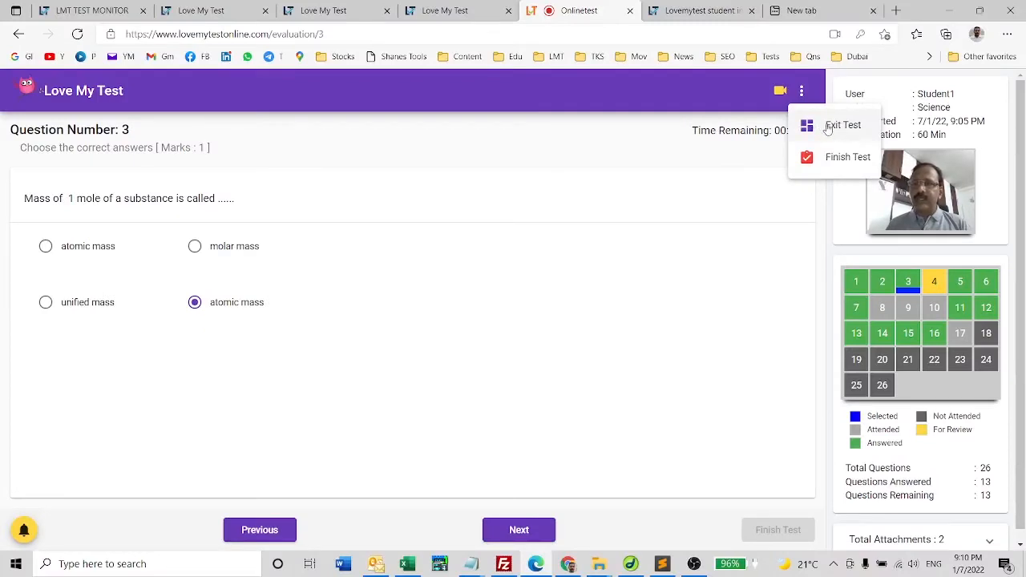
# Exit the Science test and resume it from the dashboard with a newly taken and uploaded verification photo
pyautogui.click(828, 127)
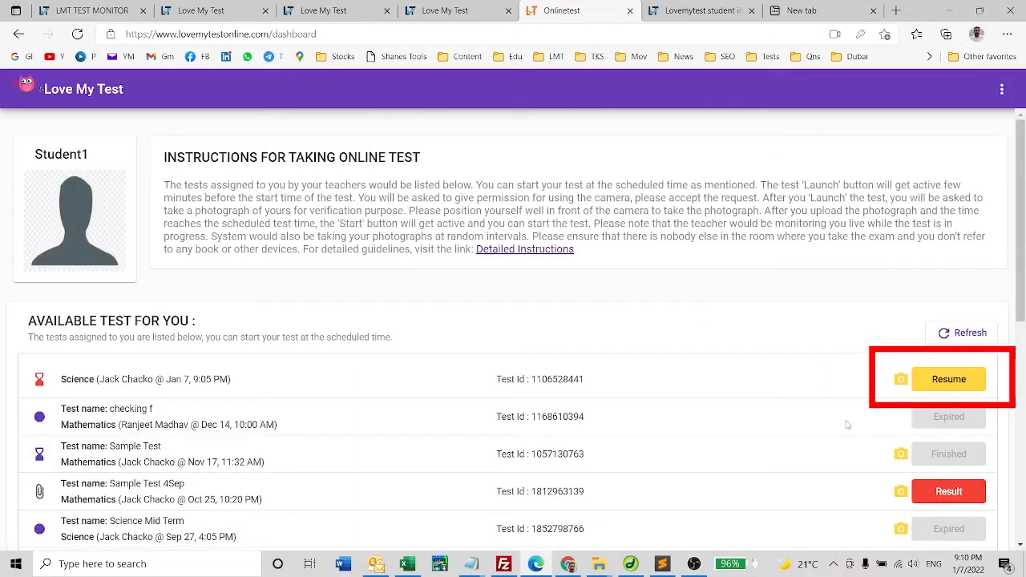
pyautogui.click(947, 380)
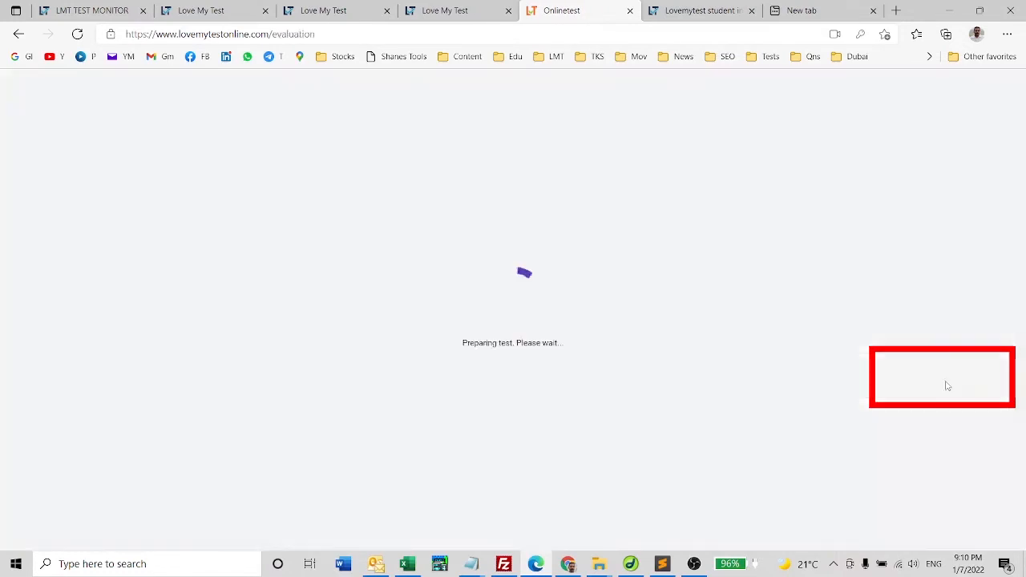
pyautogui.click(532, 385)
pyautogui.click(565, 384)
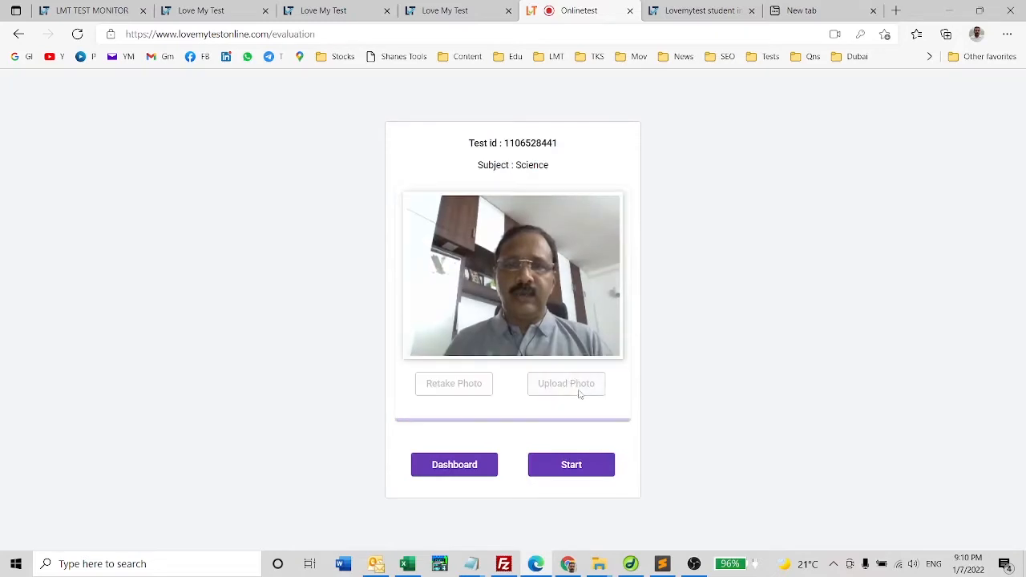
pyautogui.click(586, 466)
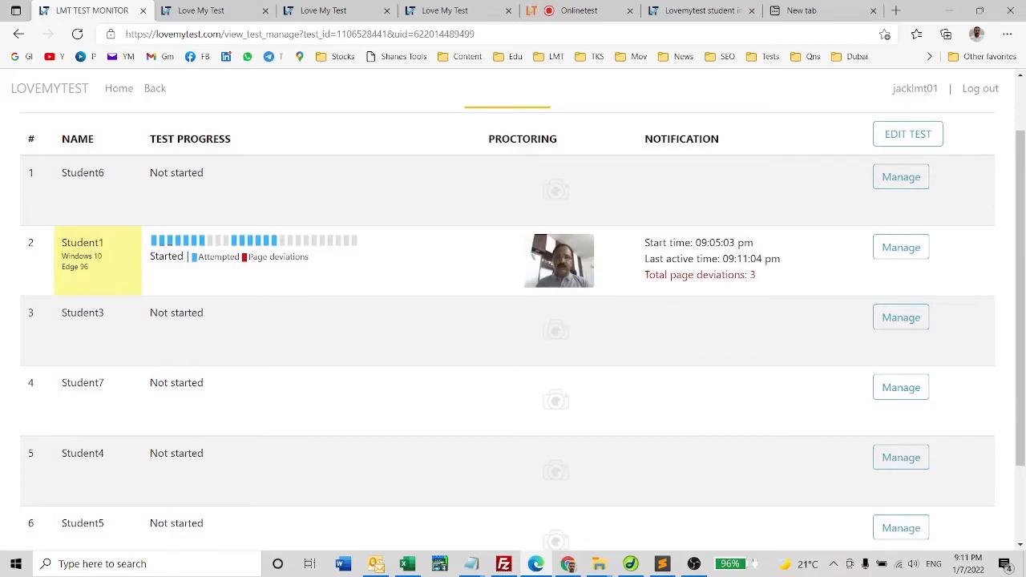
# Check Student1's page deviations in the test monitor and review the duration, restart and submit options for managing that student's test
pyautogui.moveTo(646, 274); pyautogui.dragTo(768, 274)
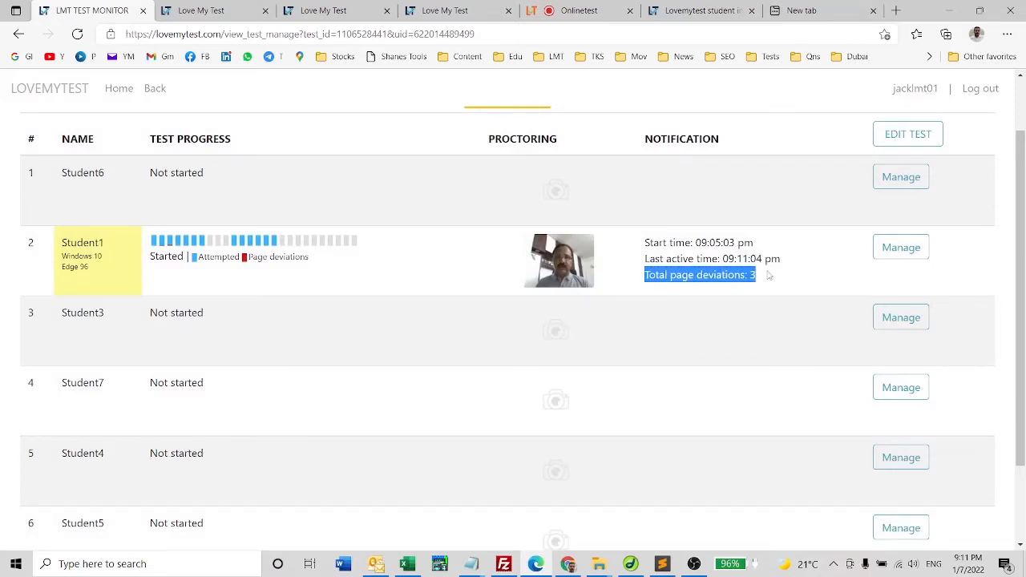
pyautogui.click(899, 249)
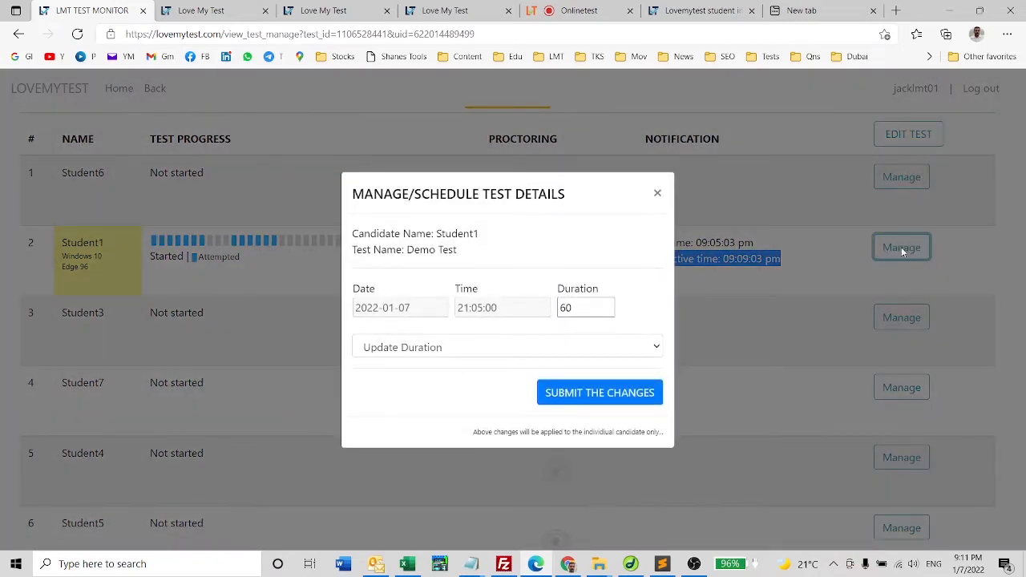
pyautogui.click(534, 348)
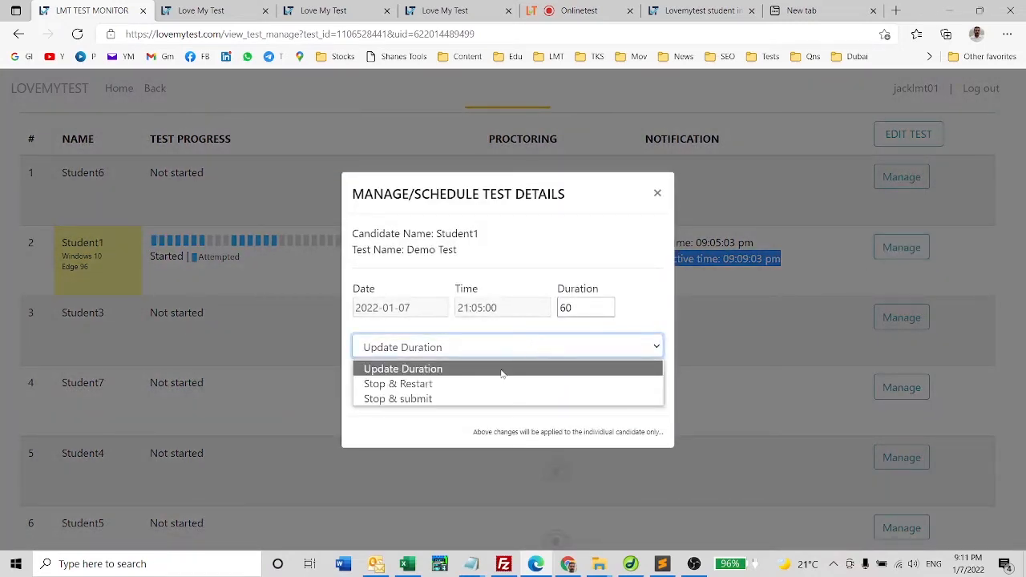
pyautogui.click(500, 369)
pyautogui.click(532, 350)
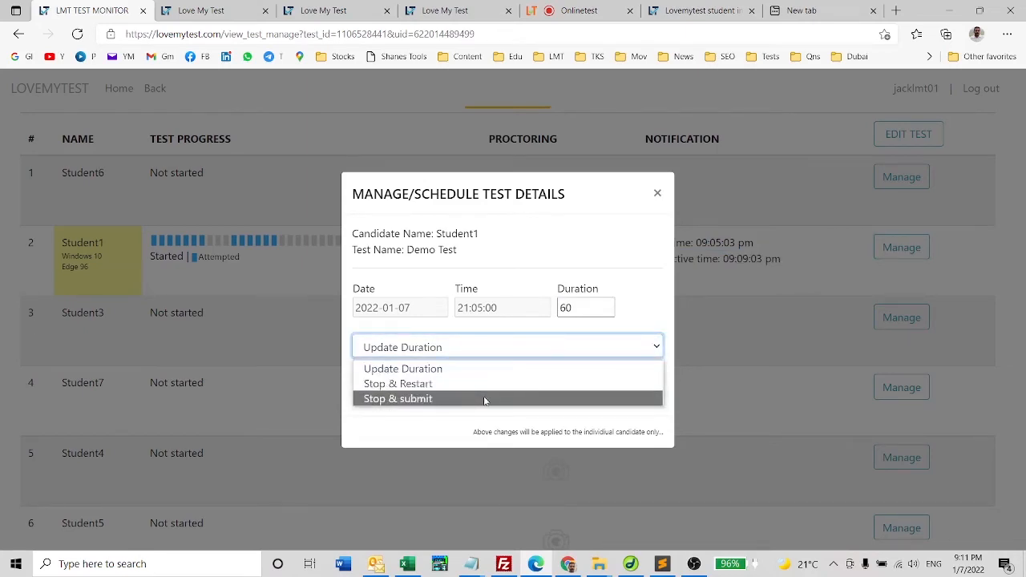
pyautogui.press('Escape')
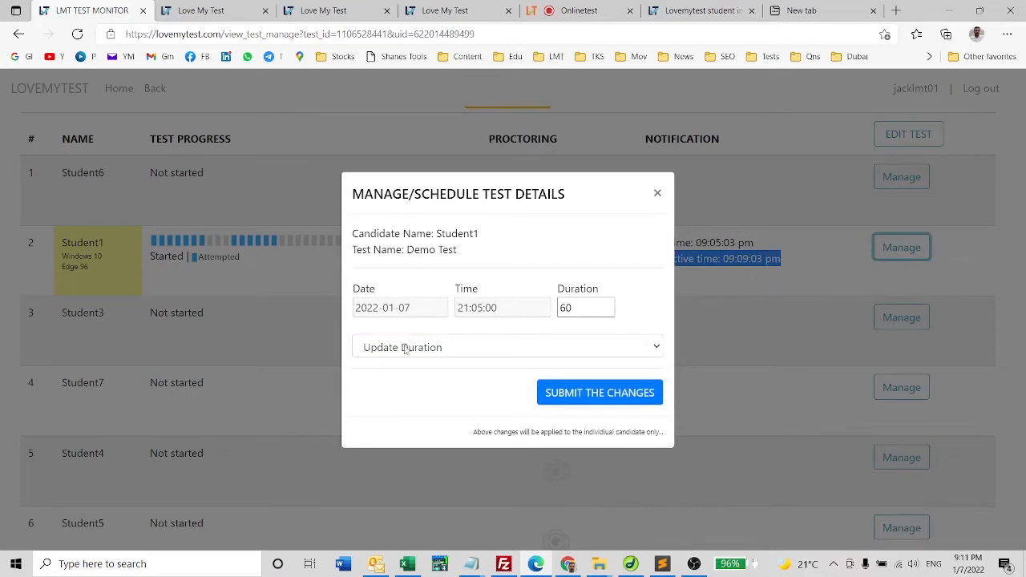
pyautogui.press('Escape')
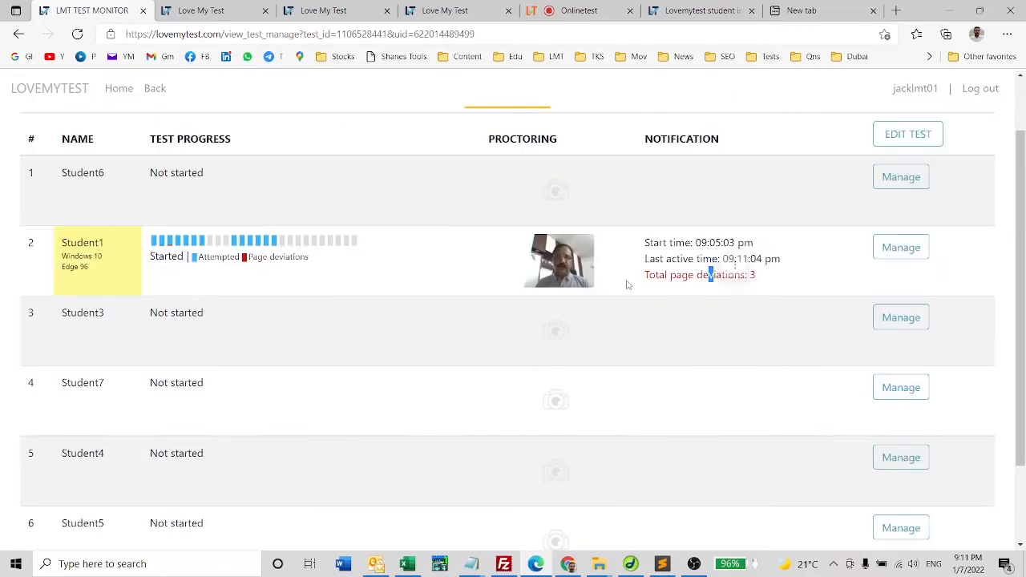
# View Student1's proctoring photos in the live tracker and return to the student's online test
pyautogui.click(563, 266)
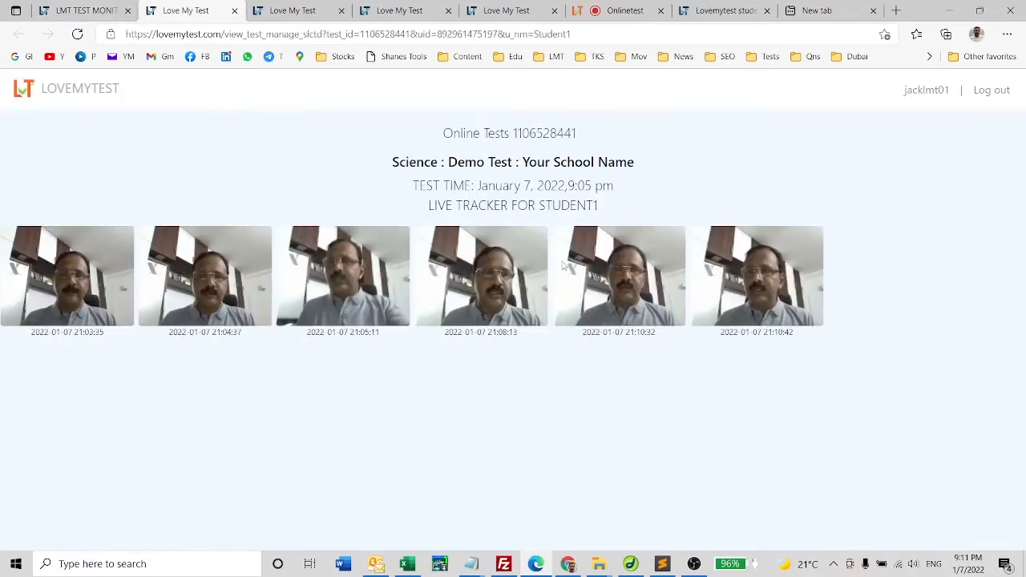
pyautogui.click(234, 10)
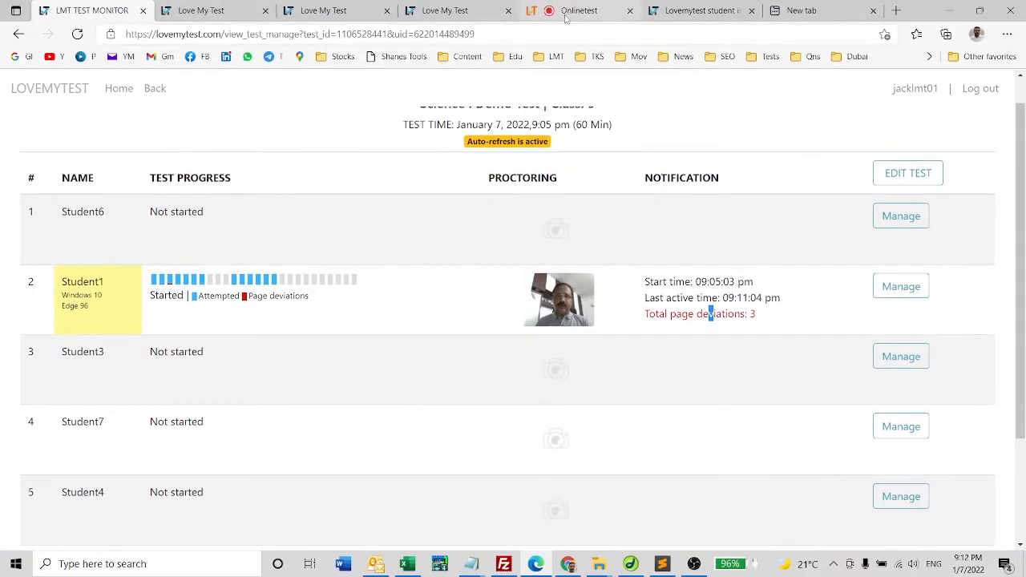
pyautogui.click(578, 11)
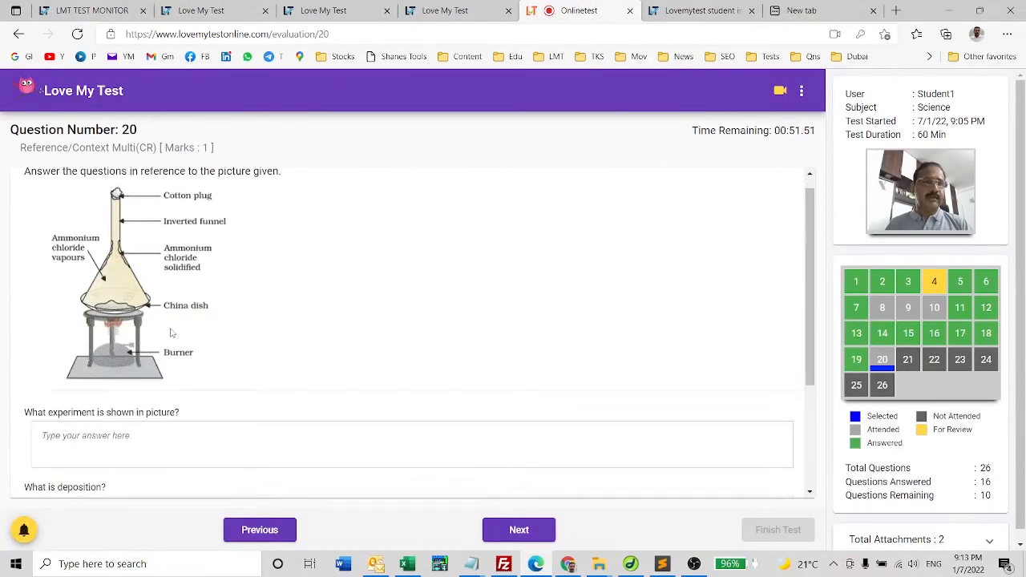
# Enter "Evaporati" for "What experiment is shown in picture?" in question 20
pyautogui.scroll(-1, 401, 361)
pyautogui.click(80, 353)
pyautogui.write('Evaporati')
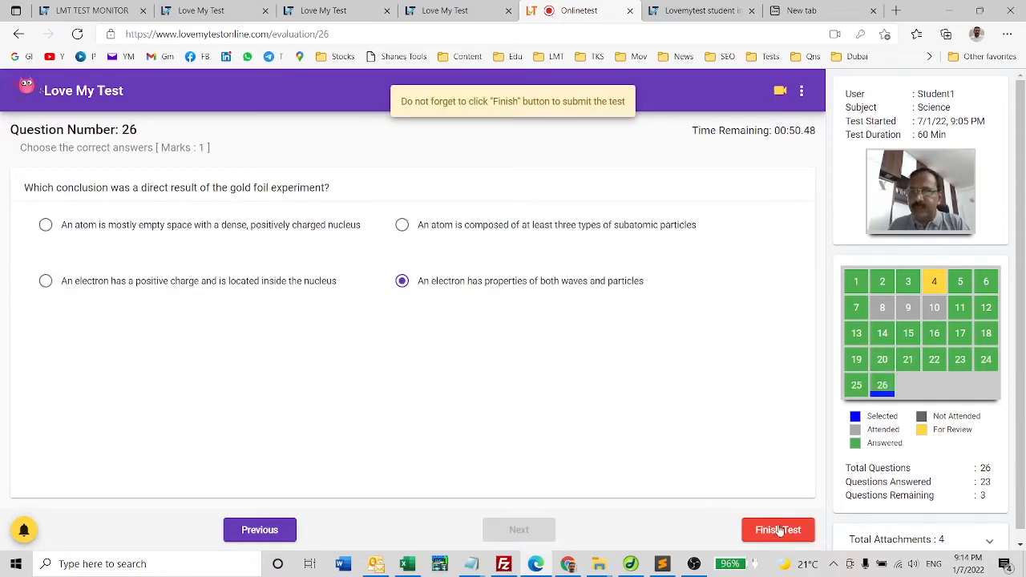
# Request to finish the test, cancel the submission, and answer the unanswered question 8 with "dfgdgdg"
pyautogui.click(779, 531)
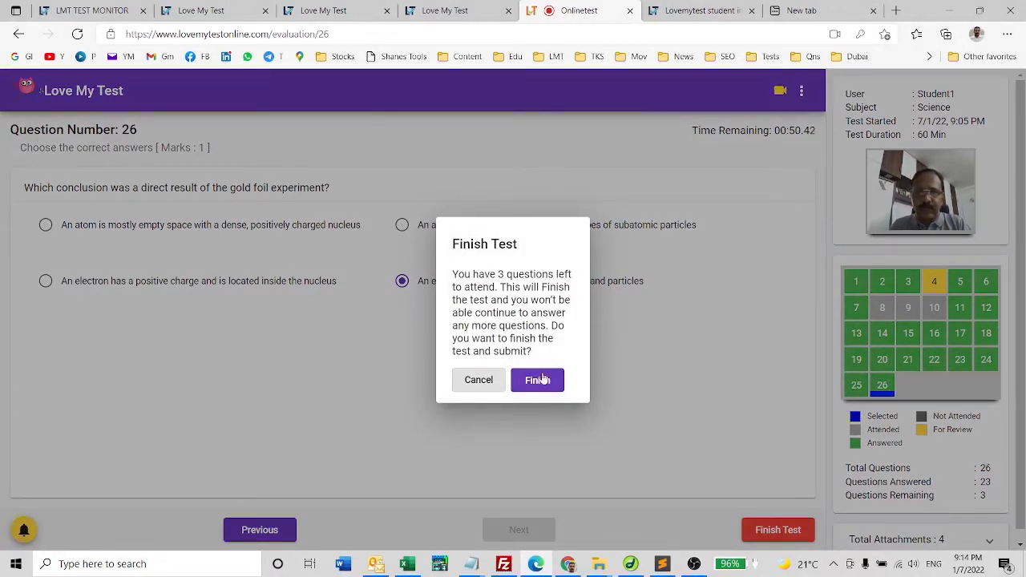
pyautogui.click(478, 380)
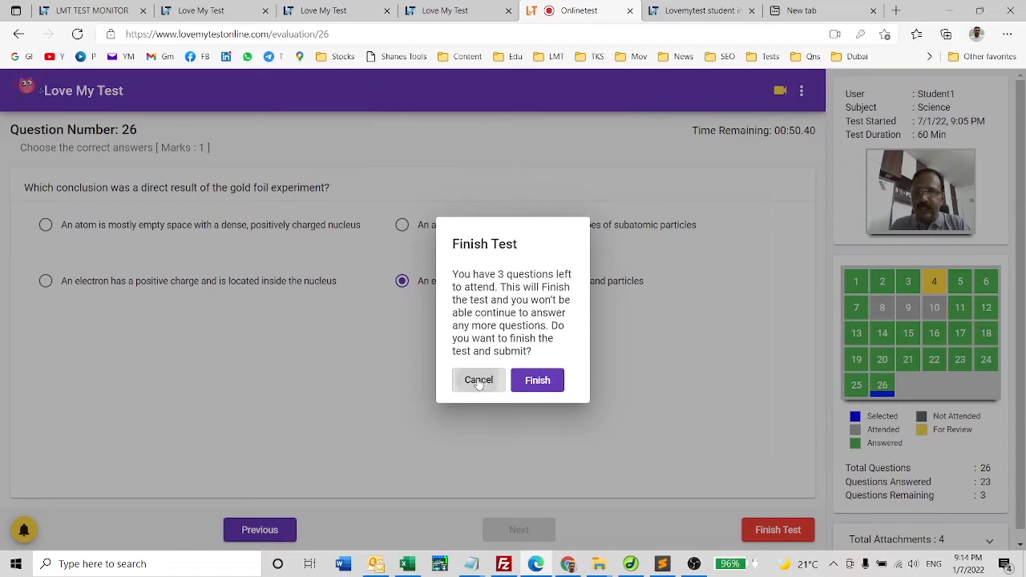
pyautogui.write('dfgdgdg')
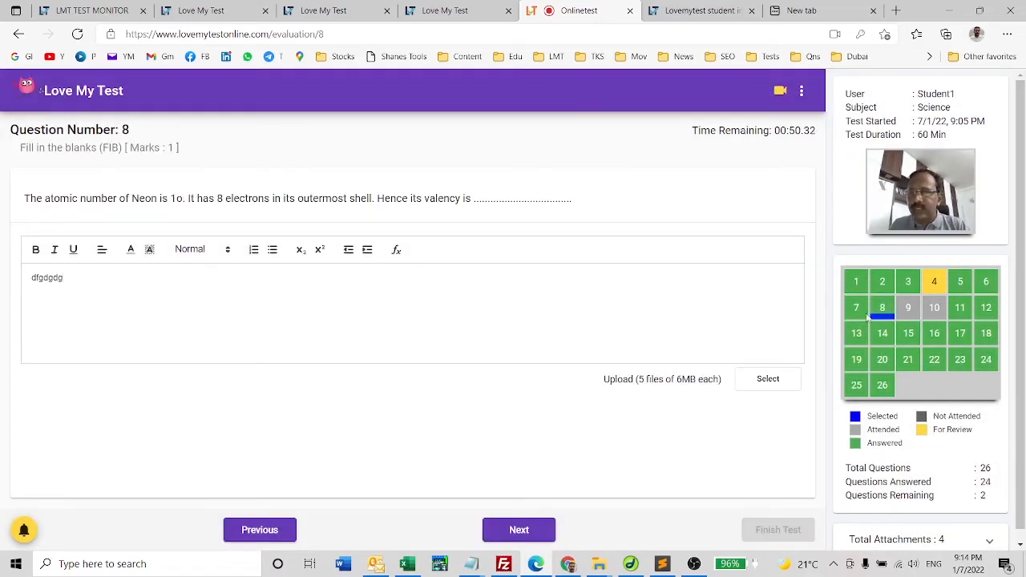
# Finish and submit the student's test, and check Student1's submission status in the teacher's test monitor
pyautogui.click(778, 530)
pyautogui.click(537, 380)
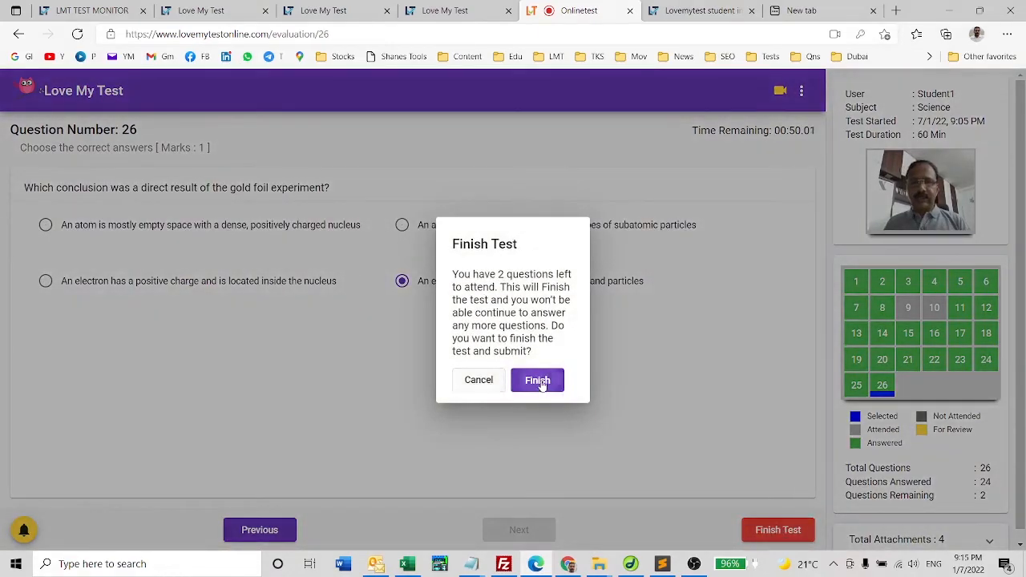
pyautogui.hotkey('ctrl', '1')
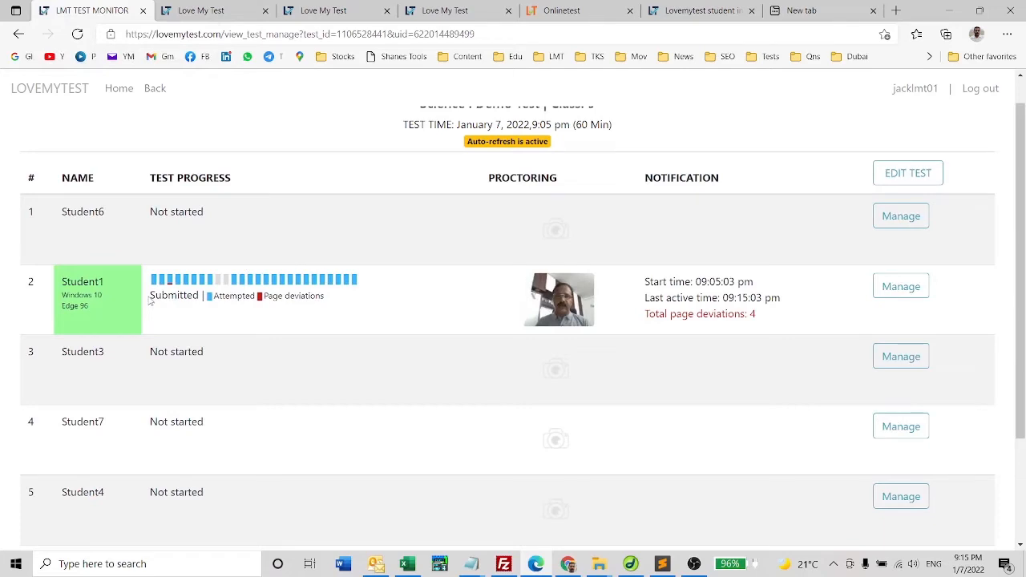
pyautogui.moveTo(150, 300); pyautogui.dragTo(197, 299)
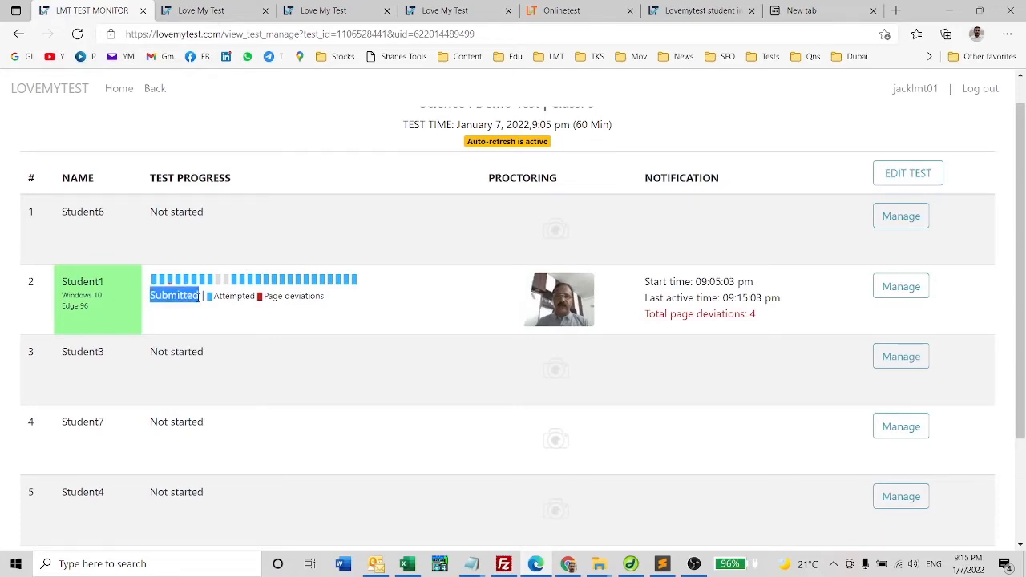
# Review the resume and reset options for Student1's submitted test, and look through the student list in the Chemistry Periodic Test-2 tracker
pyautogui.click(898, 286)
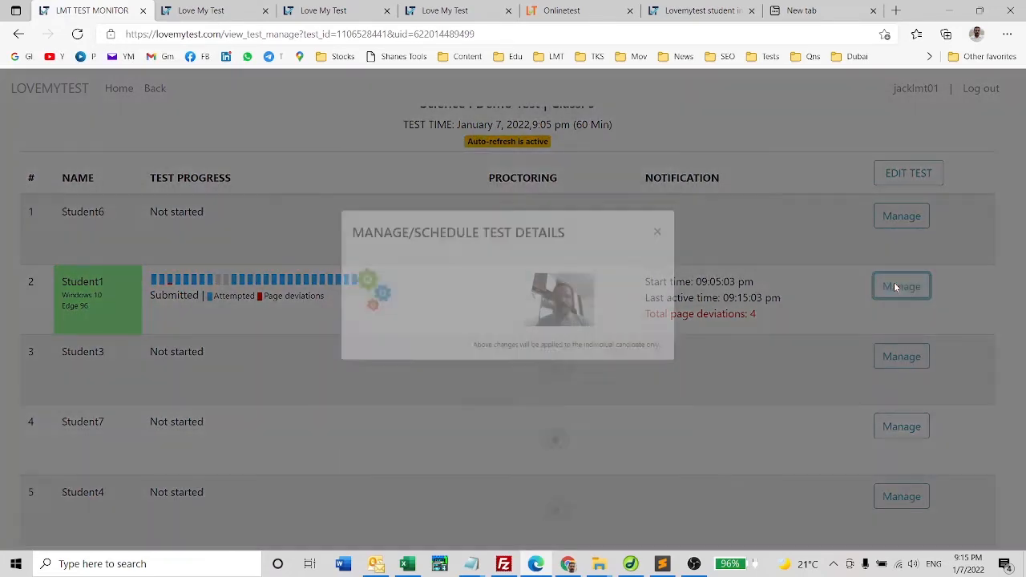
pyautogui.click(614, 358)
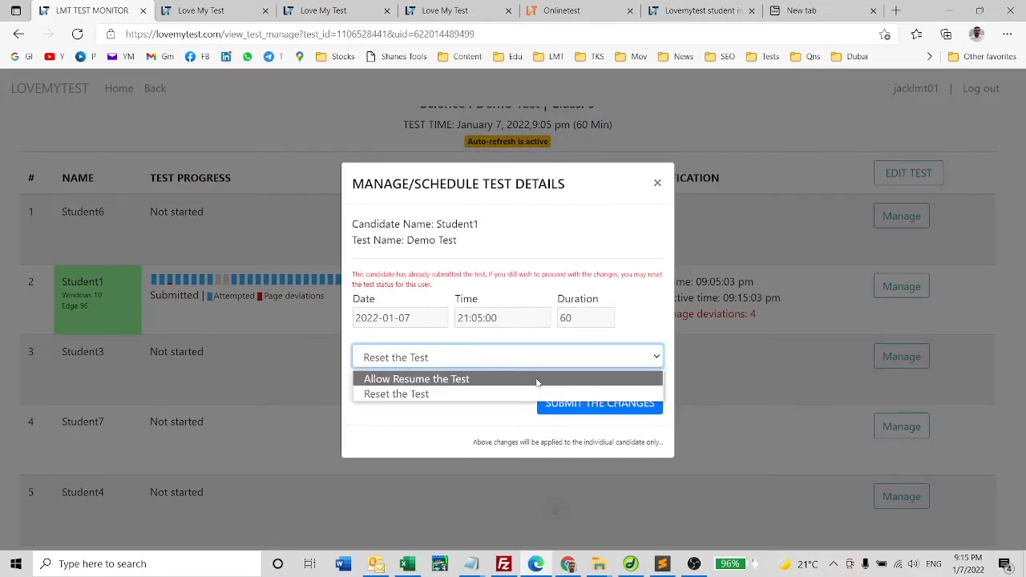
pyautogui.click(150, 300)
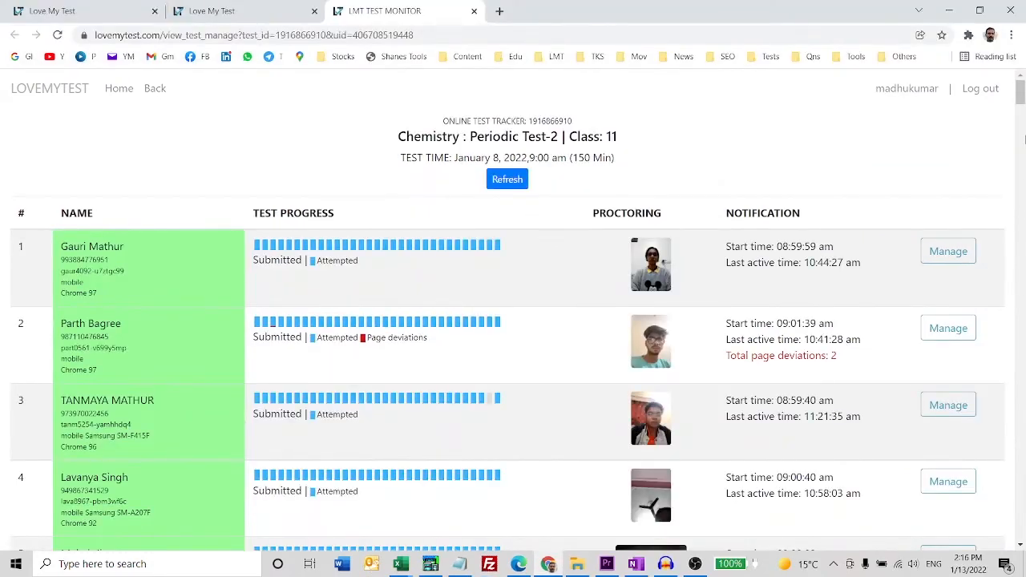
pyautogui.moveTo(1020, 93); pyautogui.dragTo(1021, 443)
pyautogui.moveTo(1020, 457); pyautogui.dragTo(1020, 525)
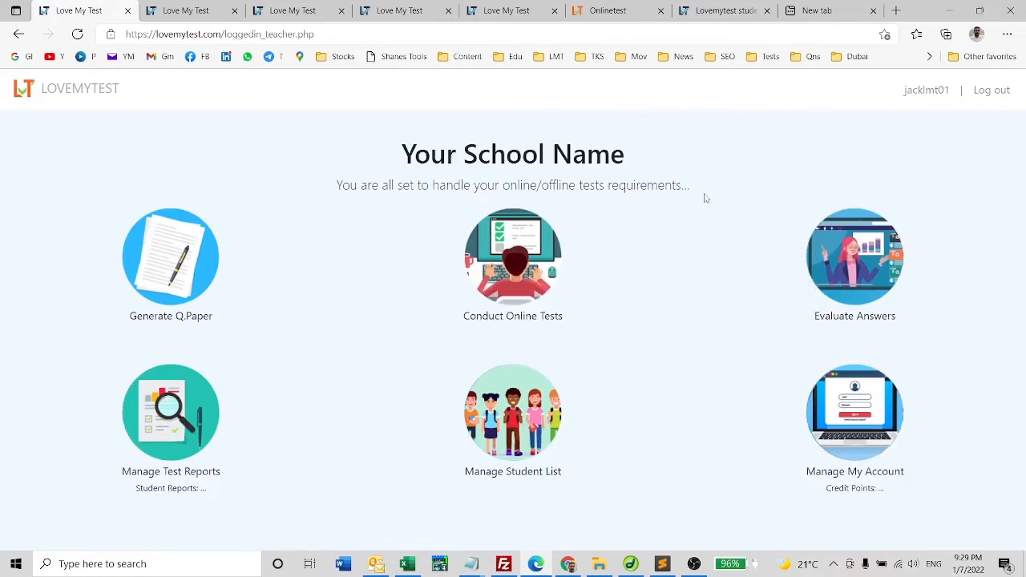
# Open the evaluation of the class 9 Science Demo Test and view Student1's answer sheet
pyautogui.click(854, 270)
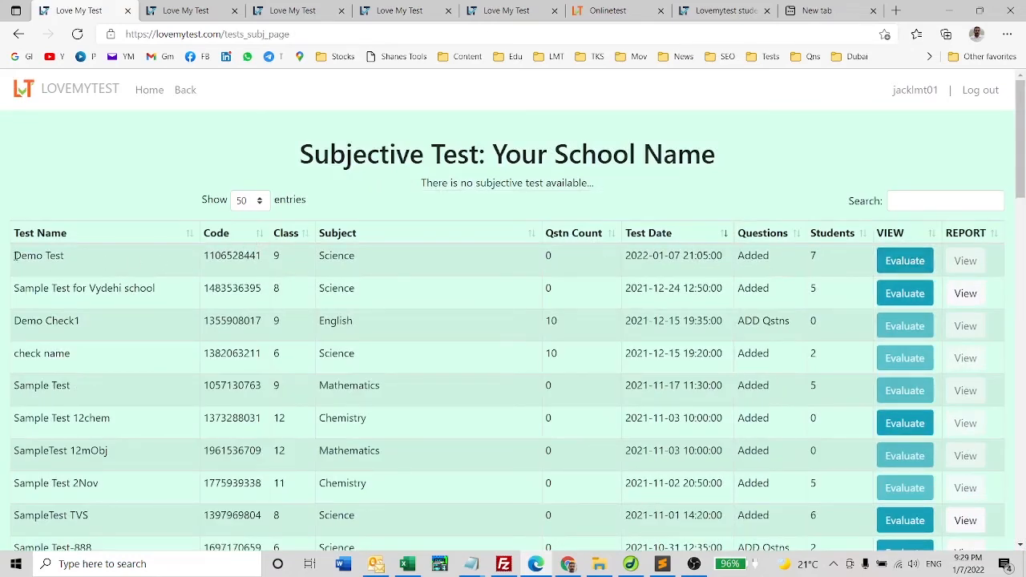
pyautogui.moveTo(14, 255); pyautogui.dragTo(72, 258)
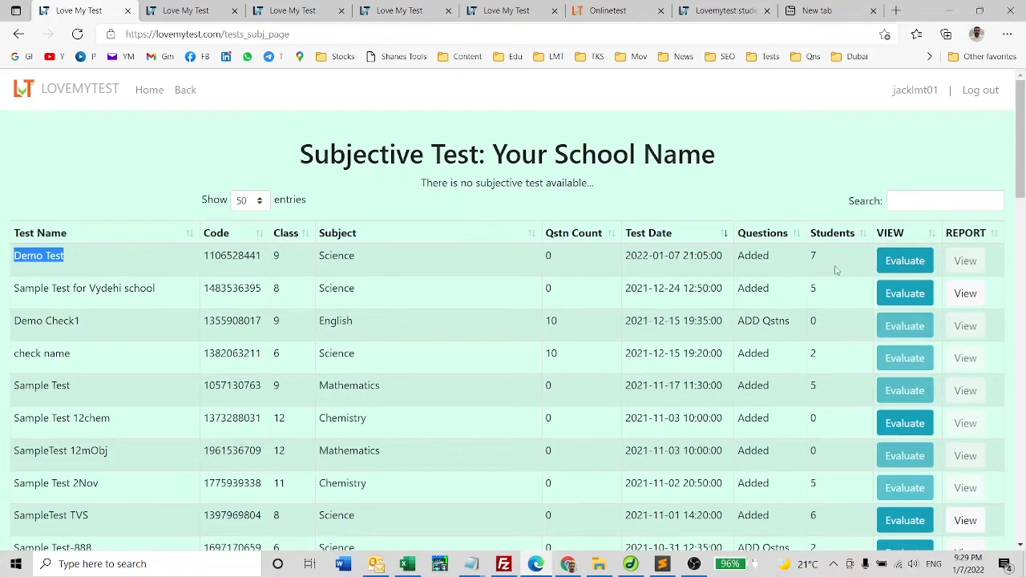
pyautogui.click(905, 262)
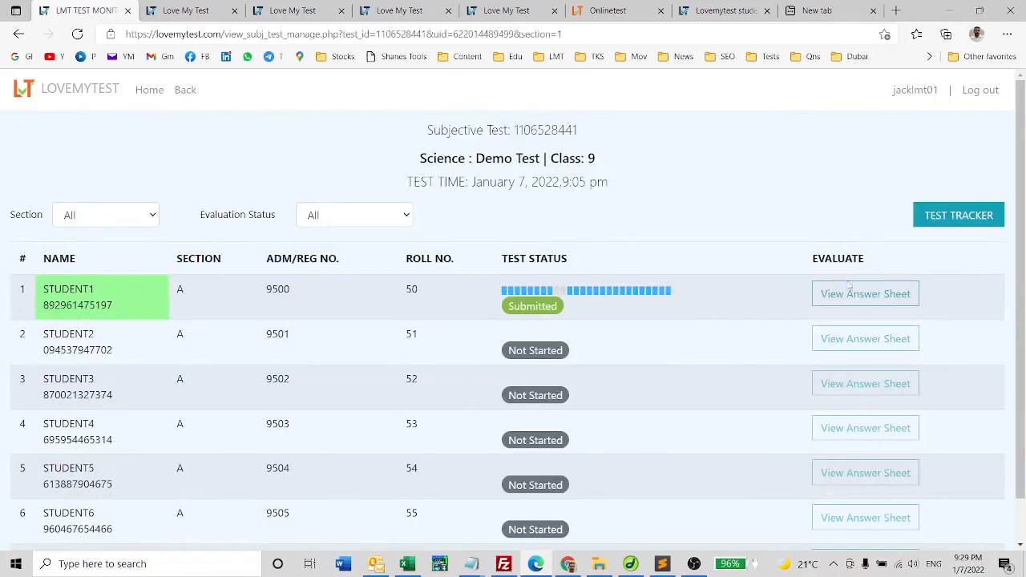
pyautogui.scroll(-1, 513, 337)
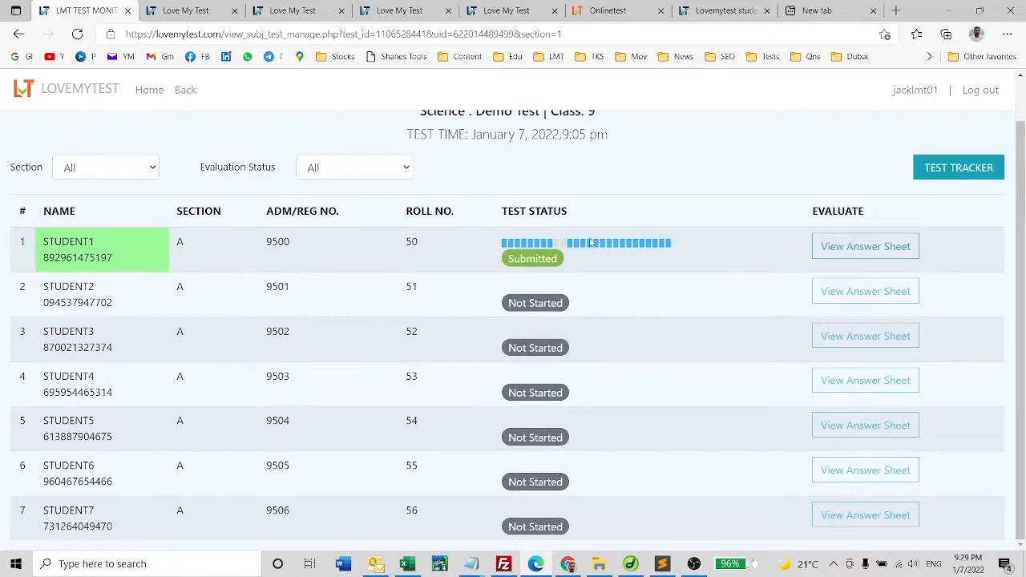
pyautogui.click(879, 250)
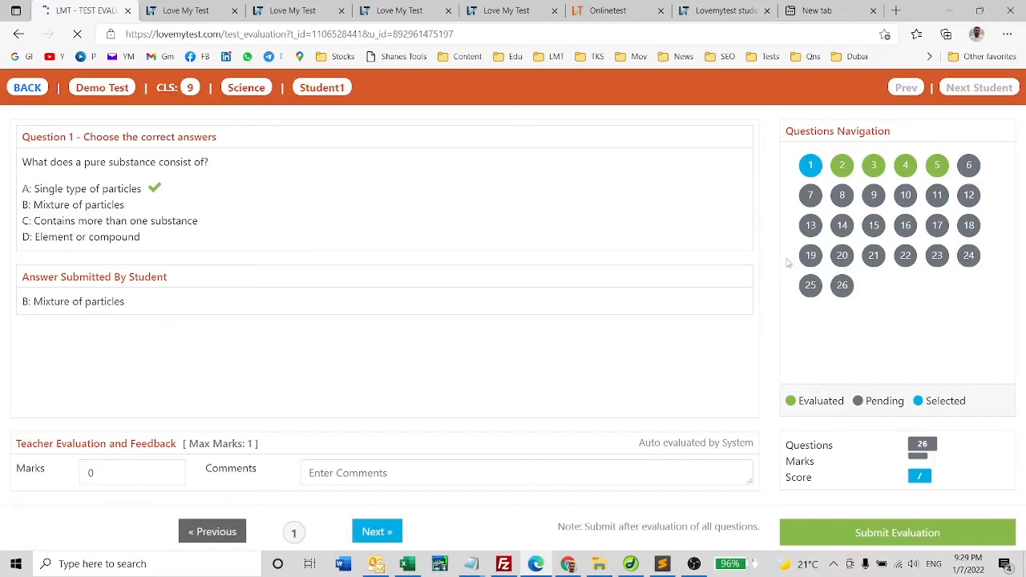
# Compare the correct answer to question 1 with the student's submitted answer and check the automatically awarded marks
pyautogui.moveTo(35, 190); pyautogui.dragTo(185, 228)
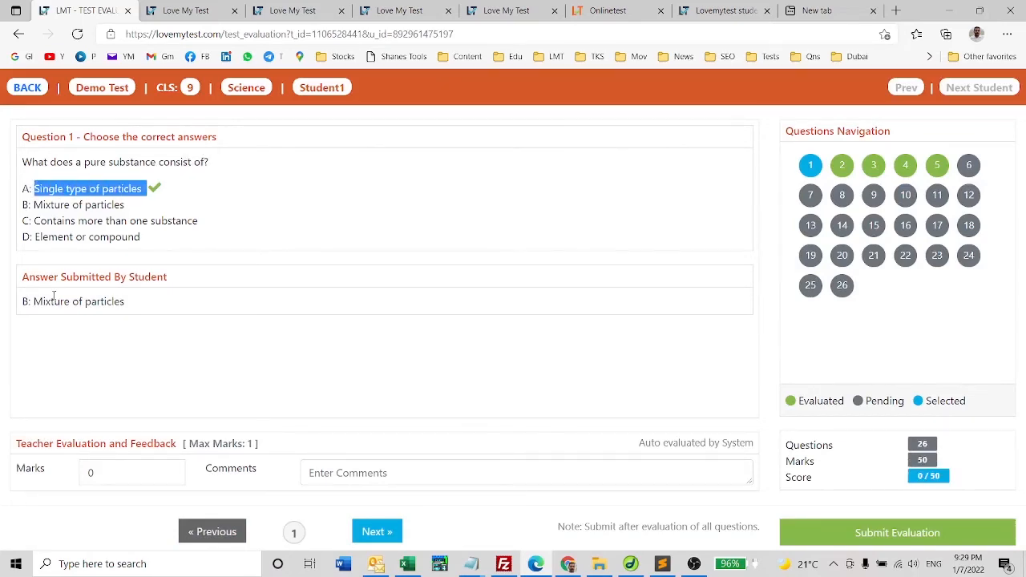
pyautogui.moveTo(33, 302); pyautogui.dragTo(149, 307)
pyautogui.click(121, 474)
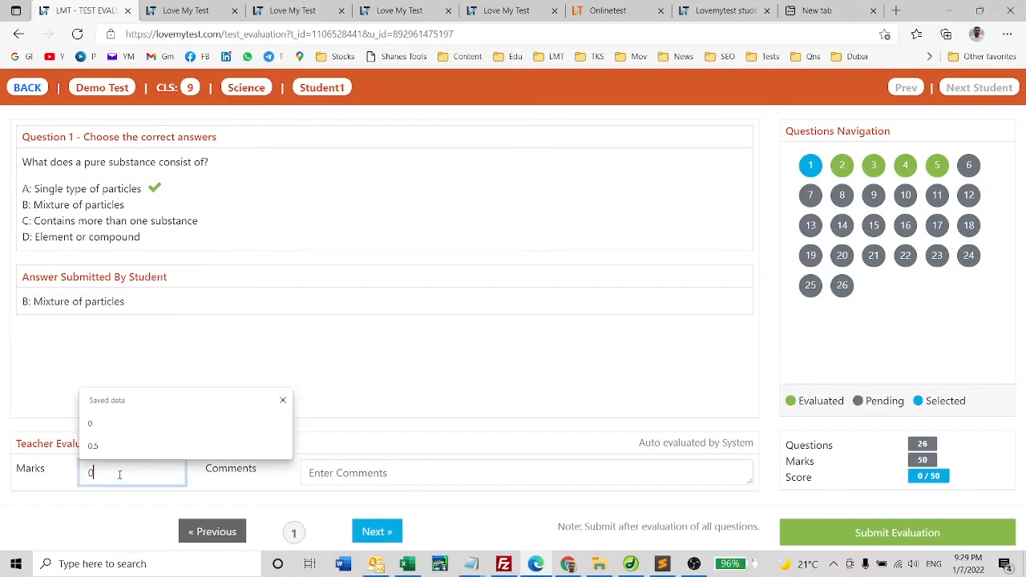
pyautogui.click(371, 366)
# Add the comment "Be Careful" to question 2 and continue with the following questions
pyautogui.click(382, 532)
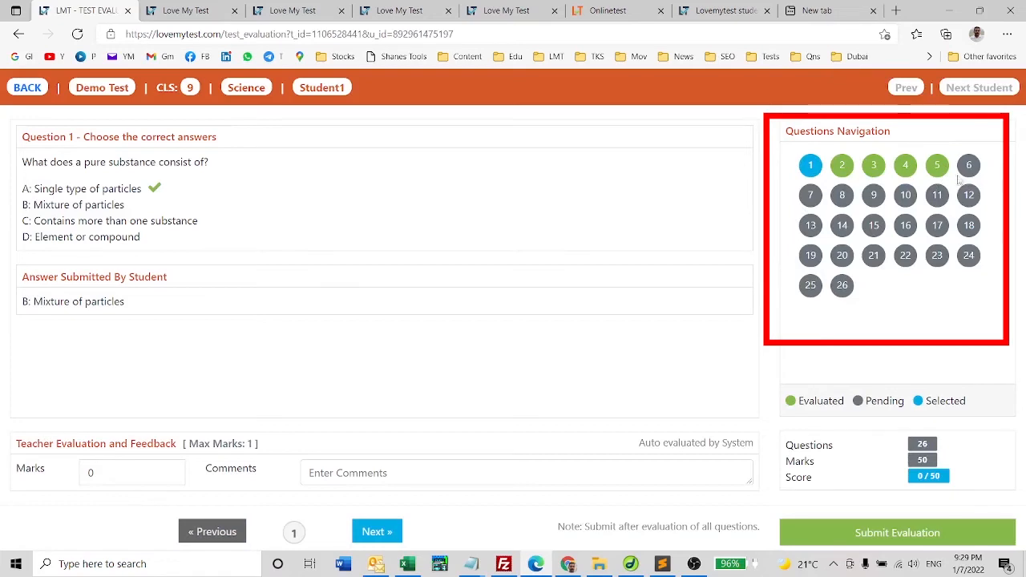
pyautogui.click(384, 535)
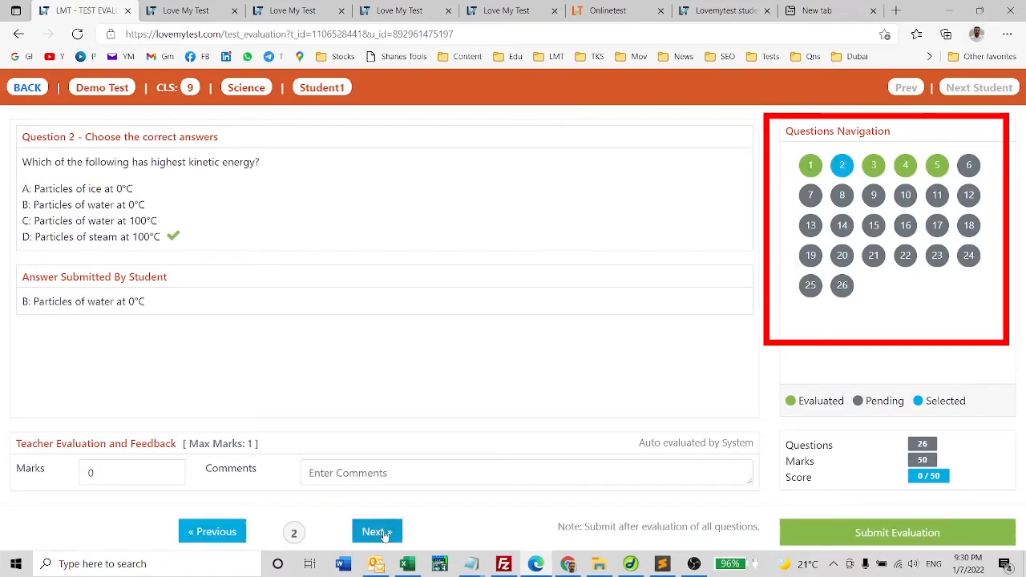
pyautogui.click(347, 477)
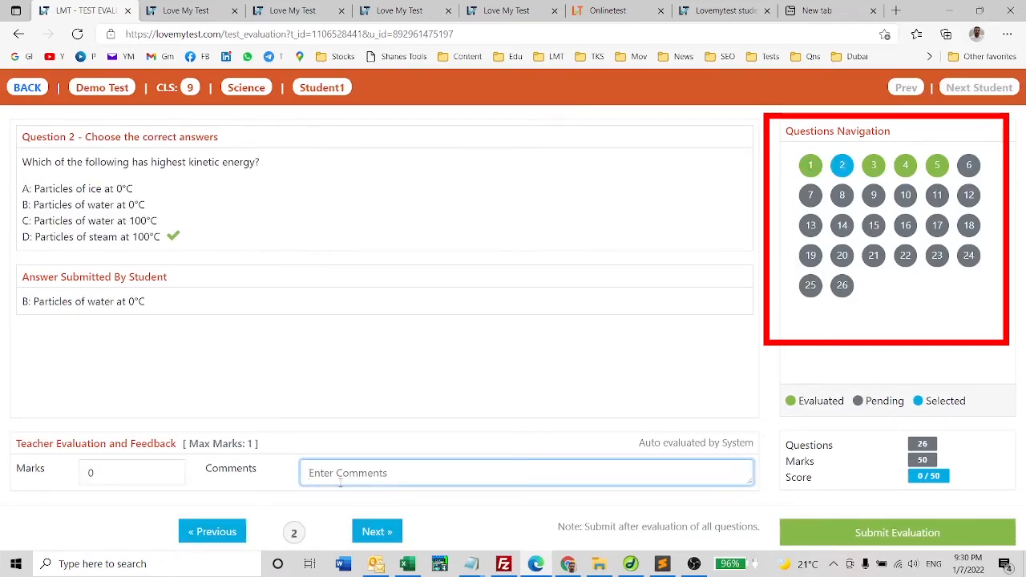
pyautogui.write('Be Careful')
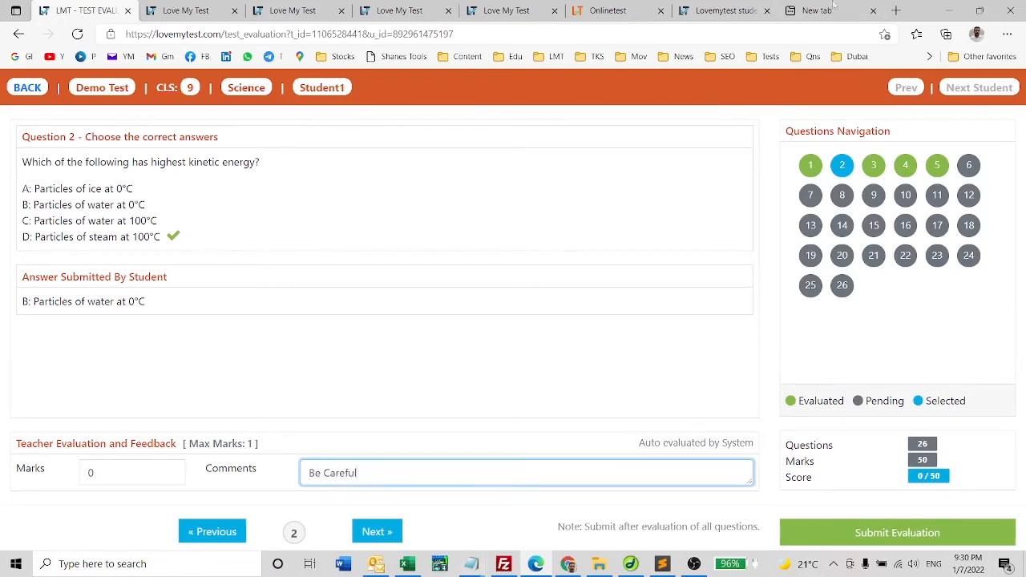
pyautogui.click(376, 531)
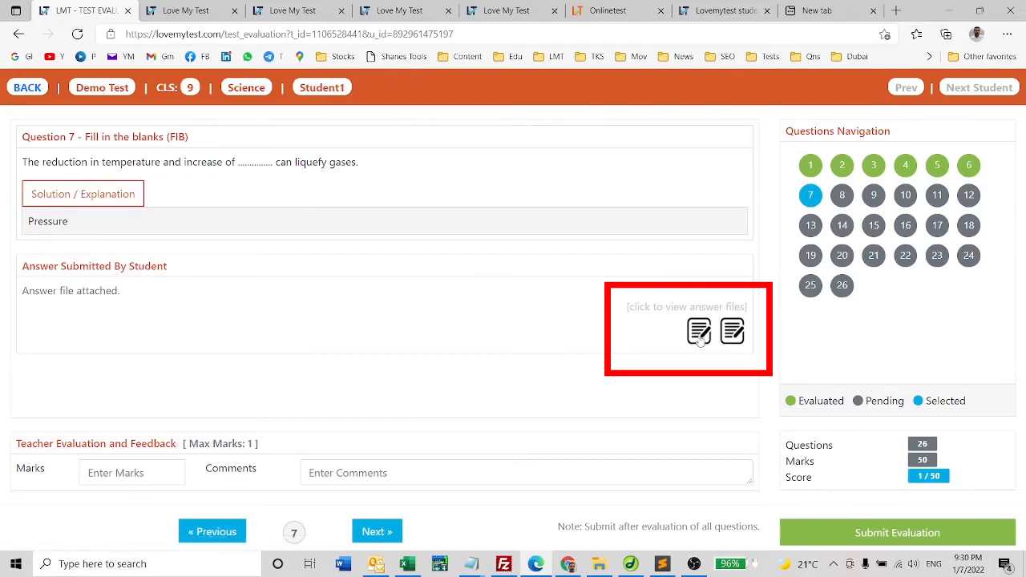
# Annotate question 7's attached geometry answer file with a red tick and a green circle, and save the annotation
pyautogui.click(733, 329)
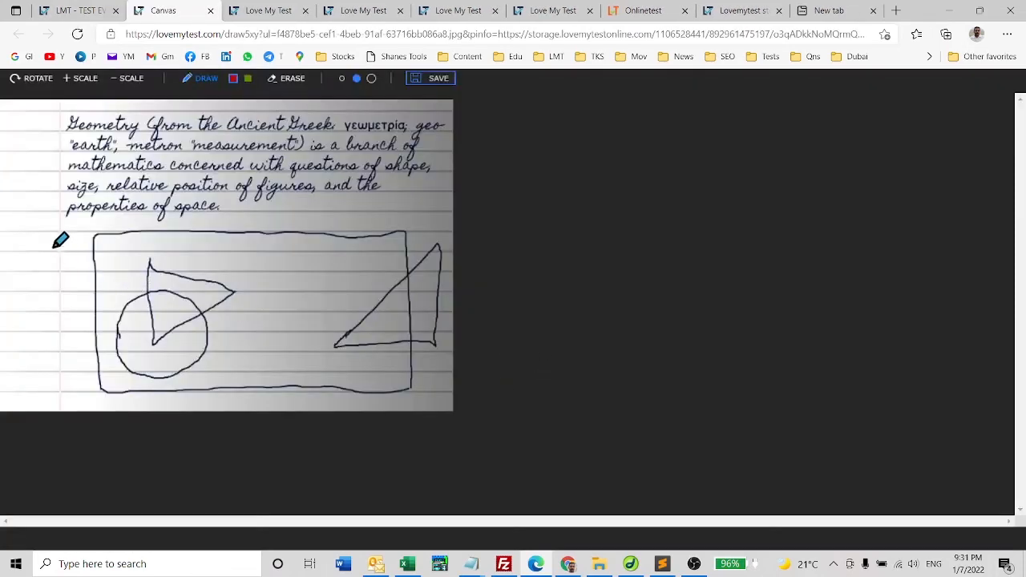
pyautogui.moveTo(29, 226)
pyautogui.mouseDown()
pyautogui.moveTo(41, 235)
pyautogui.moveTo(150, 189)
pyautogui.mouseUp()
pyautogui.click(248, 78)
pyautogui.moveTo(331, 148)
pyautogui.mouseDown()
pyautogui.moveTo(425, 181)
pyautogui.moveTo(340, 145)
pyautogui.mouseUp()
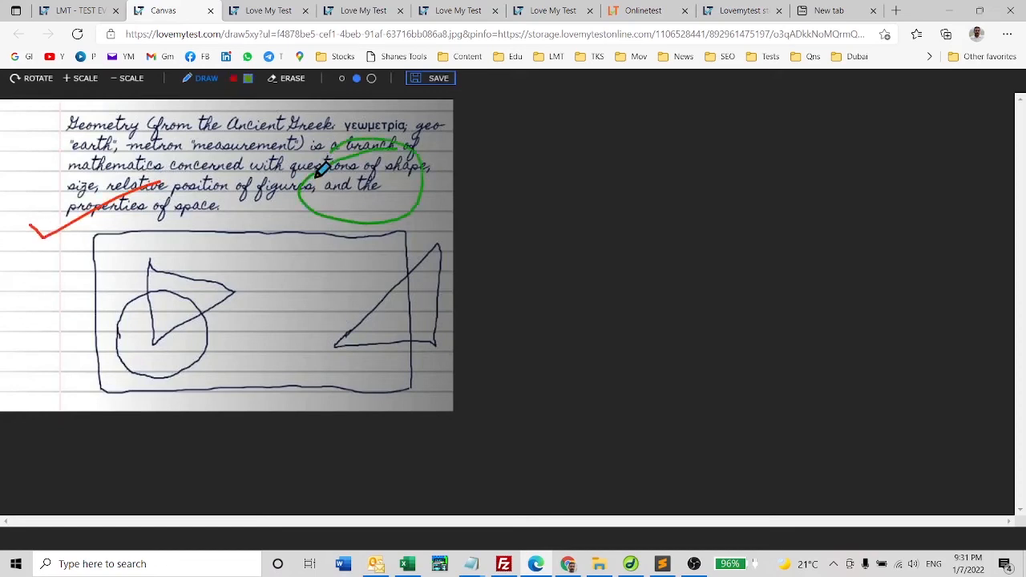
pyautogui.click(431, 77)
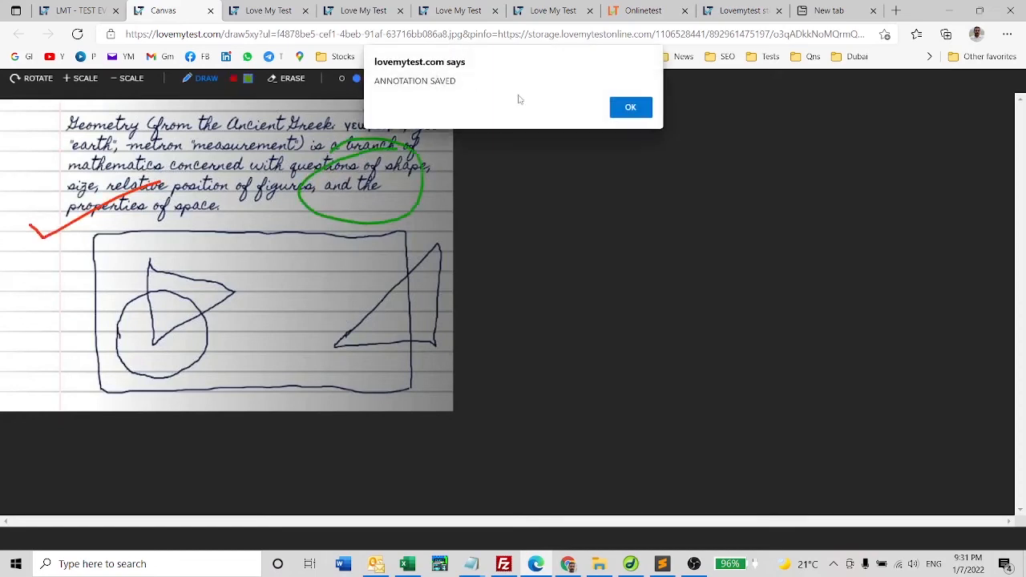
pyautogui.click(629, 106)
pyautogui.click(211, 10)
# Mark question 7's "Education First" answer file with a large red tick and save the annotation
pyautogui.click(735, 329)
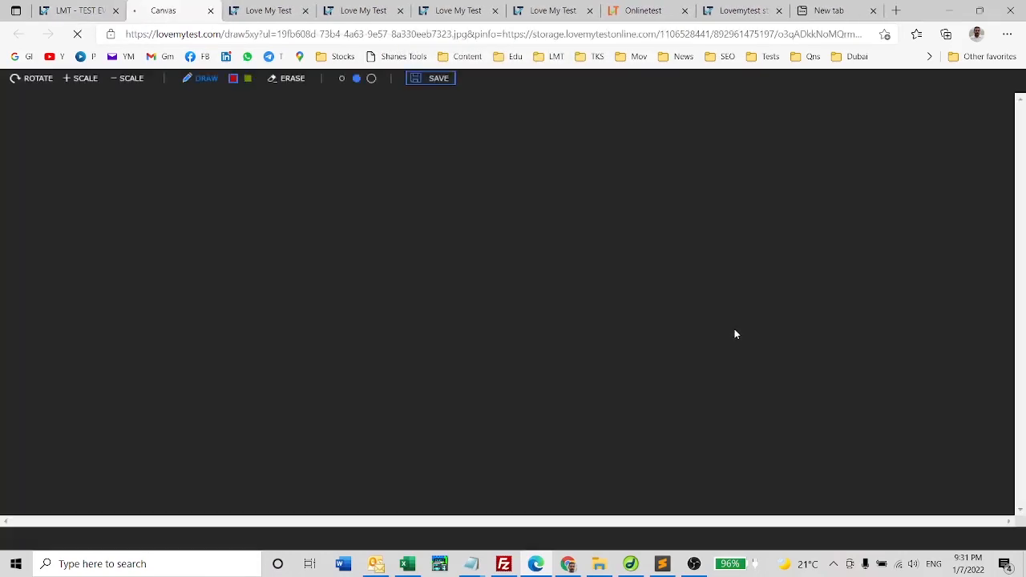
pyautogui.moveTo(9, 372); pyautogui.dragTo(374, 202)
pyautogui.click(430, 78)
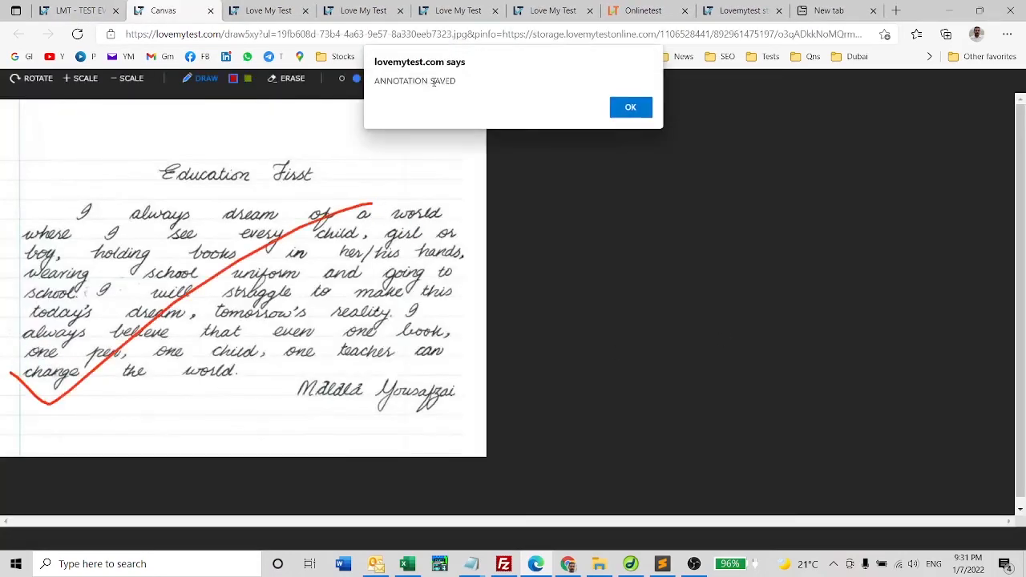
pyautogui.click(642, 112)
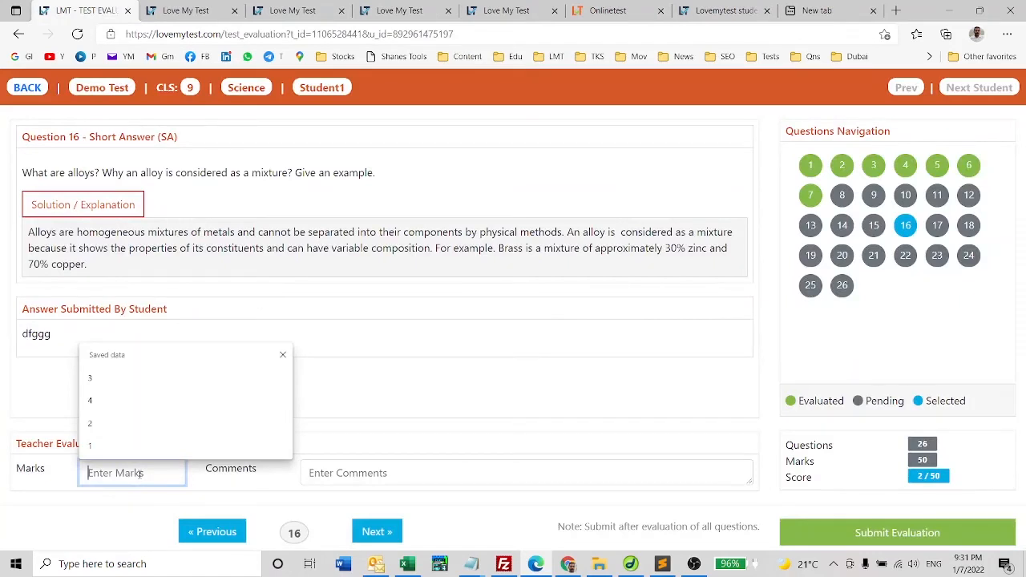
# Award 2 marks for question 16, try exceeding the maximum with 2.5, and set the marks back to 2
pyautogui.write('2')
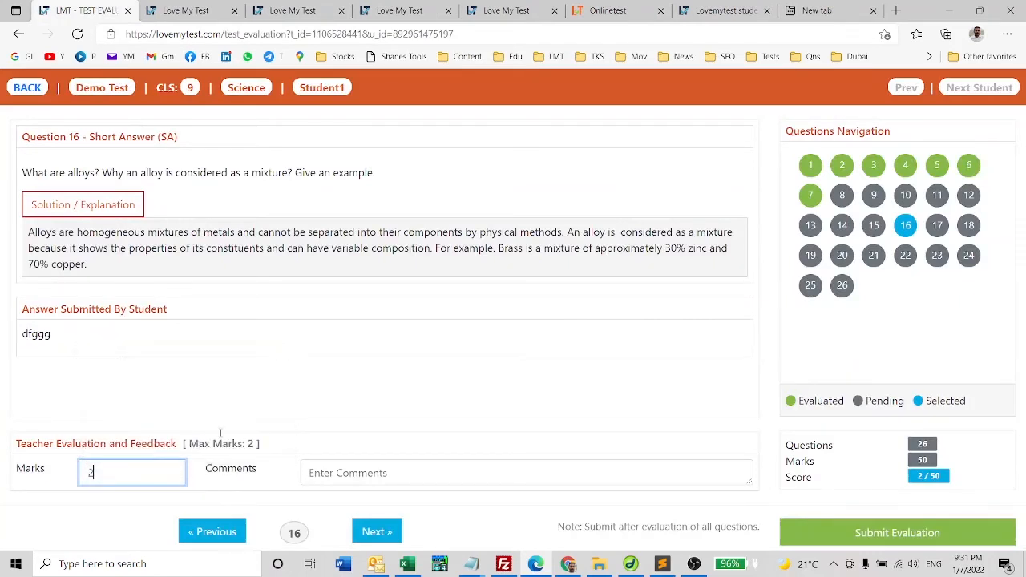
pyautogui.click(272, 399)
pyautogui.click(109, 473)
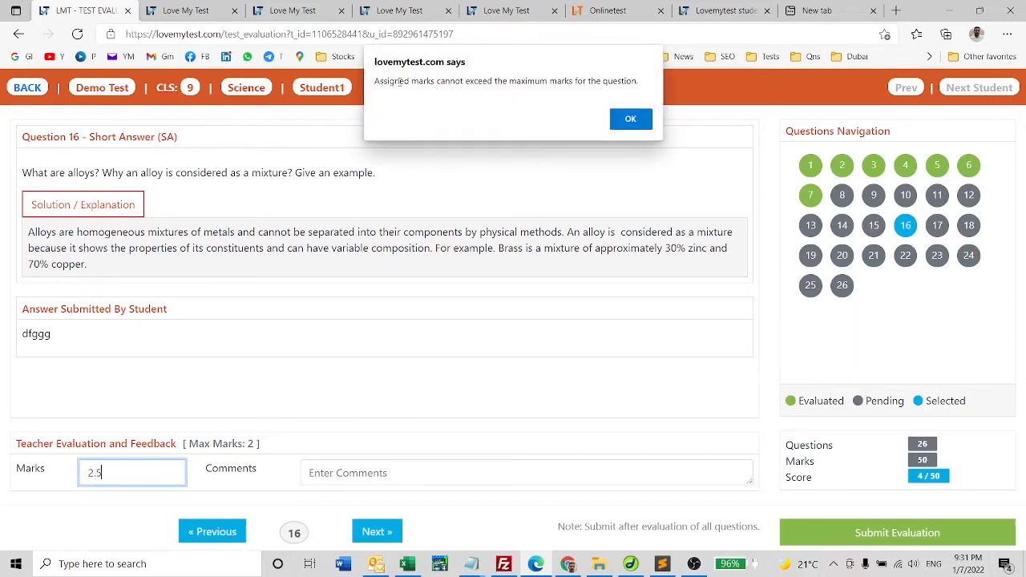
pyautogui.click(628, 119)
pyautogui.click(125, 477)
pyautogui.write('2')
pyautogui.click(376, 532)
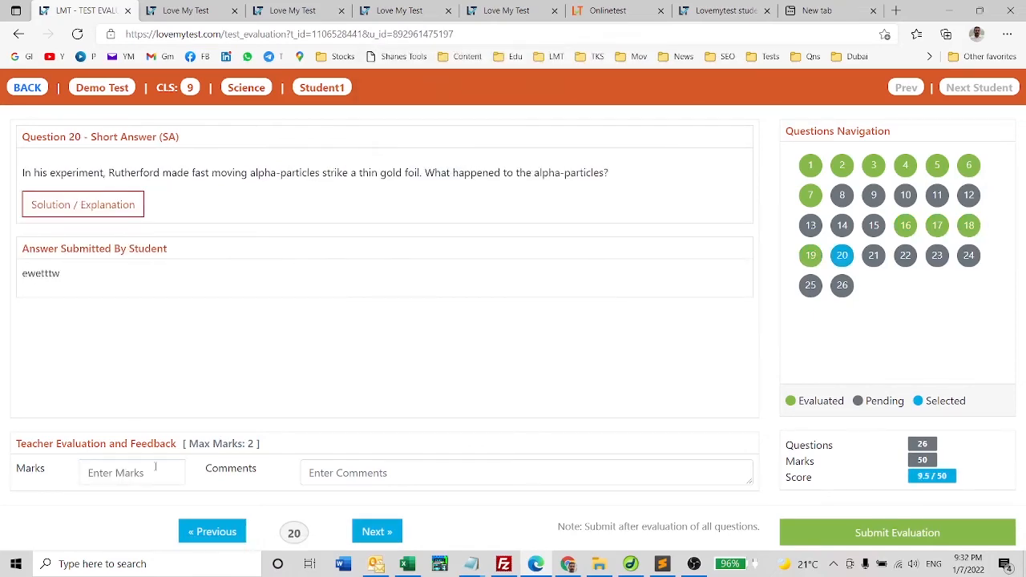
# Advance past question 20, tick the attached "Physical Exam Findings" answer file in red, and save the annotation
pyautogui.click(377, 531)
pyautogui.click(376, 531)
pyautogui.click(699, 313)
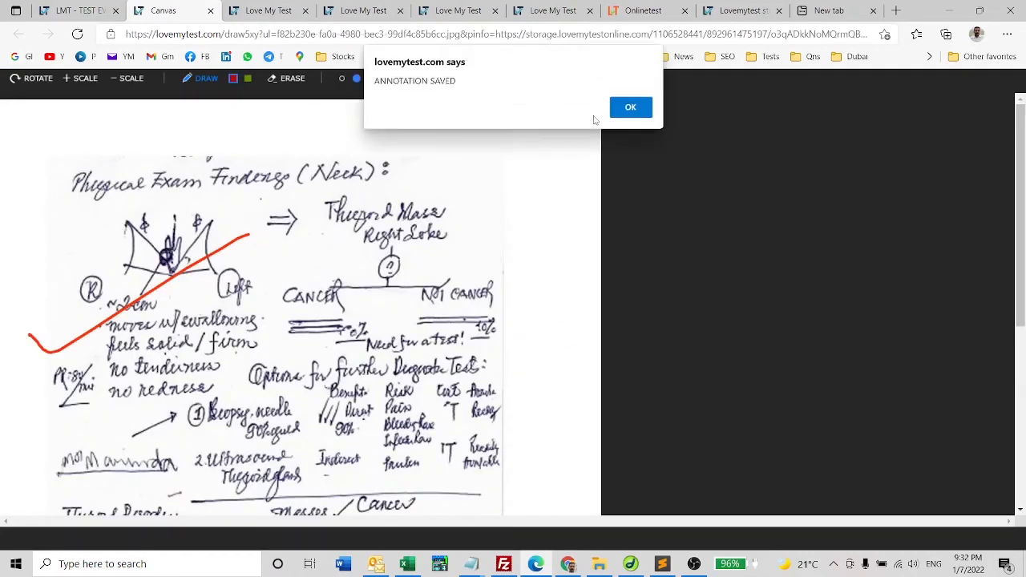
pyautogui.press('Return')
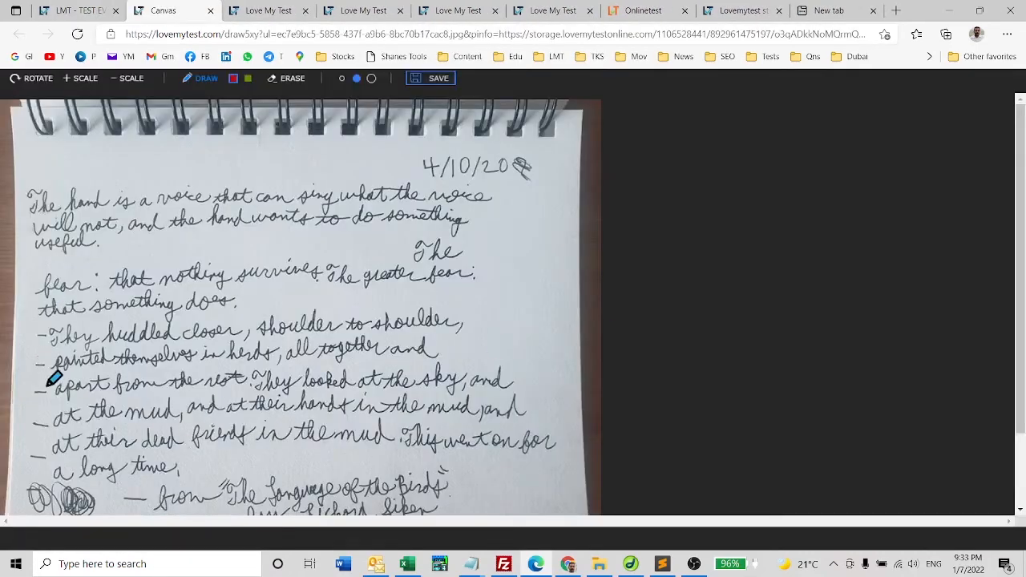
# Annotate the attached notebook-page answer with a red cross, a circle around "The greater fear" and another red mark, and save it
pyautogui.moveTo(32, 344); pyautogui.dragTo(122, 388)
pyautogui.moveTo(92, 312); pyautogui.dragTo(45, 421)
pyautogui.moveTo(449, 223); pyautogui.dragTo(378, 239)
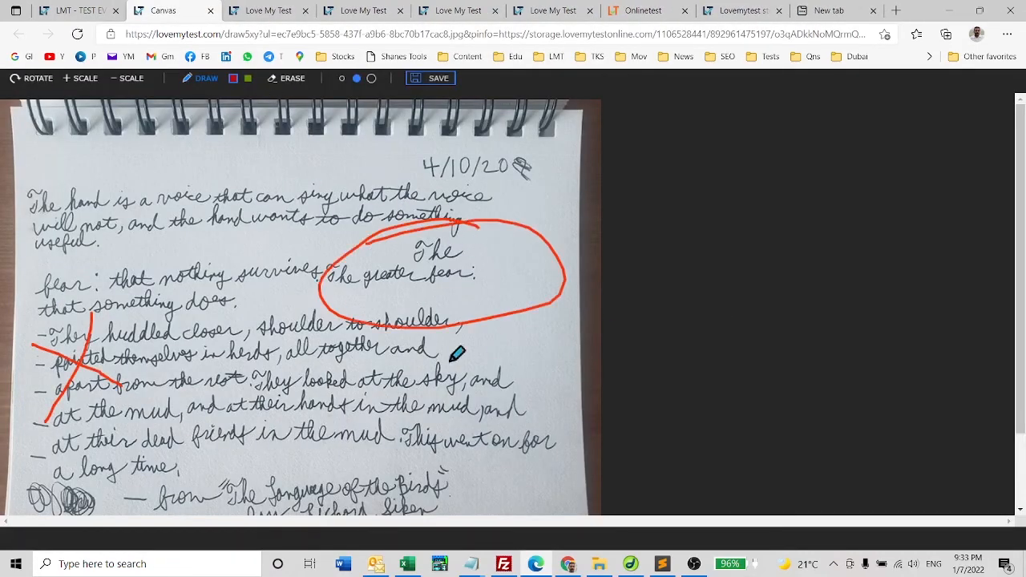
pyautogui.moveTo(282, 361); pyautogui.dragTo(305, 431)
pyautogui.click(438, 78)
pyautogui.press('Return')
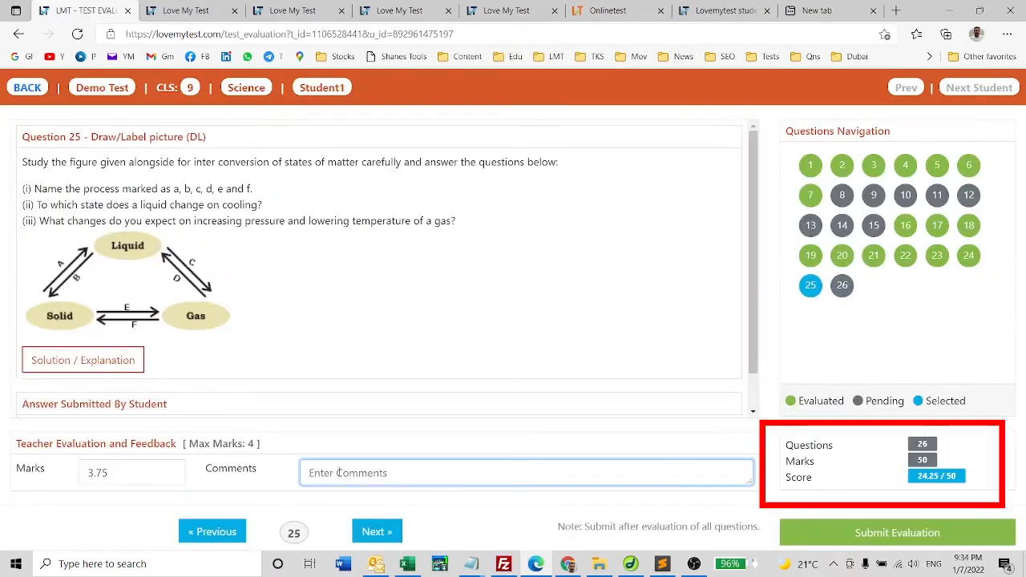
# Add the comment "One point missing" to question 25 and award 0.5 marks each for questions 13 and 14
pyautogui.write('One point missing')
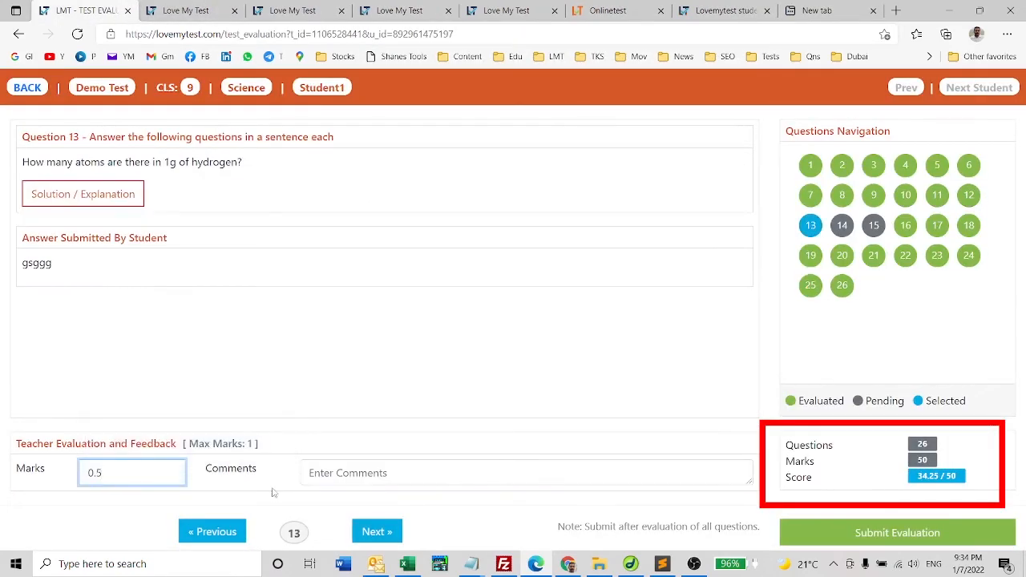
pyautogui.press('Return')
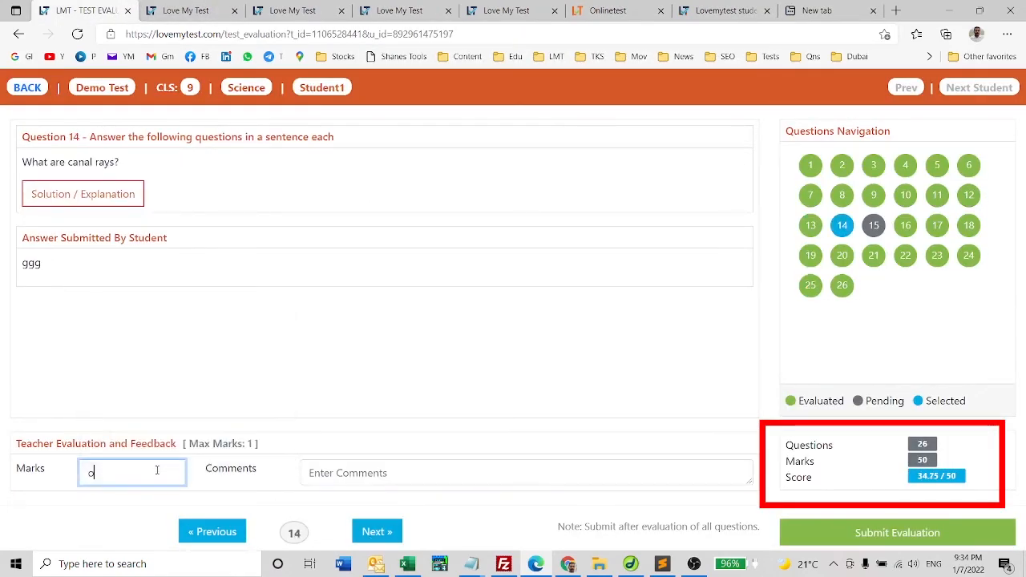
pyautogui.write('0.5')
pyautogui.press('Return')
# Finish marking questions 15 to 18, awarding 1.5 marks for question 18, and submit Student1's evaluation
pyautogui.scroll(-1, 757, 206)
pyautogui.scroll(-3, 757, 207)
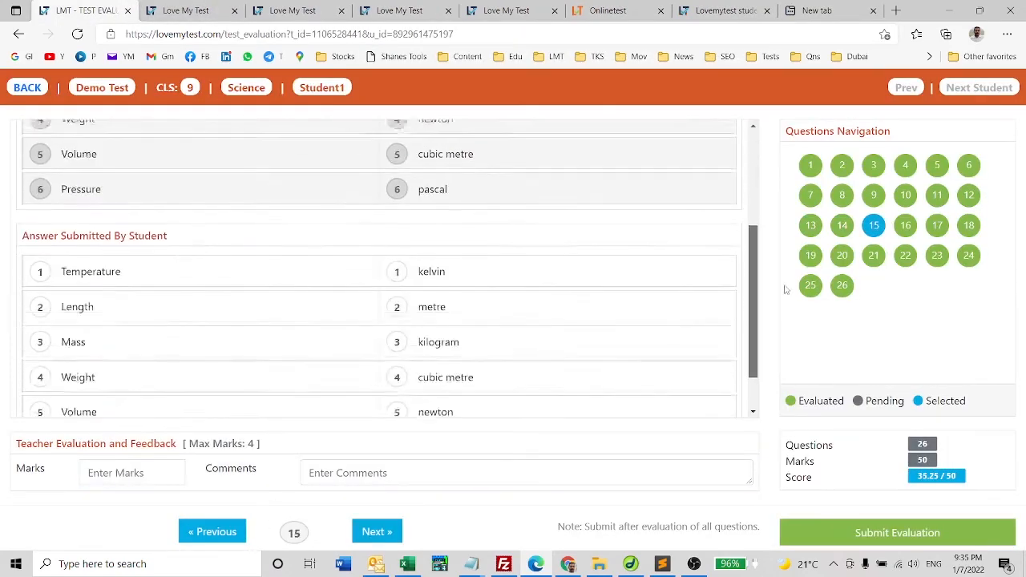
pyautogui.write('1.5')
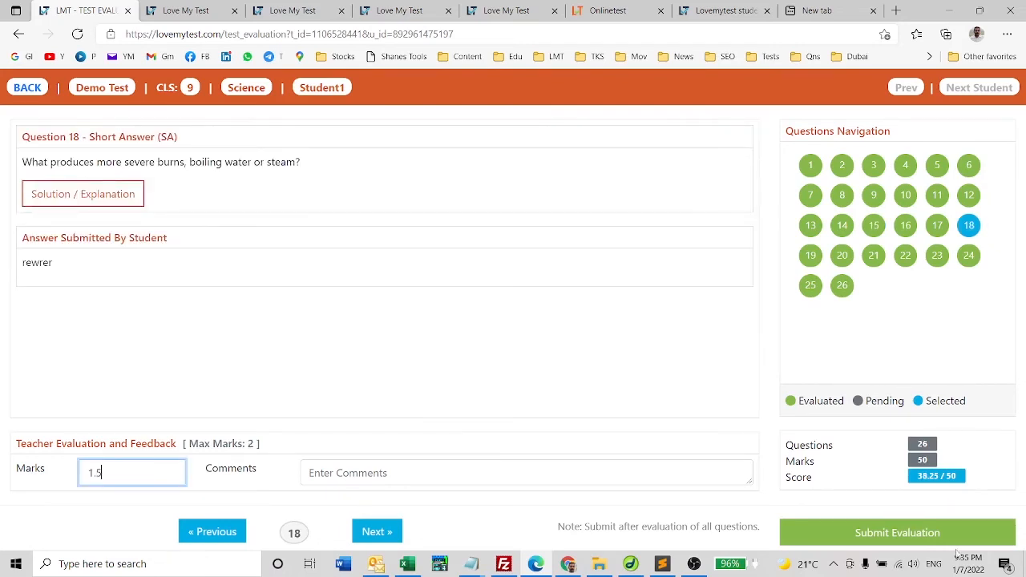
pyautogui.click(890, 536)
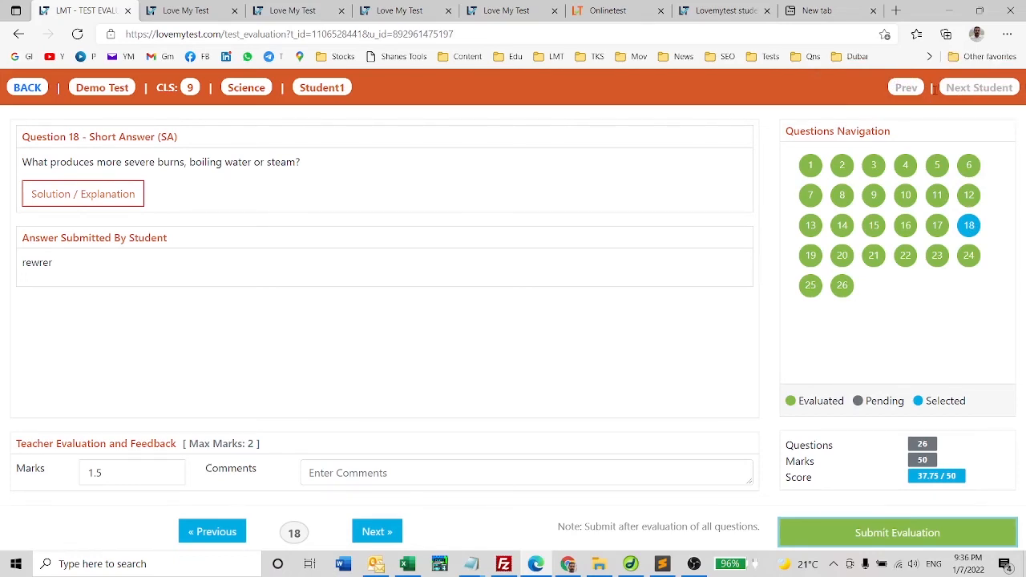
# Return to the Demo Test student list, confirming the evaluation was submitted, and highlight Student1's evaluated count and score
pyautogui.click(27, 88)
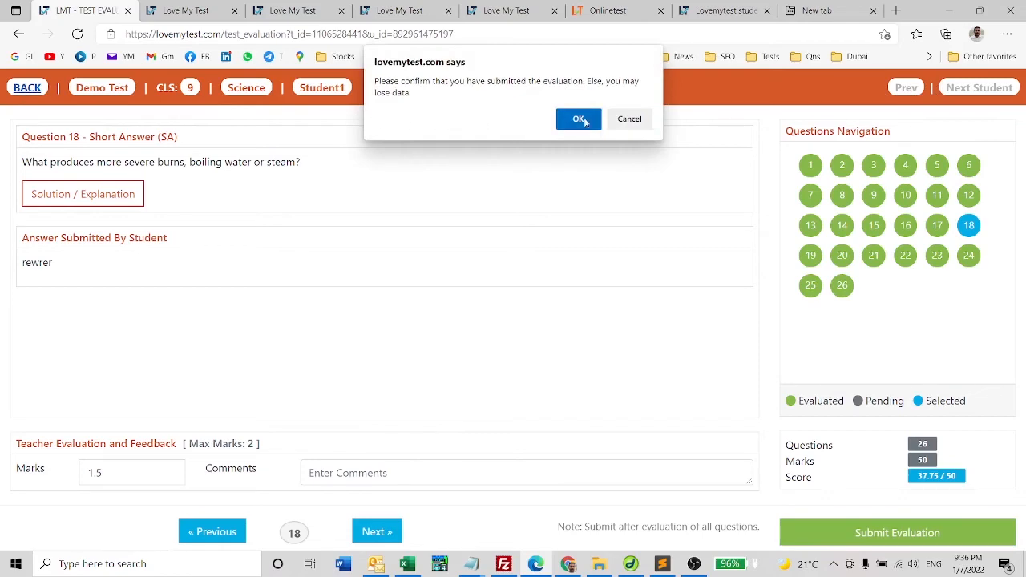
pyautogui.click(578, 120)
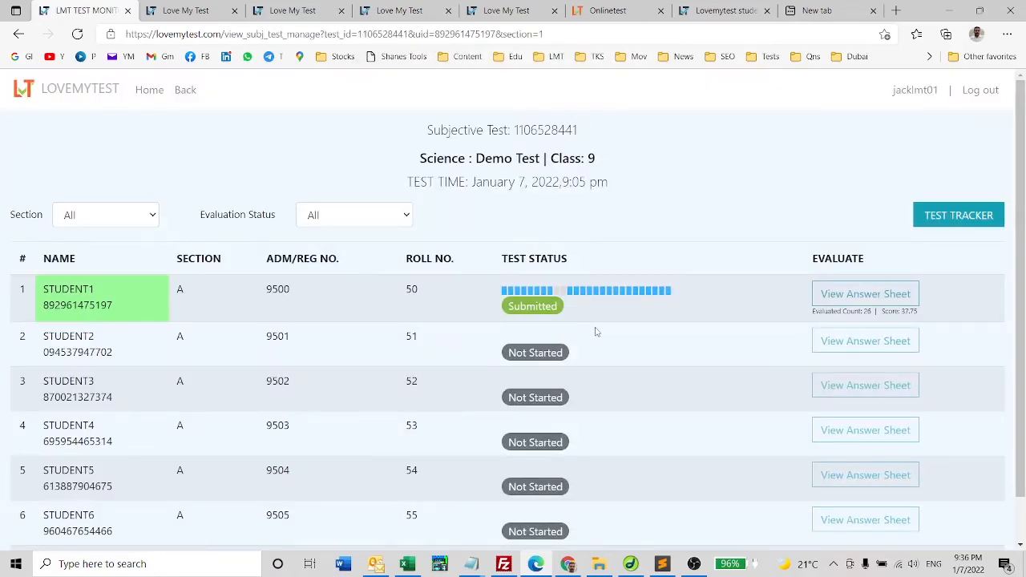
pyautogui.moveTo(812, 311); pyautogui.dragTo(850, 322)
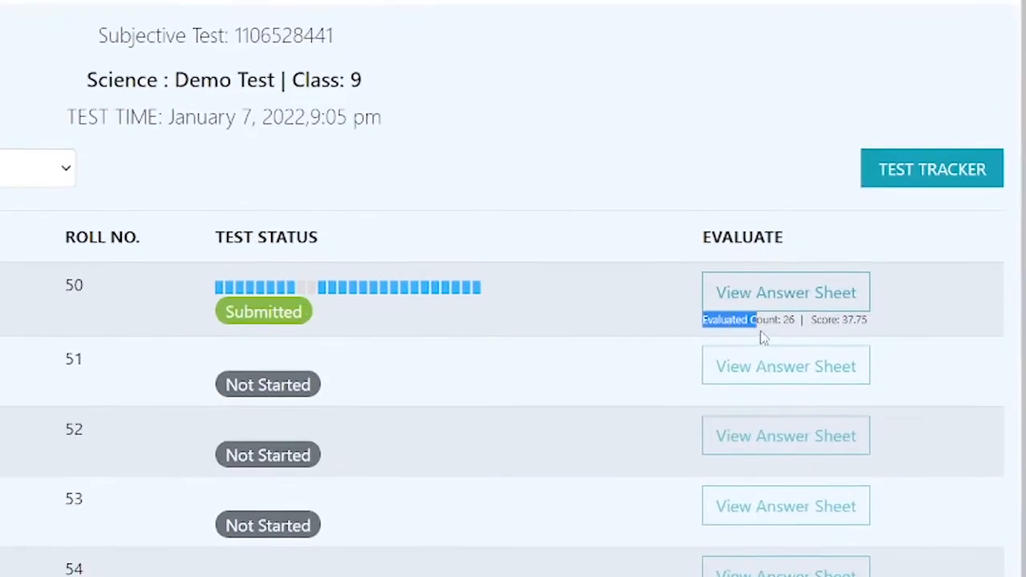
pyautogui.moveTo(764, 339); pyautogui.dragTo(798, 338)
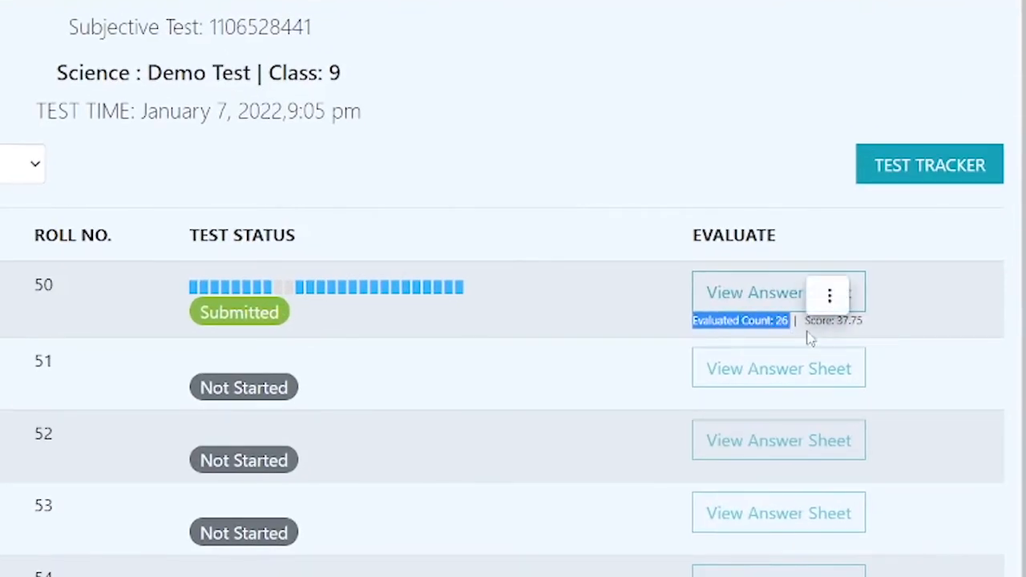
pyautogui.click(808, 326)
pyautogui.moveTo(806, 320); pyautogui.dragTo(870, 332)
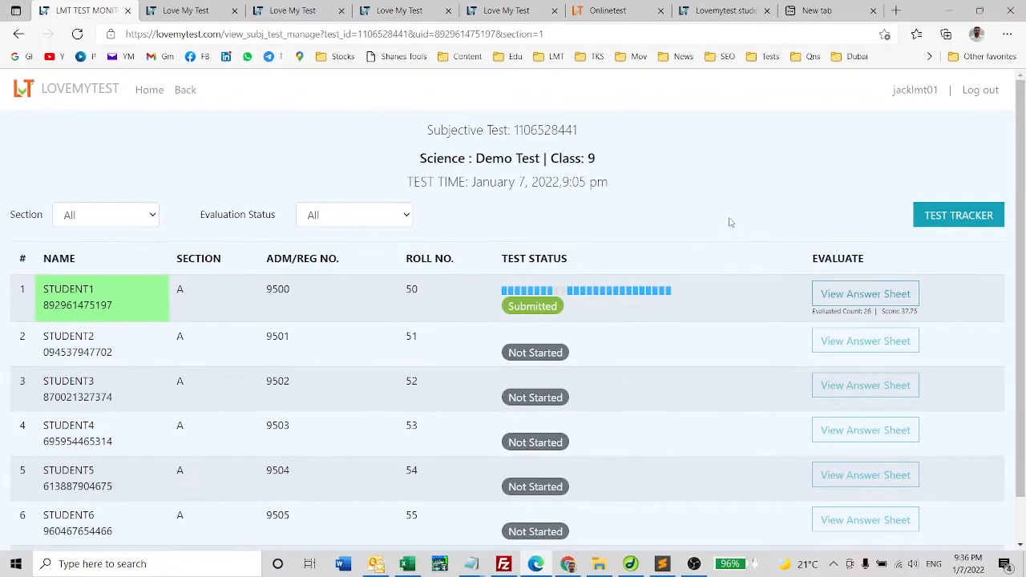
# Open the Demo Test report from the online tests list and look through Student1's detailed report
pyautogui.click(151, 92)
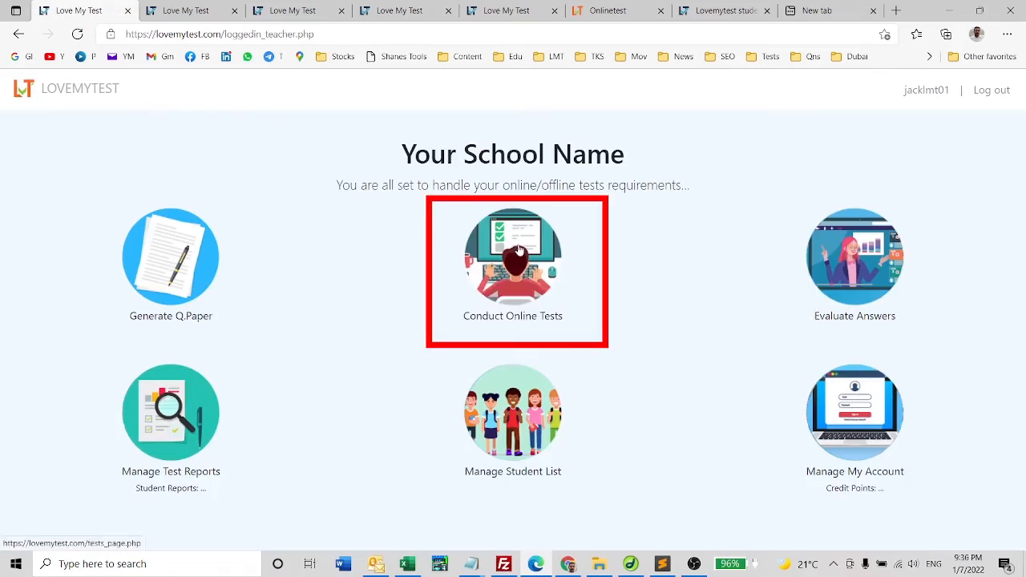
pyautogui.click(517, 249)
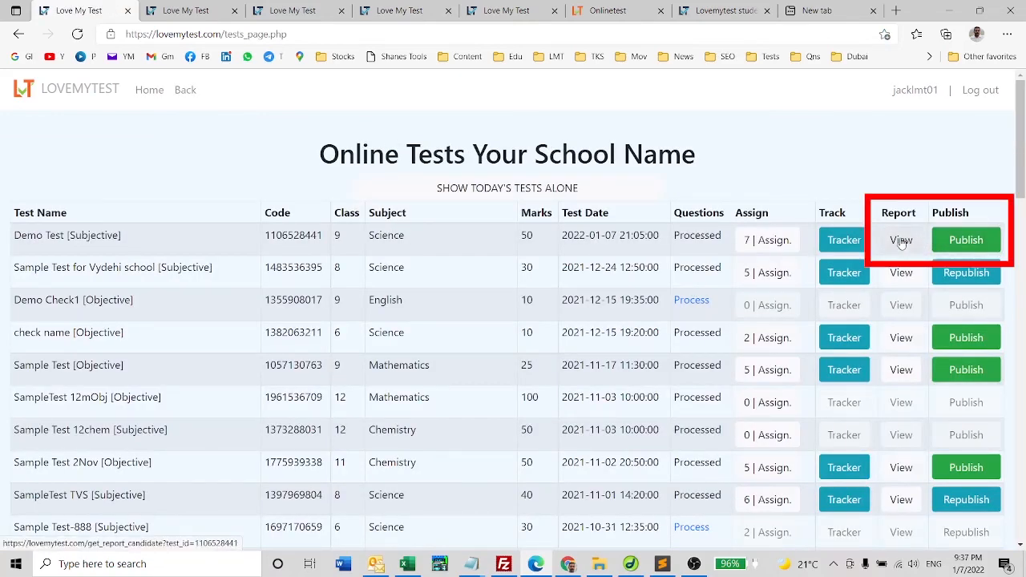
pyautogui.click(901, 241)
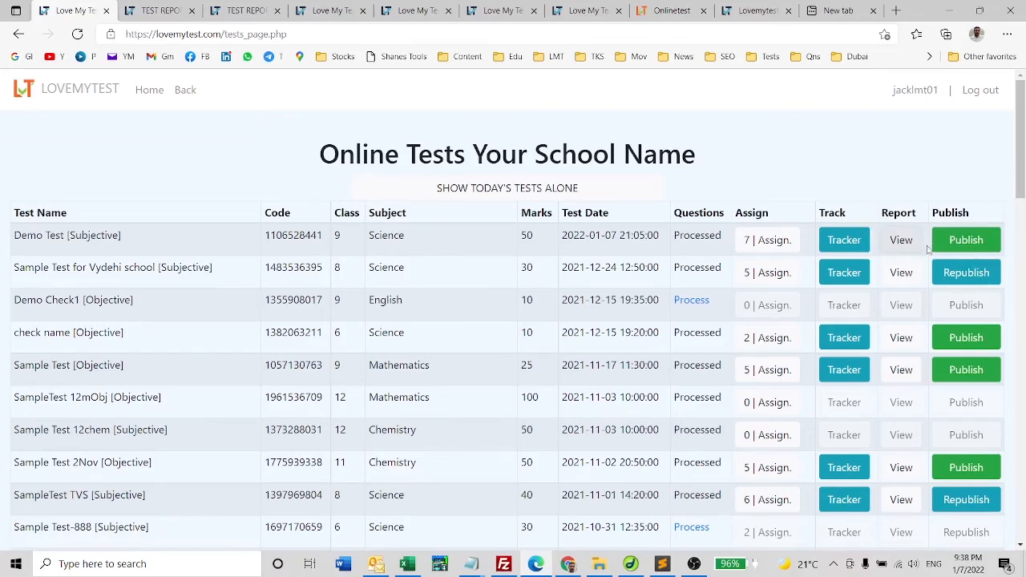
pyautogui.click(901, 241)
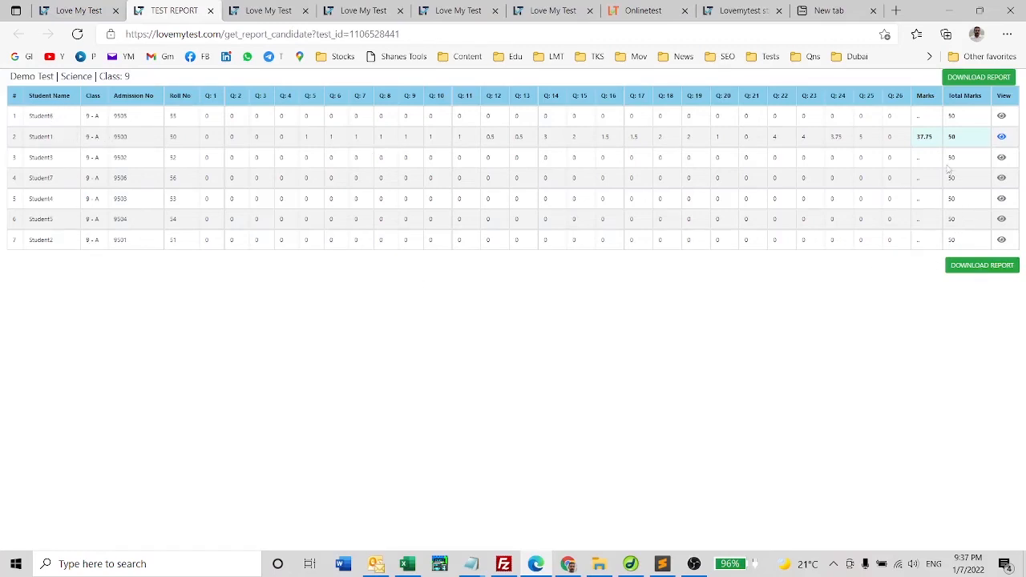
pyautogui.click(1001, 136)
pyautogui.moveTo(1020, 105); pyautogui.dragTo(1022, 508)
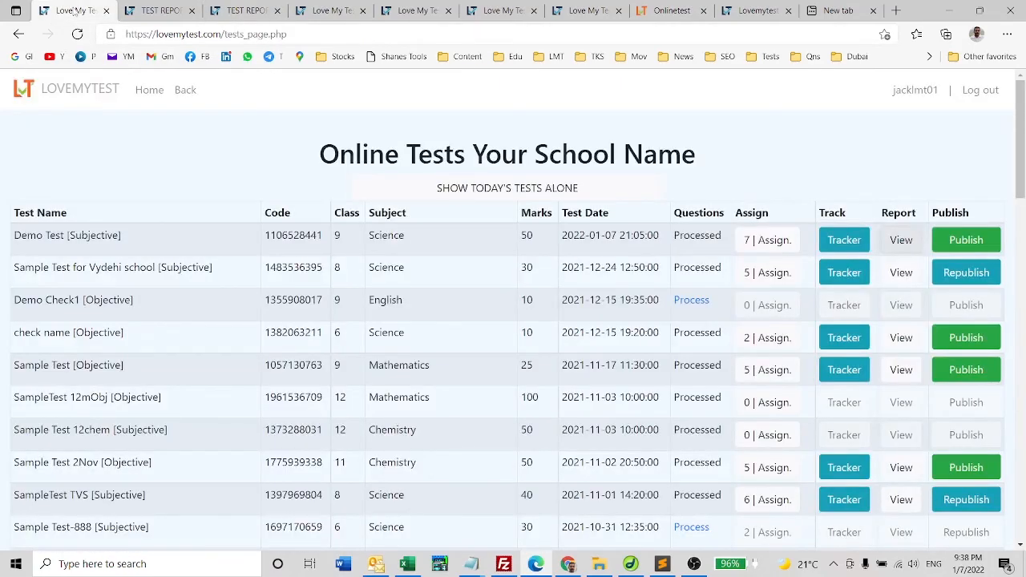
# Publish the Demo Test results and refresh the available tests on Student1's dashboard
pyautogui.click(966, 242)
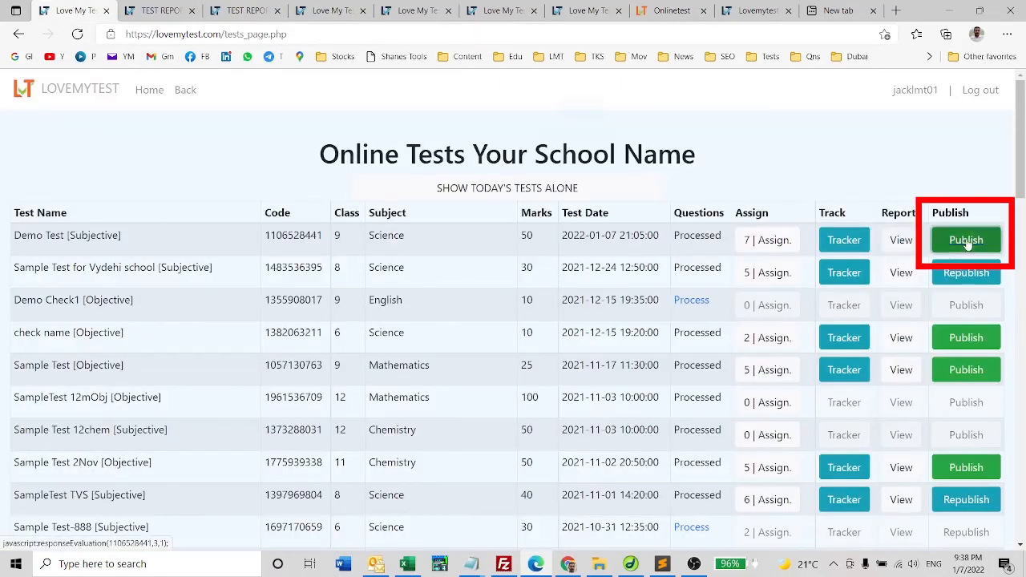
pyautogui.click(579, 120)
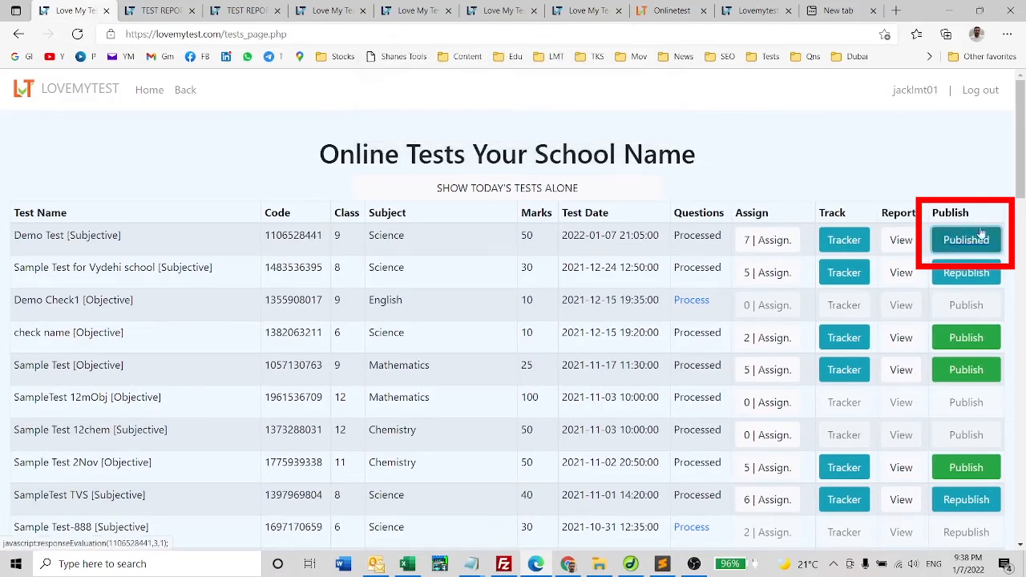
pyautogui.click(684, 18)
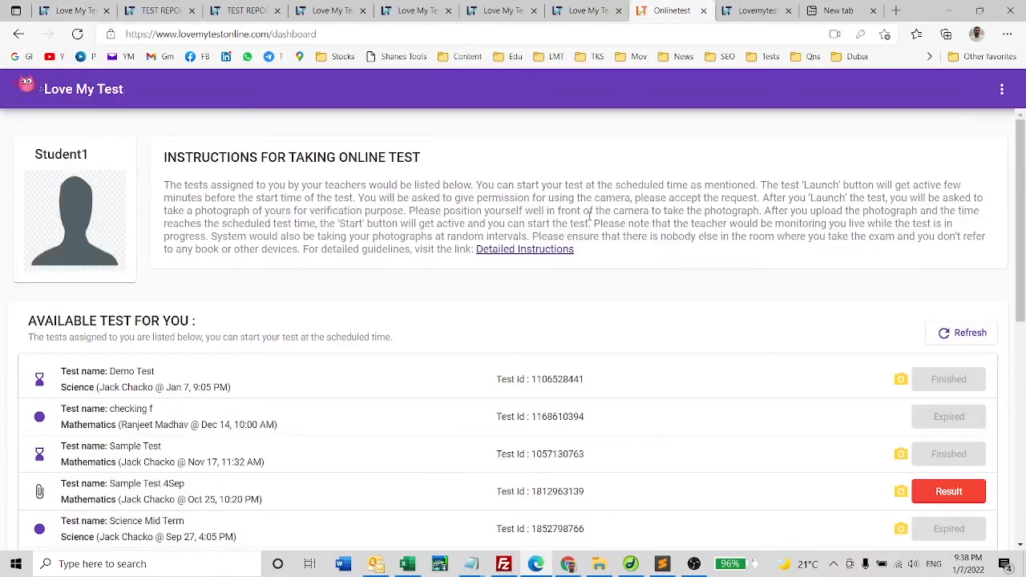
pyautogui.click(955, 333)
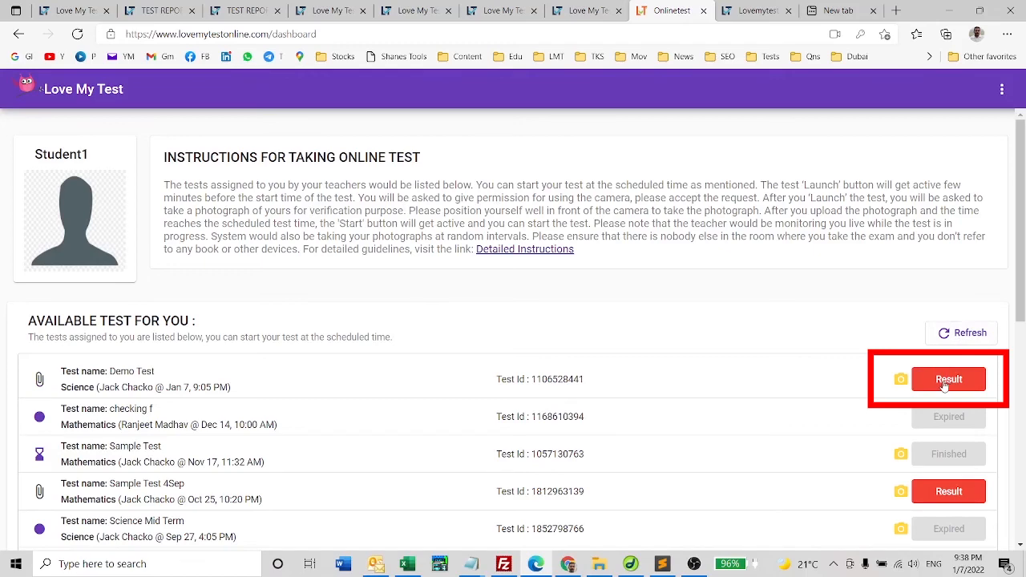
# Open the Demo Test result as Student1, review the graded answers through question 14, and highlight that question's marks obtained
pyautogui.click(947, 384)
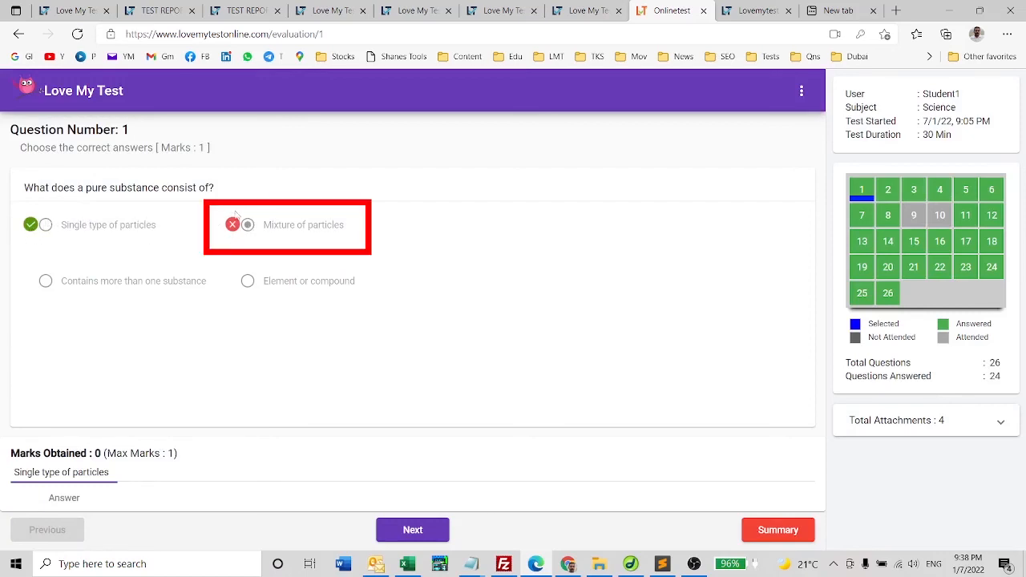
pyautogui.click(433, 535)
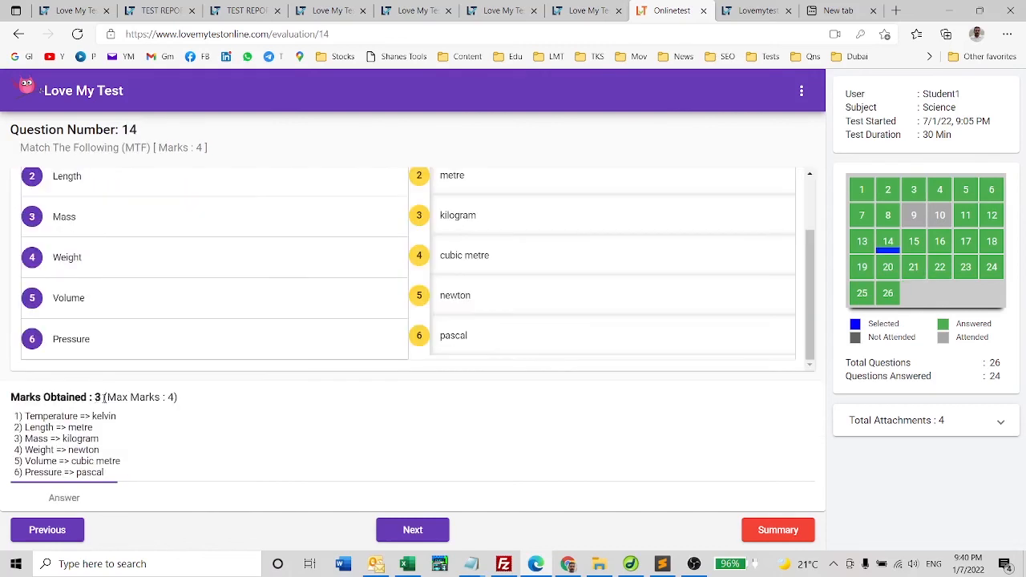
pyautogui.moveTo(95, 397); pyautogui.dragTo(181, 395)
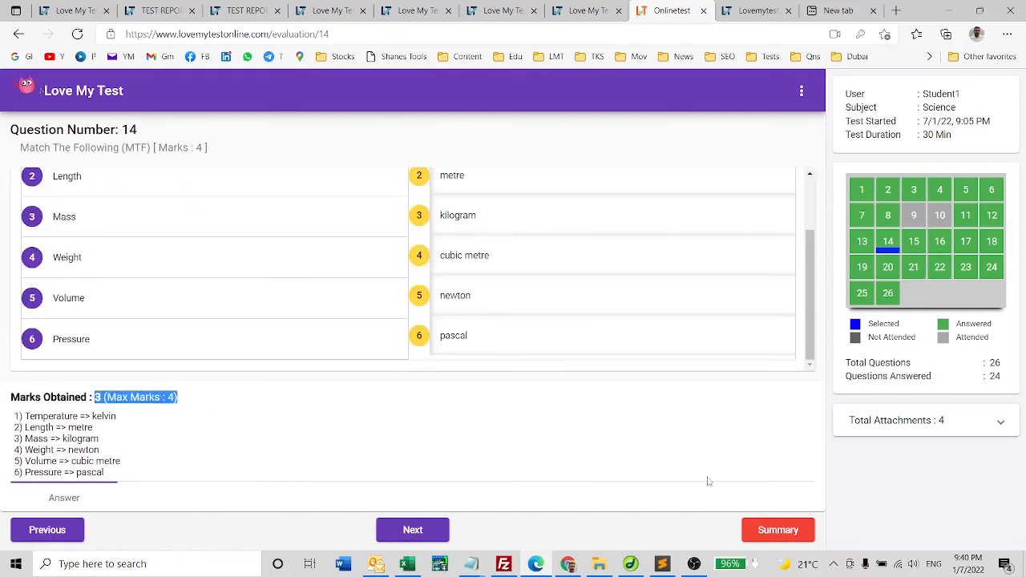
# Open the result summary and examine the marks for question 24 and the total row
pyautogui.click(777, 532)
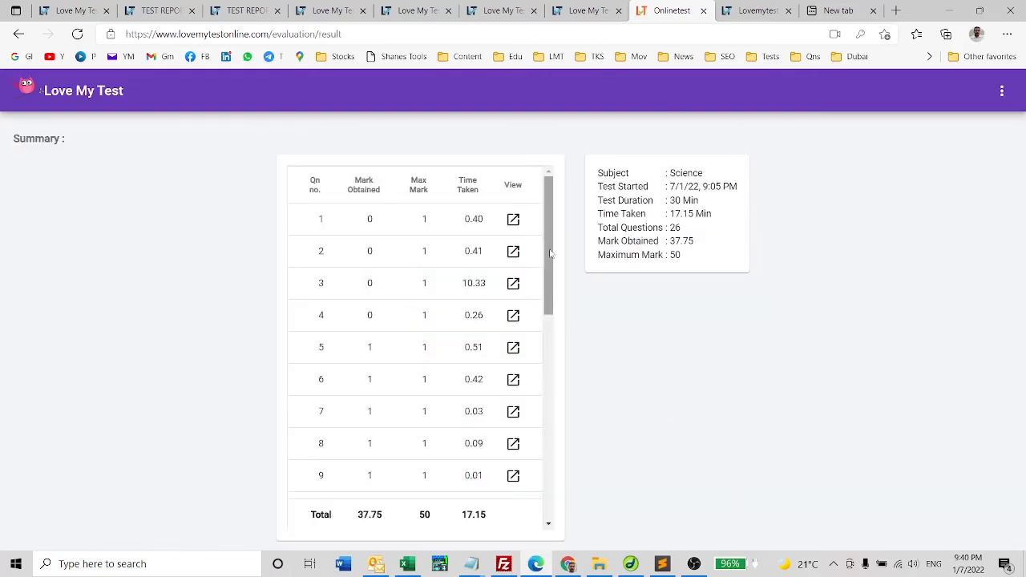
pyautogui.moveTo(546, 233); pyautogui.dragTo(555, 458)
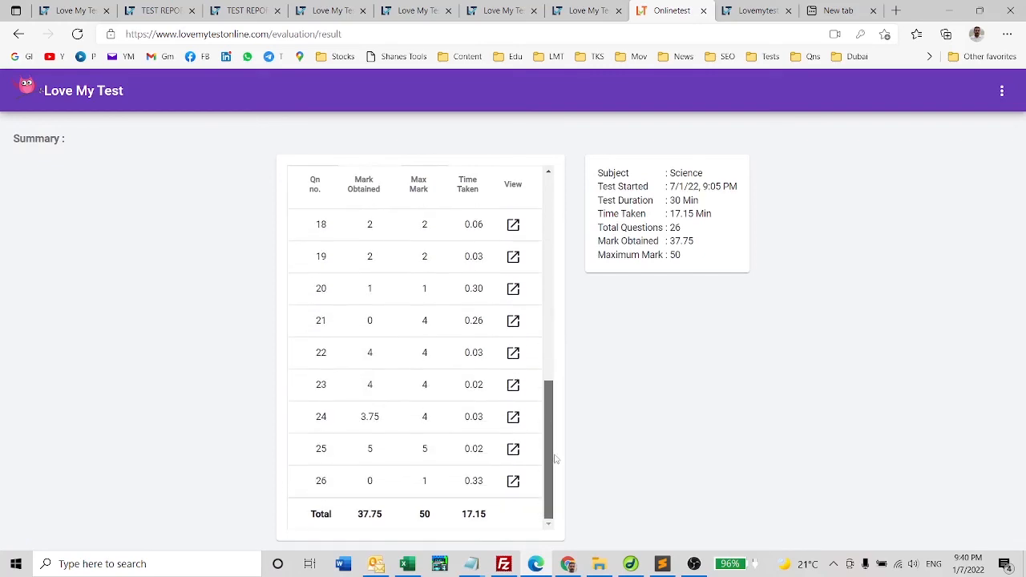
pyautogui.doubleClick(370, 417)
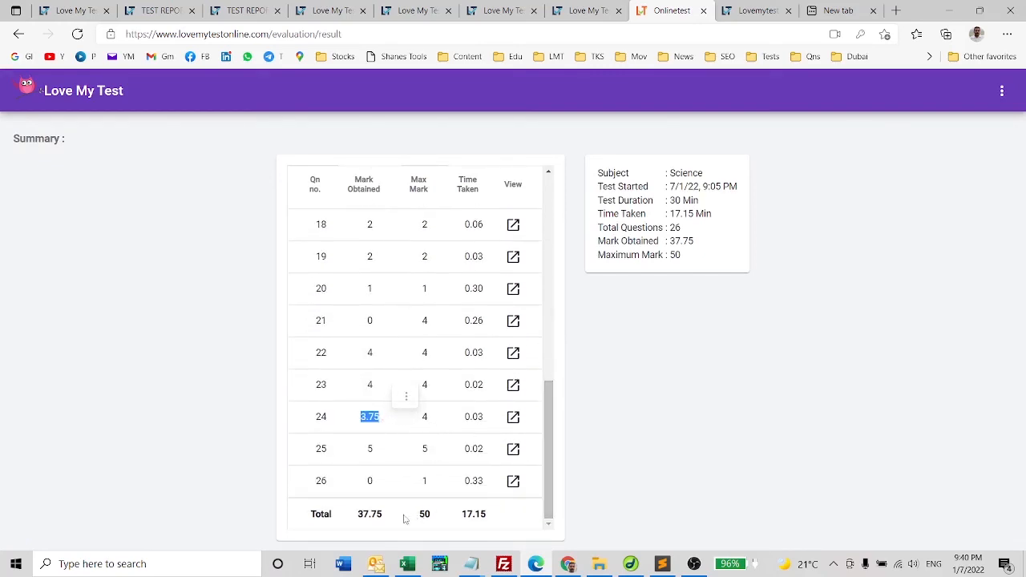
pyautogui.moveTo(354, 515); pyautogui.dragTo(433, 521)
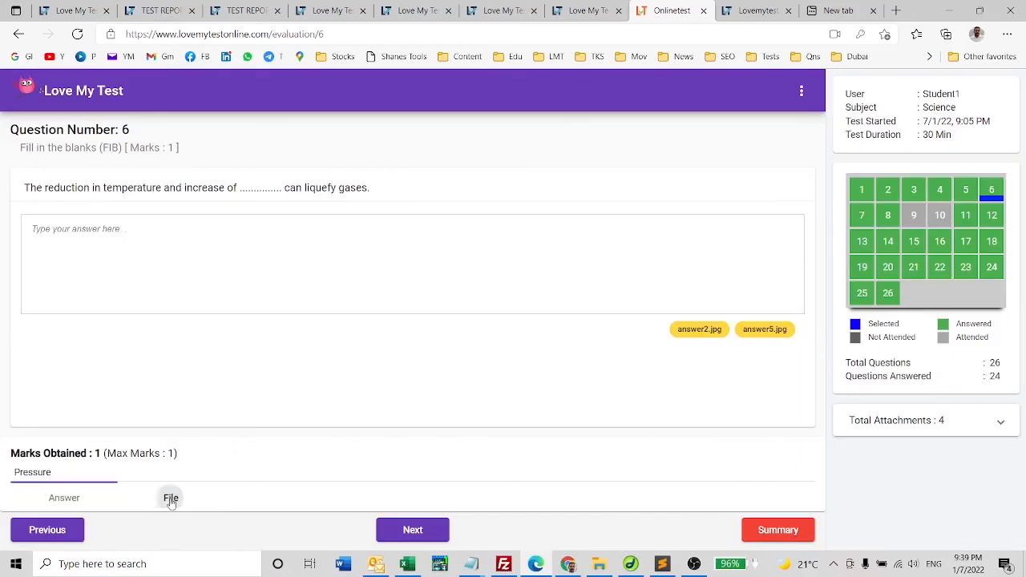
# View the teacher's annotations on question 6's answer files answer2.jpg and answer5.jpg, closing each one
pyautogui.click(171, 497)
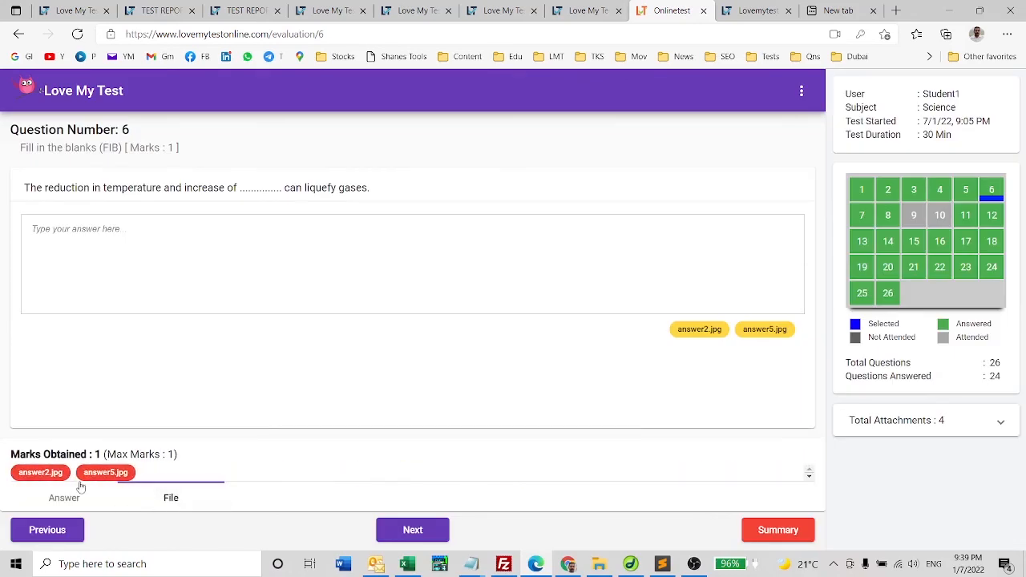
pyautogui.click(44, 473)
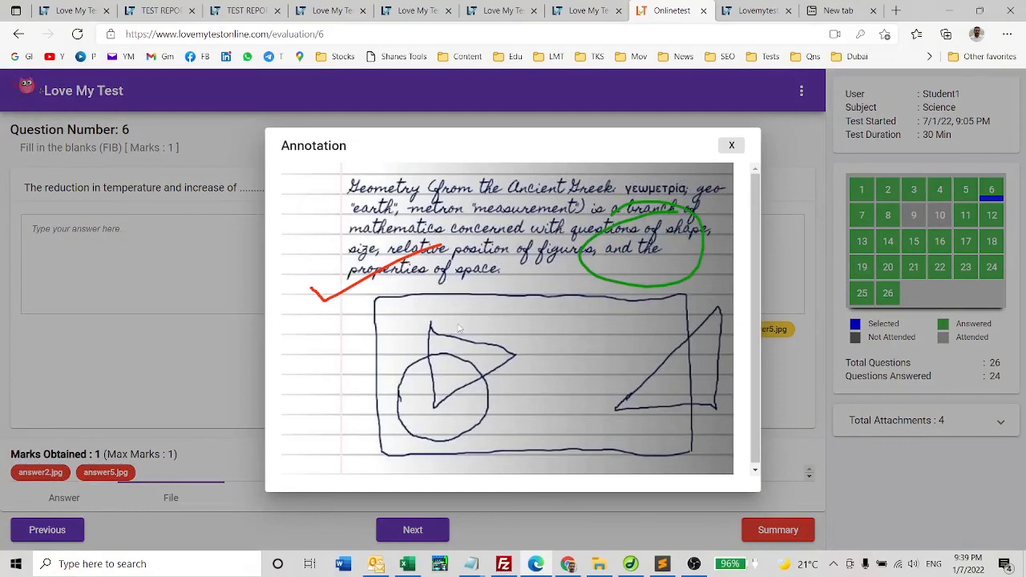
pyautogui.click(731, 145)
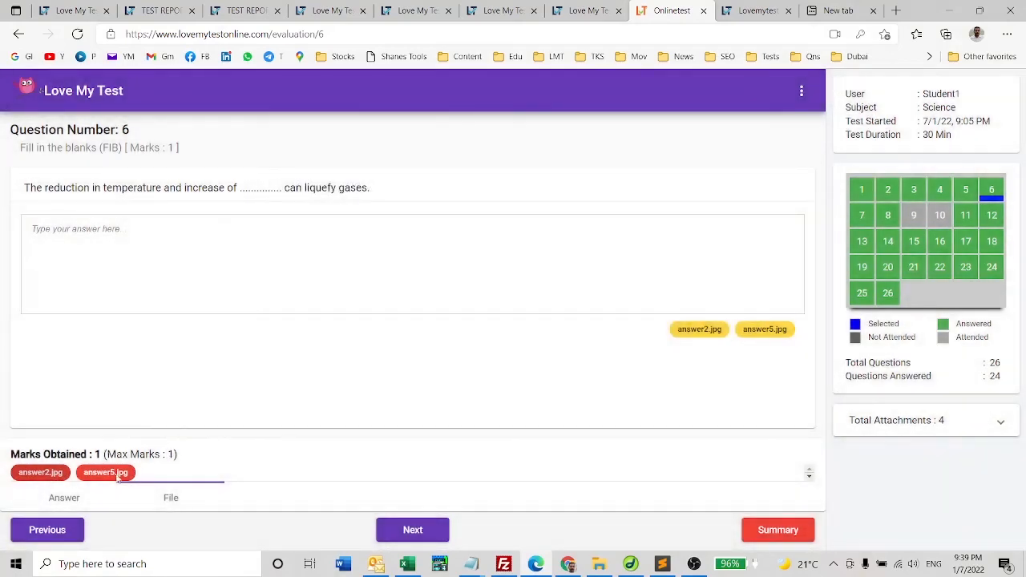
pyautogui.click(107, 472)
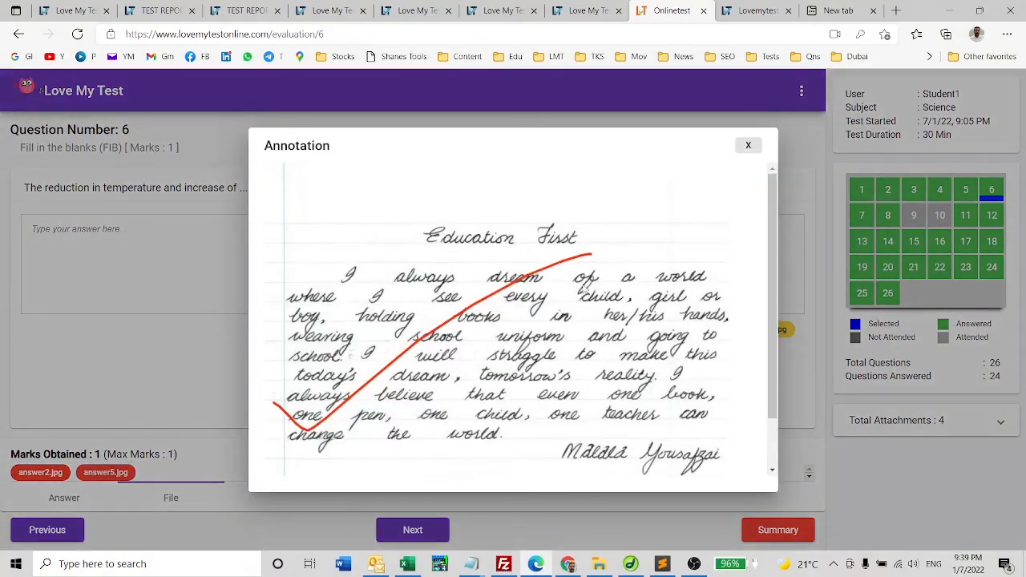
pyautogui.click(750, 145)
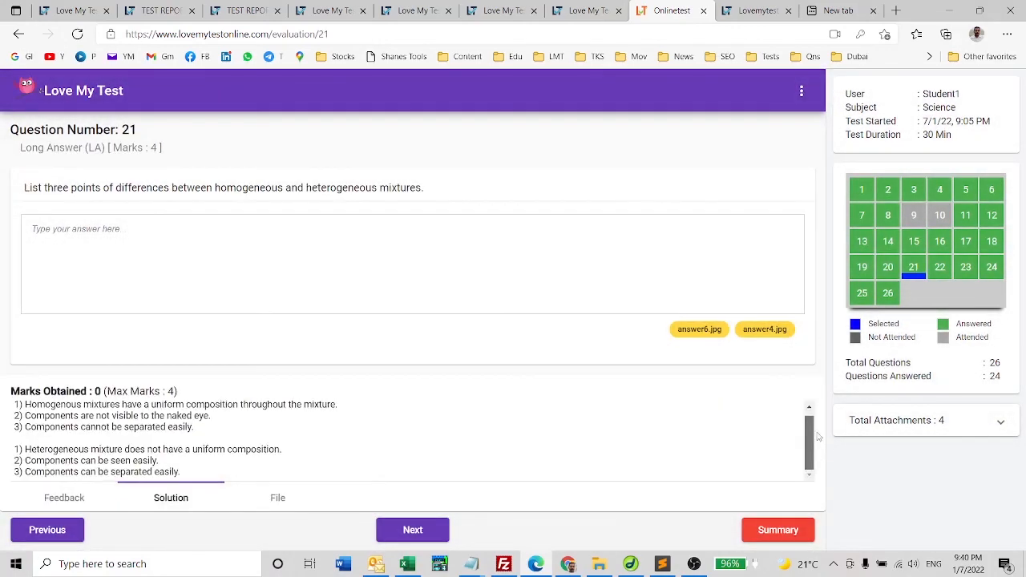
# Read question 21's solution and inspect the teacher's annotations on its answer files answer6.jpg and answer4.jpg
pyautogui.moveTo(809, 439); pyautogui.dragTo(809, 433)
pyautogui.click(277, 499)
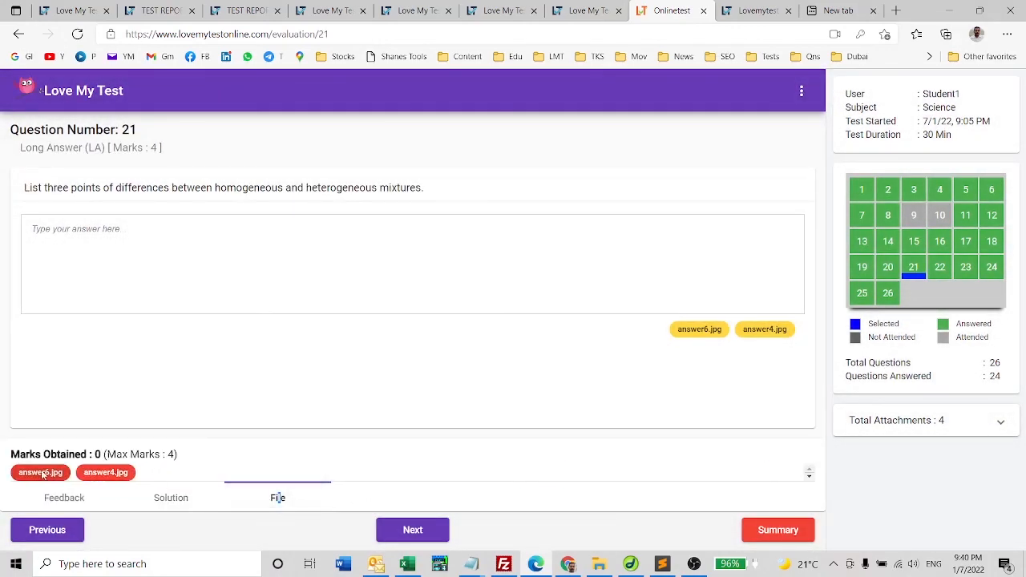
pyautogui.click(41, 472)
pyautogui.moveTo(830, 277)
pyautogui.mouseDown()
pyautogui.moveTo(830, 337)
pyautogui.moveTo(829, 314)
pyautogui.mouseUp()
pyautogui.click(807, 145)
pyautogui.click(105, 472)
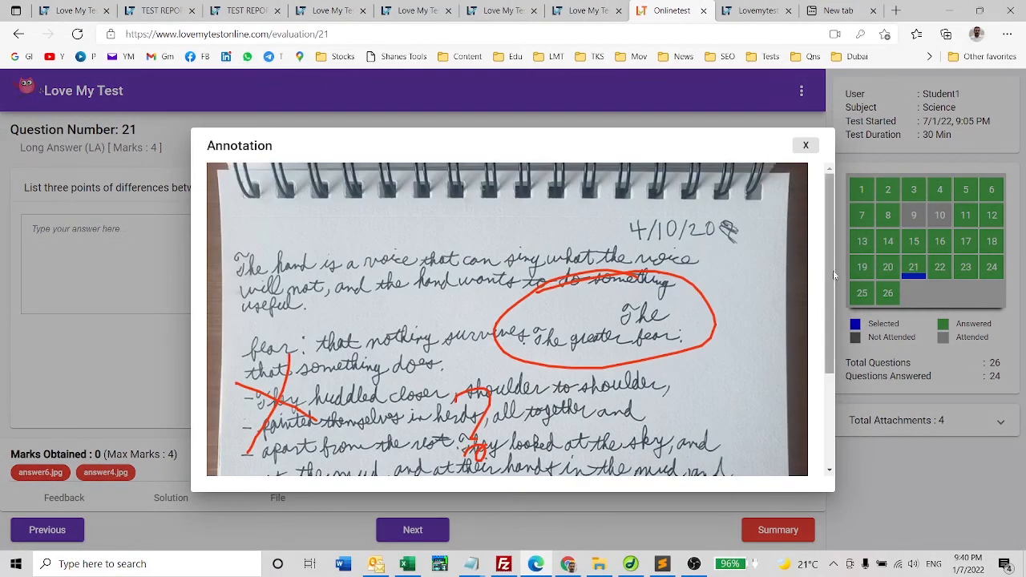
pyautogui.moveTo(831, 270)
pyautogui.mouseDown()
pyautogui.moveTo(844, 341)
pyautogui.moveTo(844, 313)
pyautogui.mouseUp()
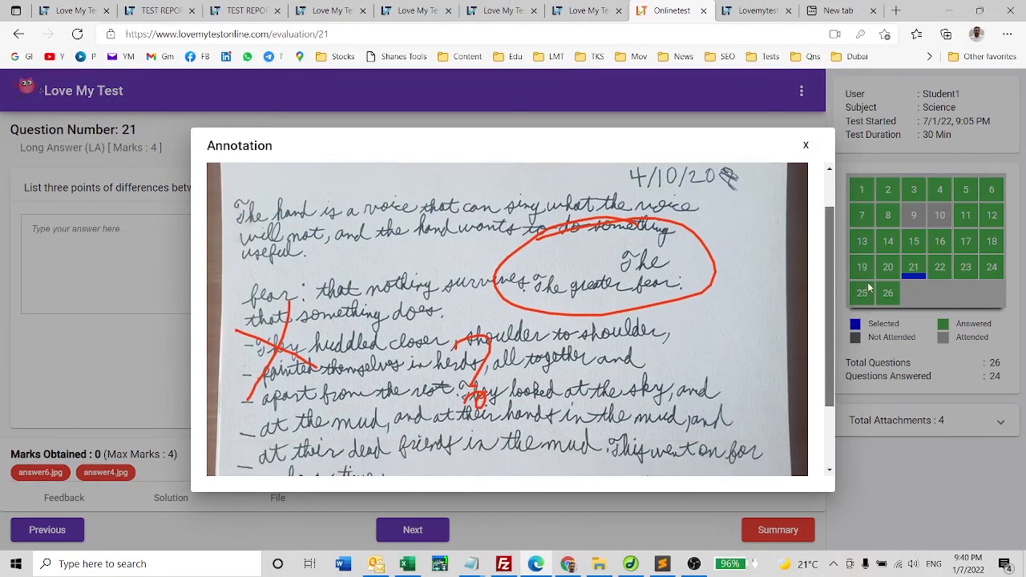